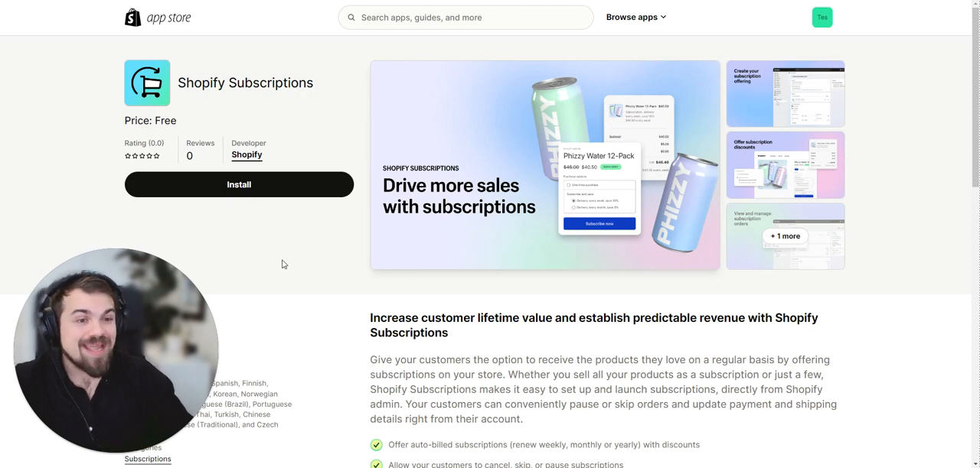
Review the Shopify Subscriptions listing, examining its description, feature list, launch date, supported languages and reviews.
scroll(284, 264, "down", 3)
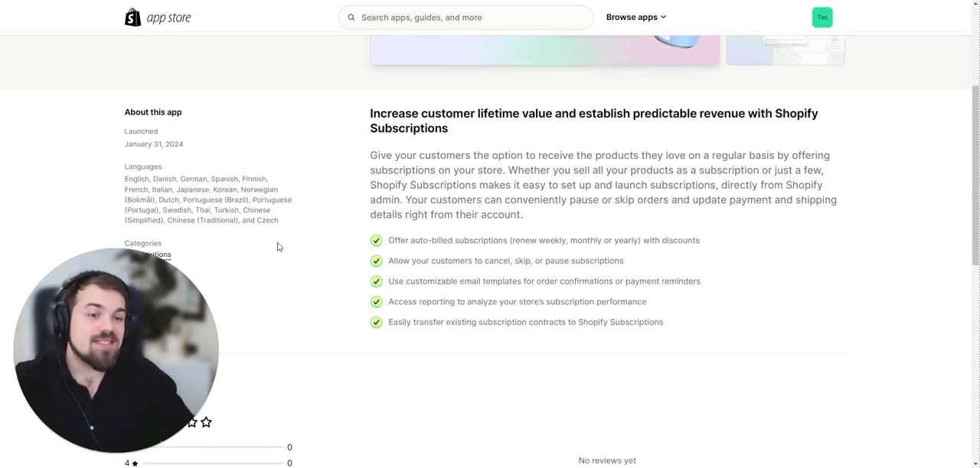
scroll(278, 247, "down", 4)
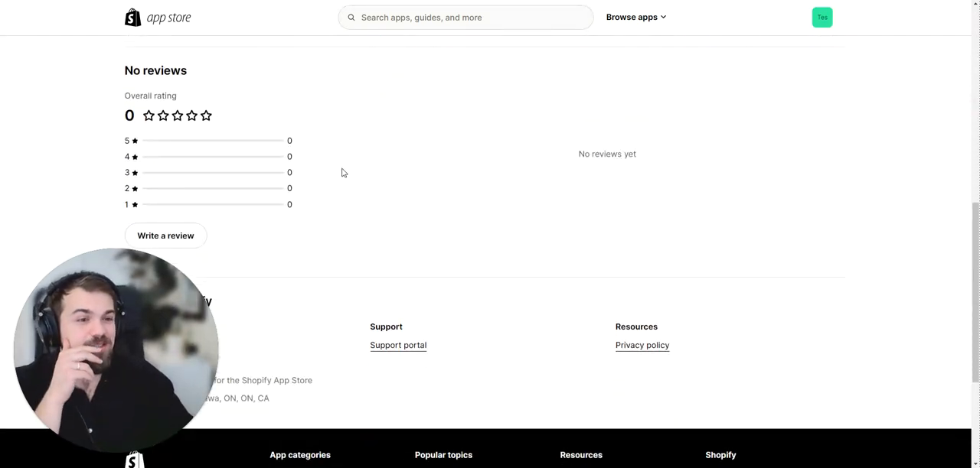
scroll(342, 172, "up", 10)
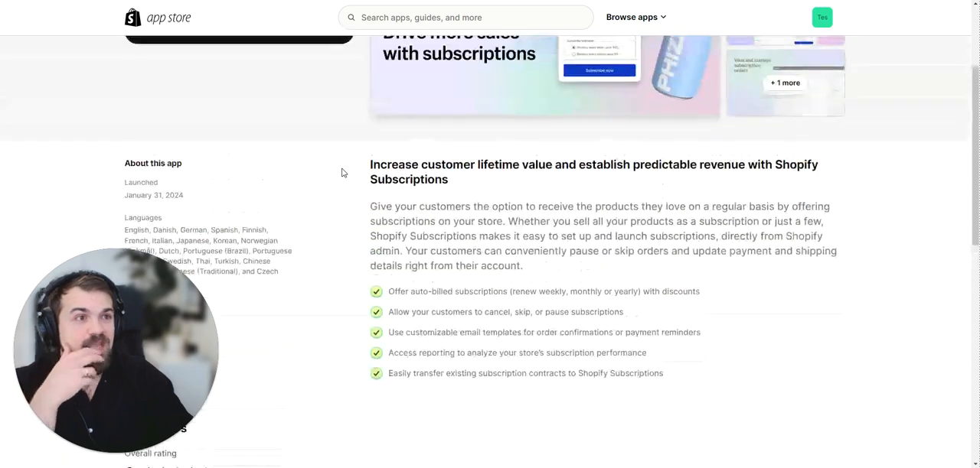
scroll(342, 173, "down", 3)
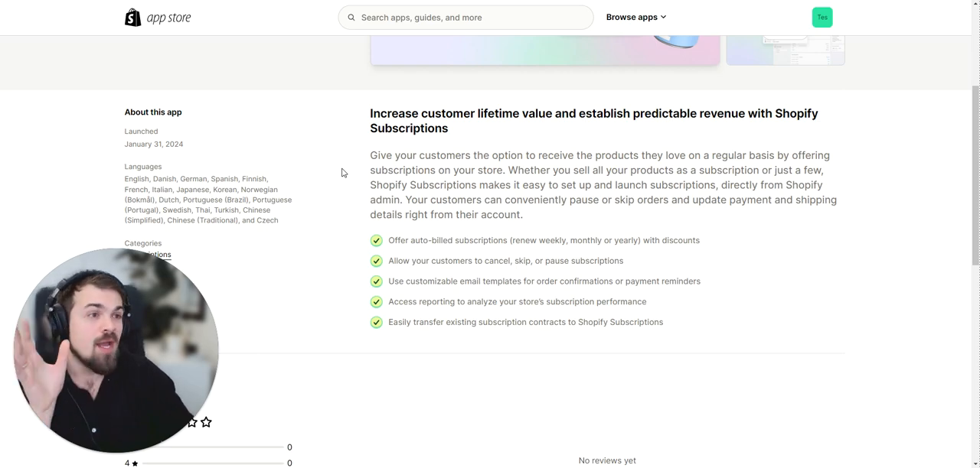
scroll(342, 172, "up", 3)
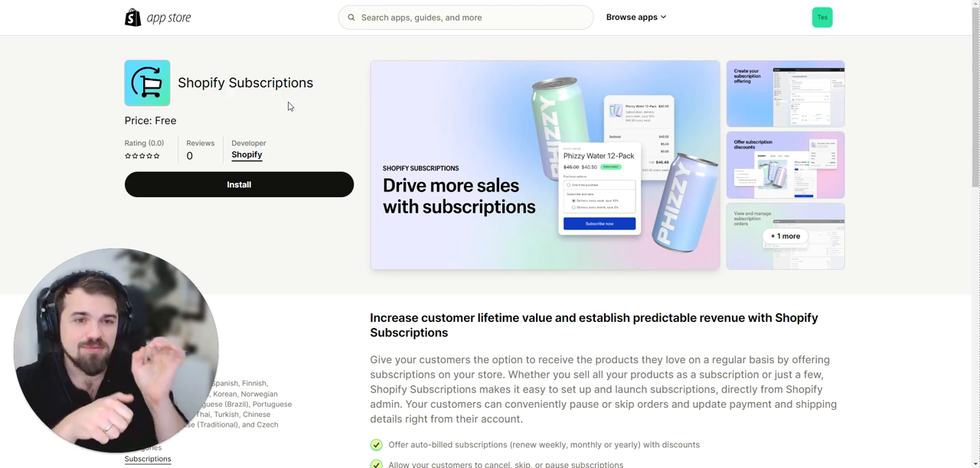
scroll(289, 108, "down", 1)
scroll(291, 104, "down", 10)
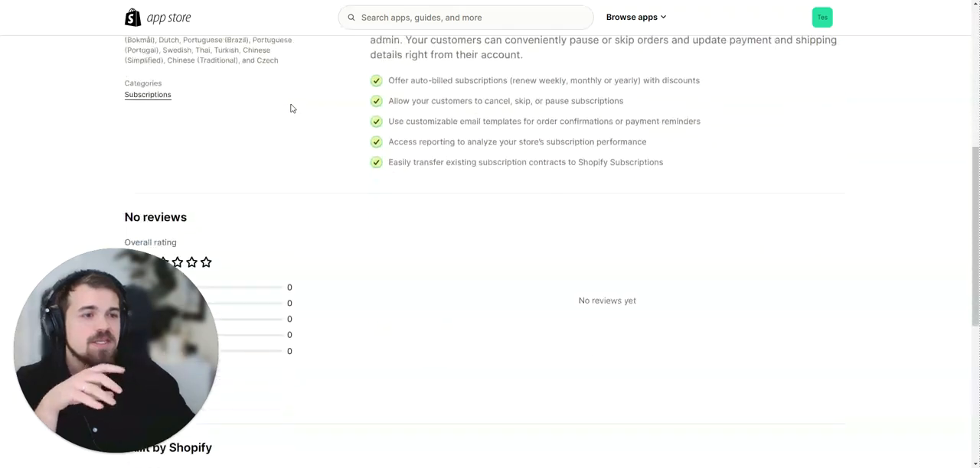
scroll(314, 186, "up", 2)
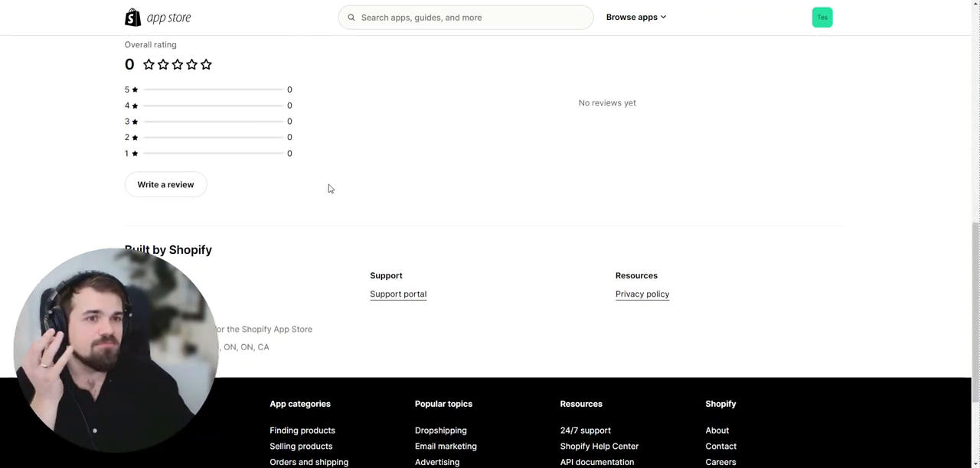
scroll(335, 158, "up", 5)
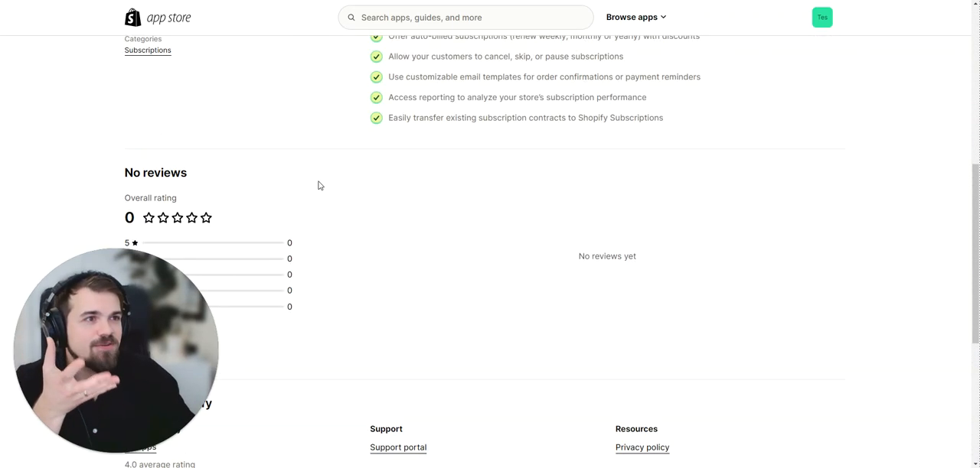
scroll(319, 185, "up", 5)
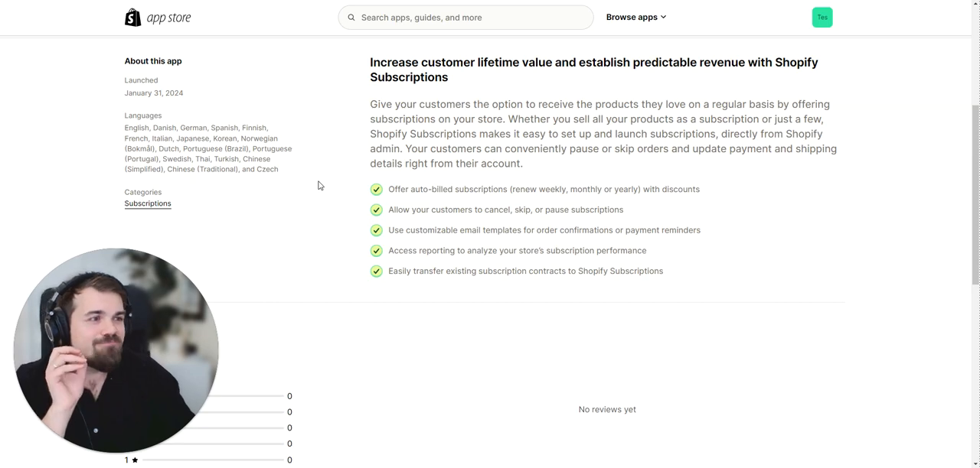
scroll(319, 186, "up", 2)
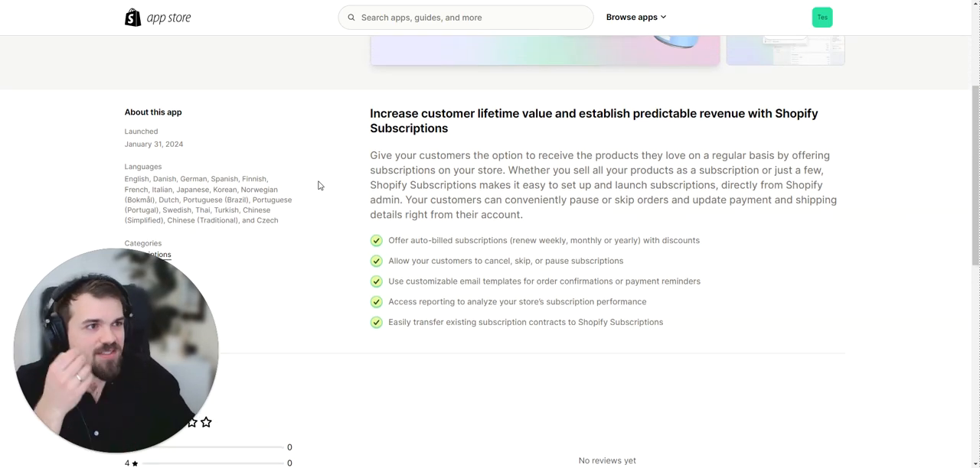
scroll(319, 185, "down", 6)
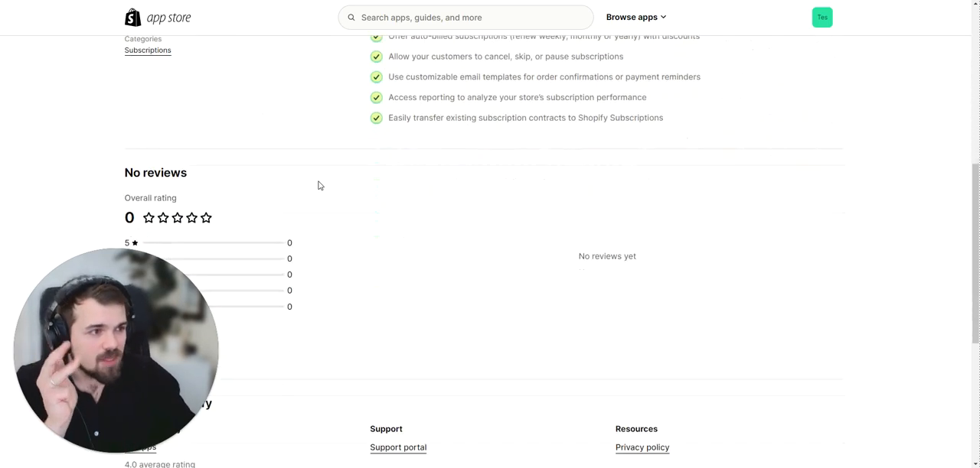
scroll(320, 185, "up", 10)
scroll(320, 185, "up", 4)
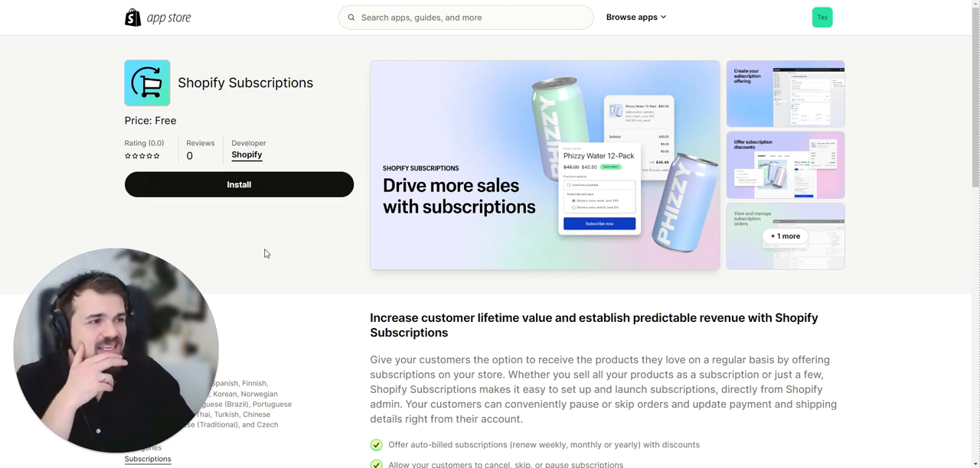
scroll(326, 239, "down", 3)
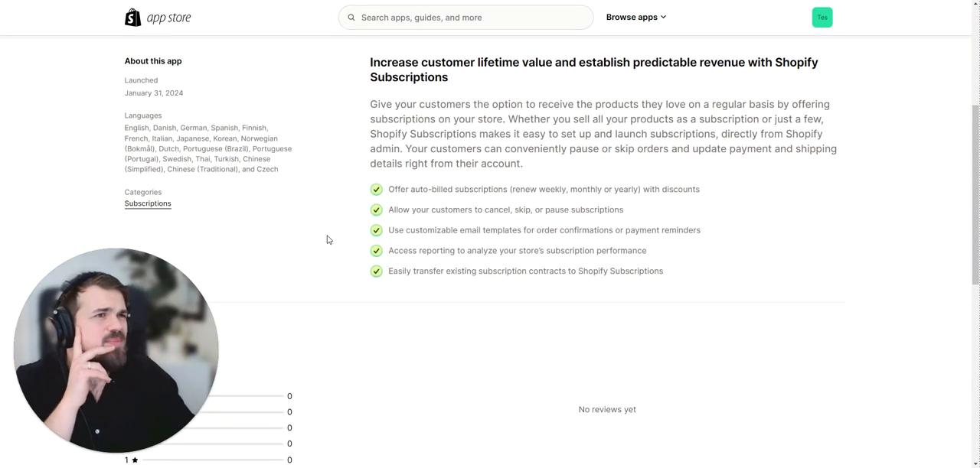
scroll(327, 239, "up", 1)
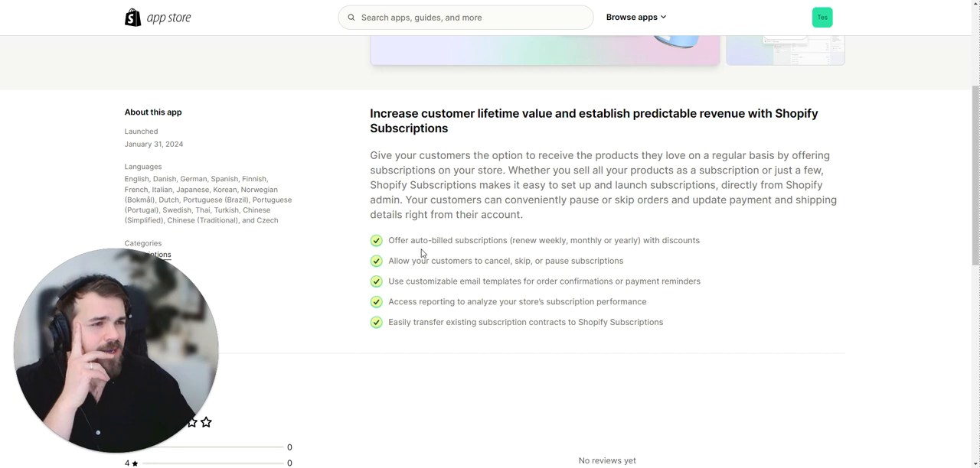
scroll(460, 240, "down", 1)
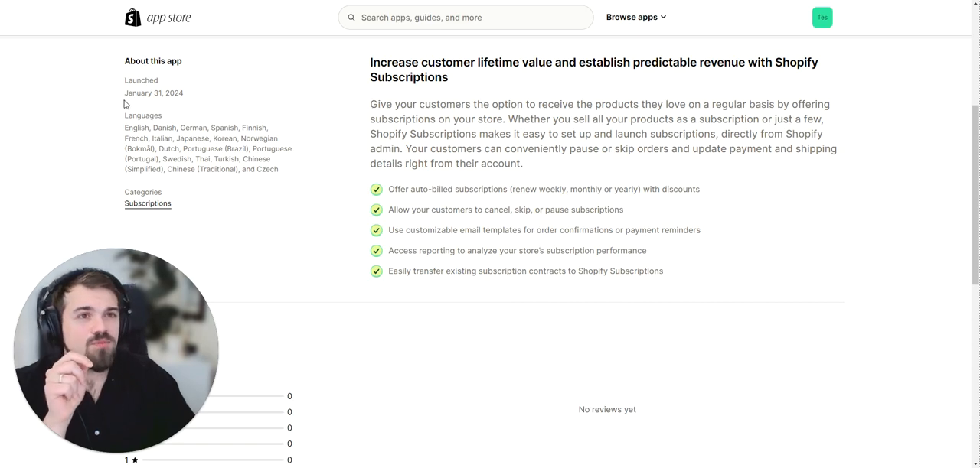
left_click_drag(124, 112, 298, 121)
left_click(293, 228)
Install the Shopify Subscriptions app on the store, accepting the data access it requests.
scroll(293, 227, "up", 3)
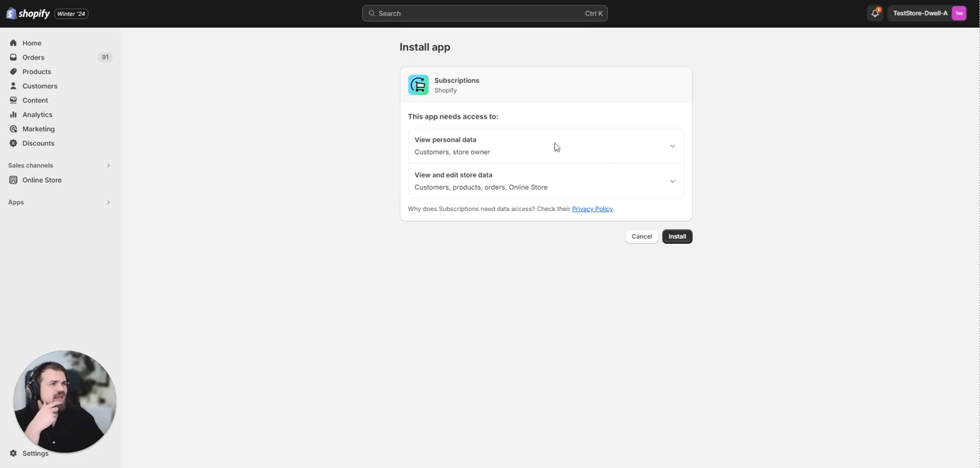
left_click(679, 238)
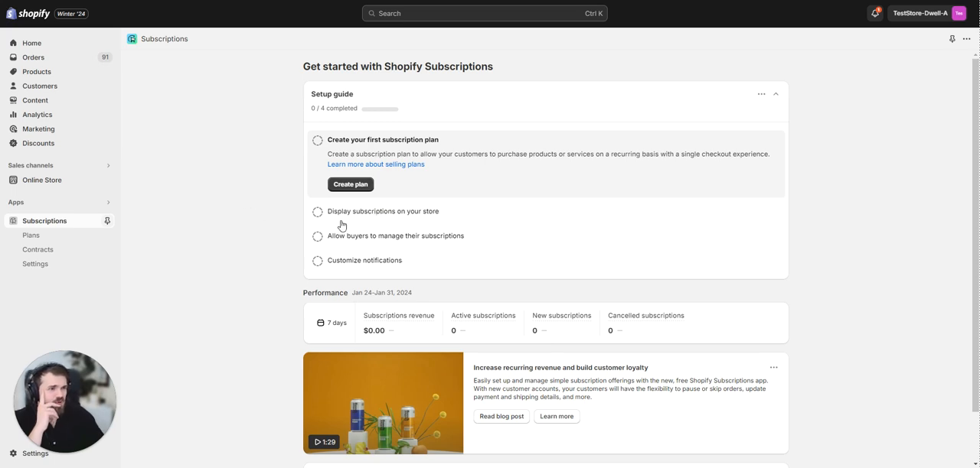
Look over the Subscriptions getting-started page and start creating the first subscription plan from the setup guide.
scroll(374, 234, "down", 1)
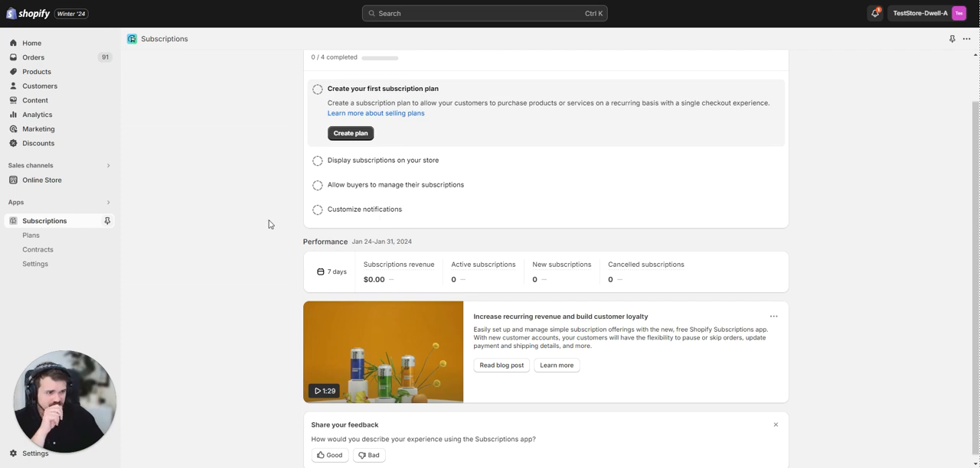
scroll(272, 226, "down", 1)
scroll(272, 227, "up", 1)
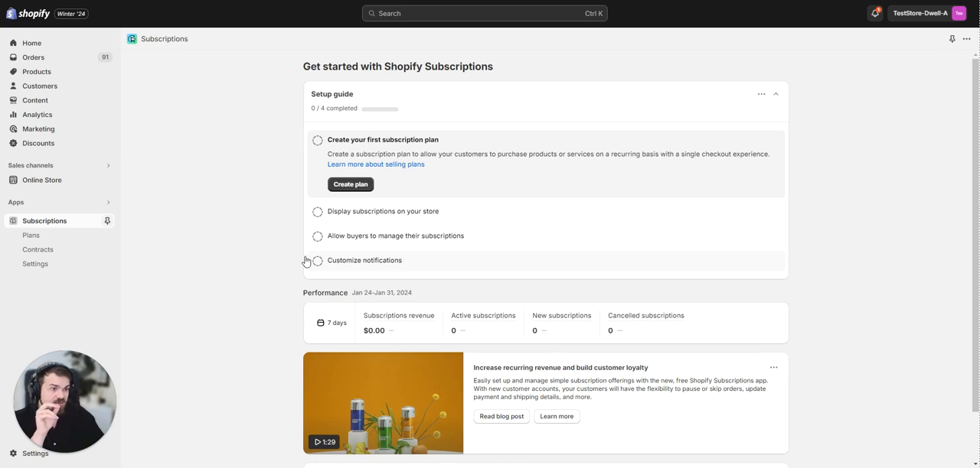
scroll(258, 255, "down", 1)
scroll(258, 256, "up", 1)
left_click(369, 190)
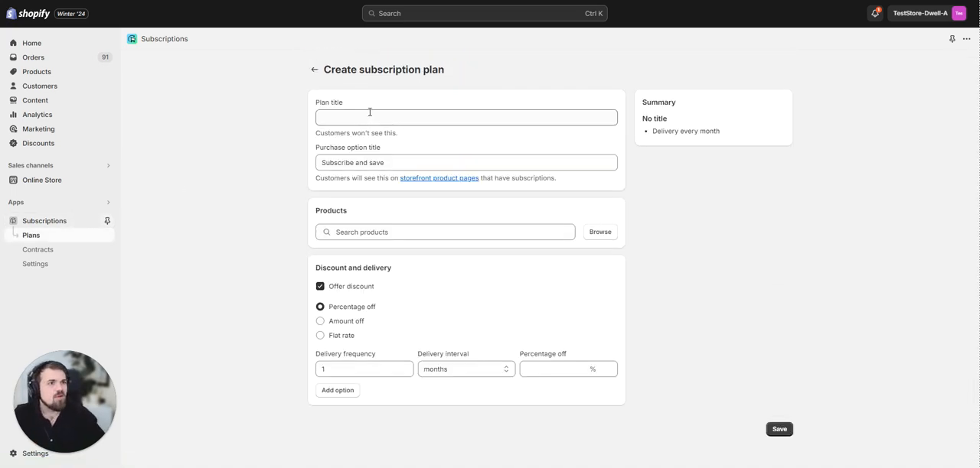
Give the new subscription plan the internal title "S&S Test".
left_click(368, 119)
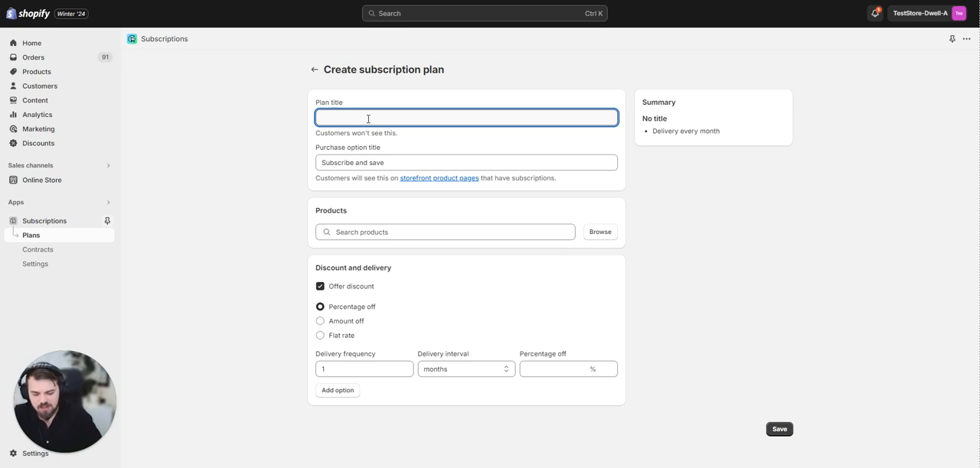
type("S&S")
type(" Tes")
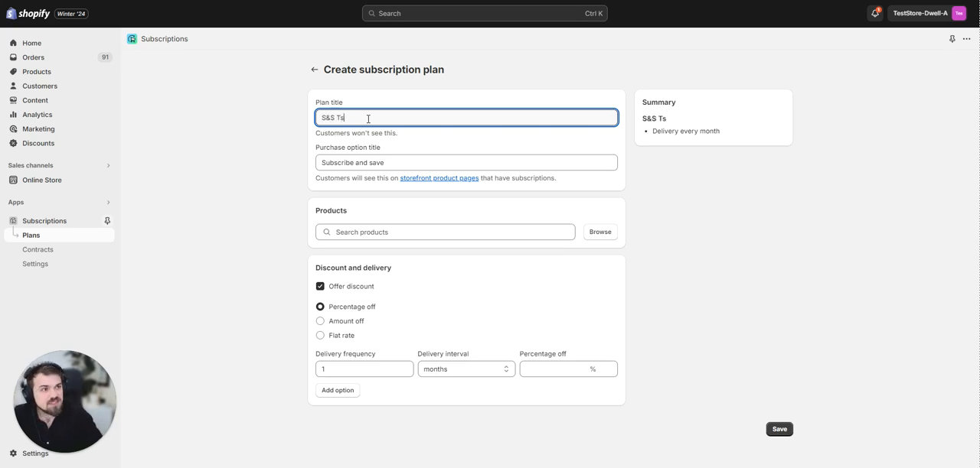
key("BackSpace")
type("est")
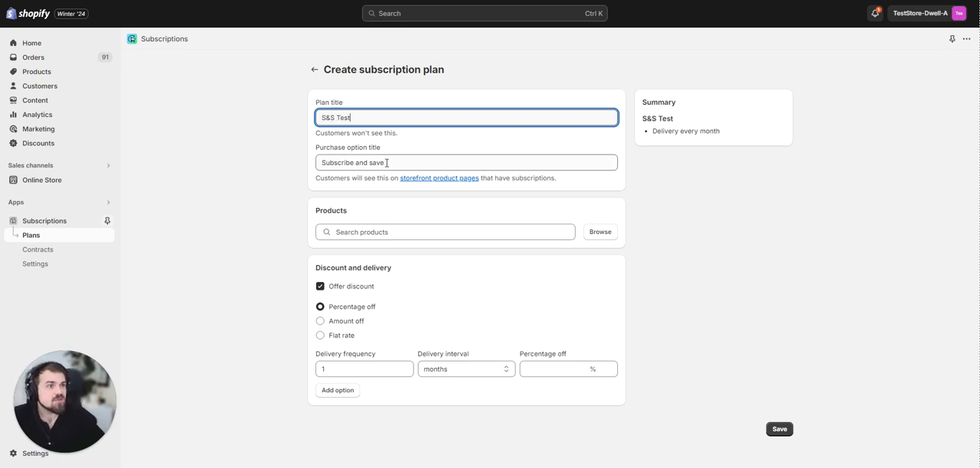
Change the customer-facing purchase option title to "Subscribe and Save 20%".
triple_click(386, 163)
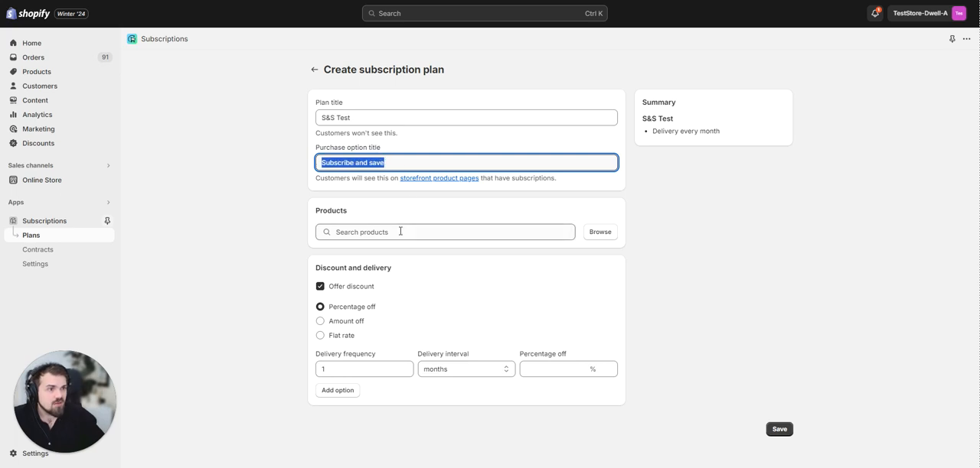
left_click(373, 163)
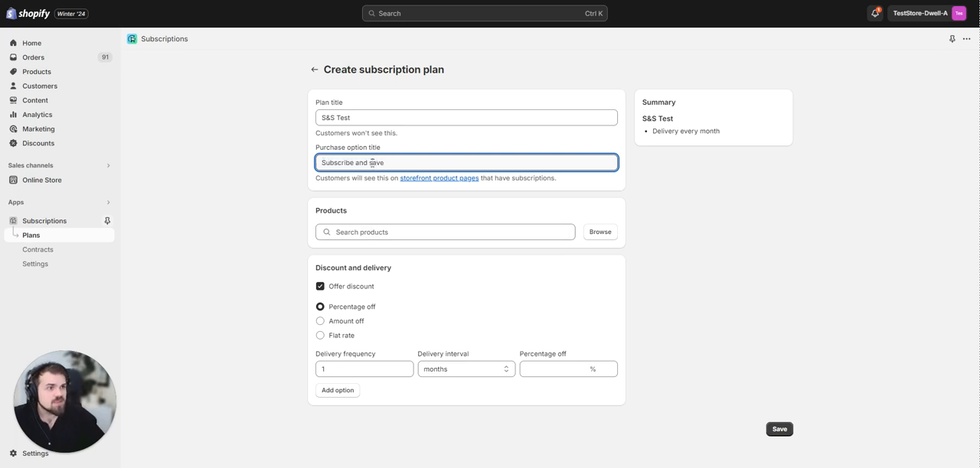
key("BackSpace")
type("S")
key("End")
type("20%")
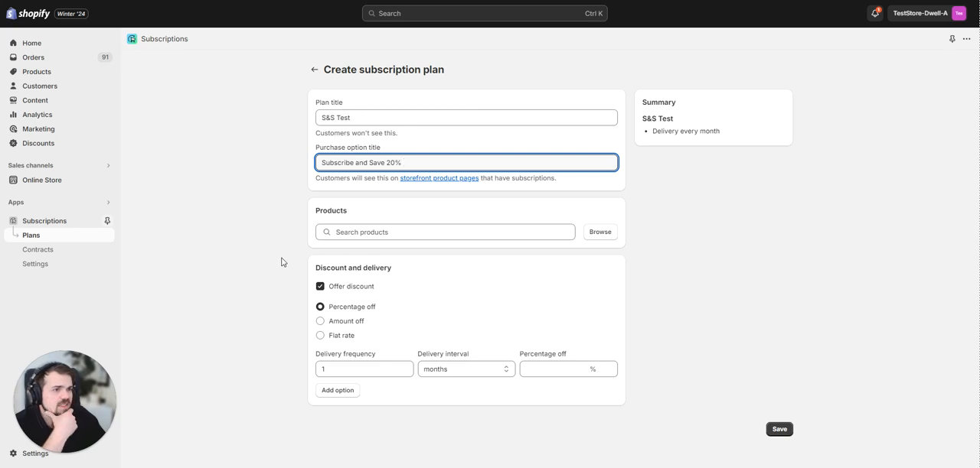
Search the store's products for "yeti" and add the Yeti Mug to the subscription plan.
left_click(464, 233)
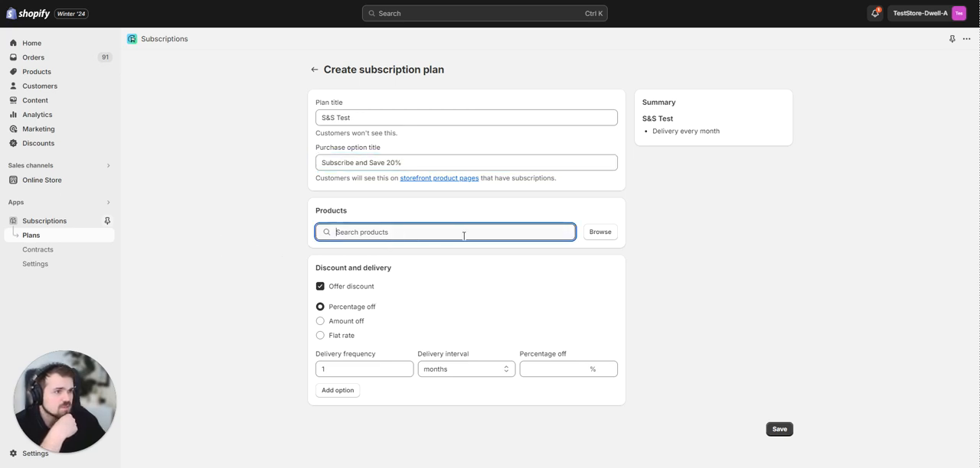
type("y")
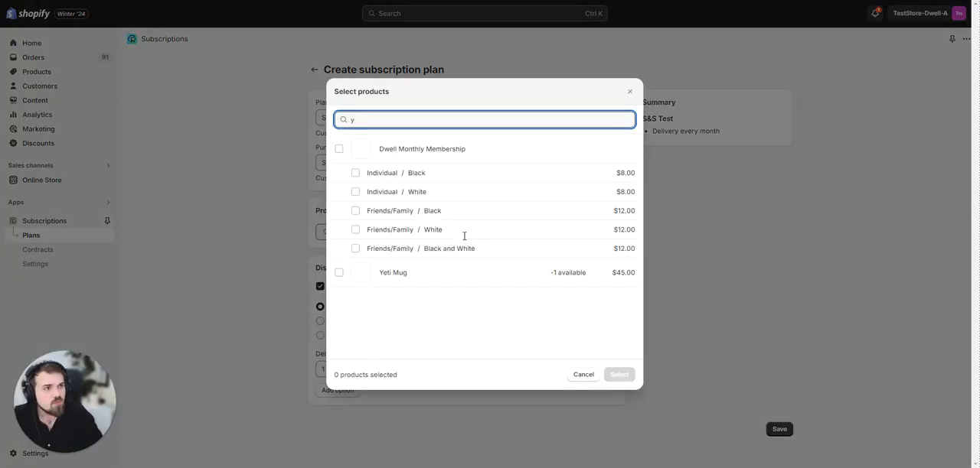
key("BackSpace")
type("yeti")
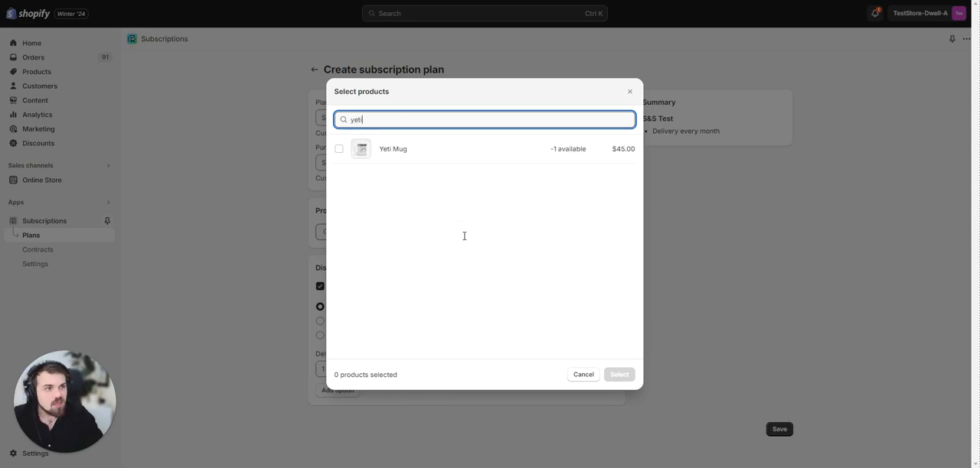
left_click(465, 148)
left_click(612, 373)
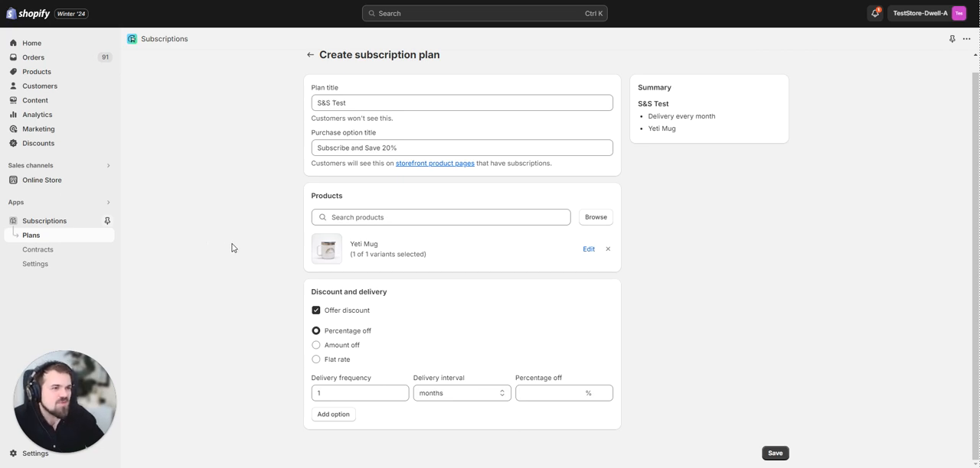
Toggle the plan's discount offer off and on, compare the Flat rate and Amount off types, and leave Flat rate selected.
left_click(334, 313)
left_click(342, 325)
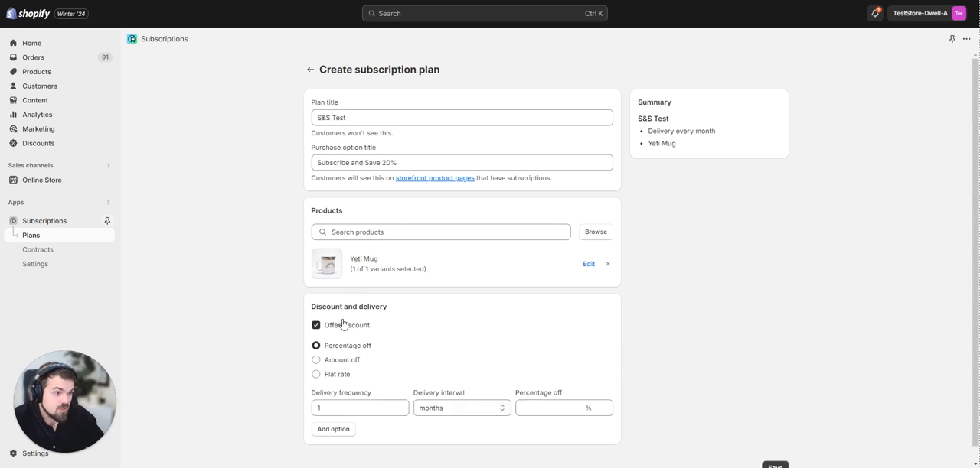
left_click(342, 375)
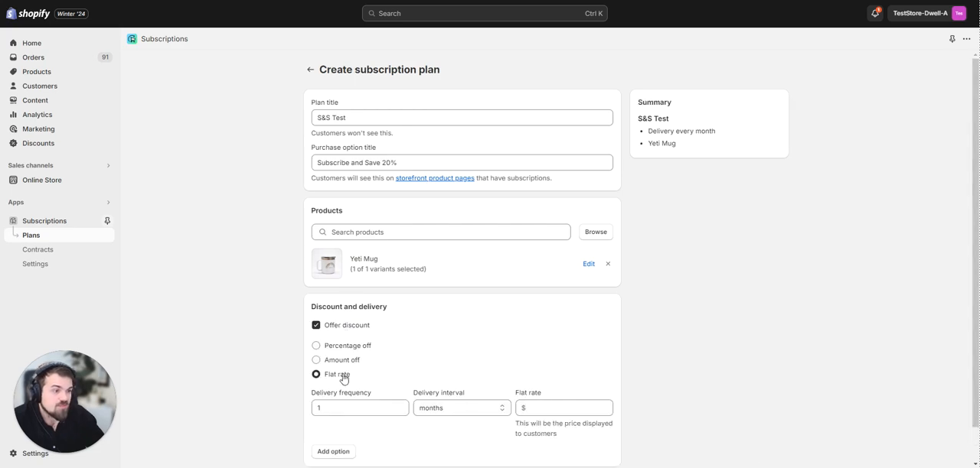
scroll(261, 373, "down", 1)
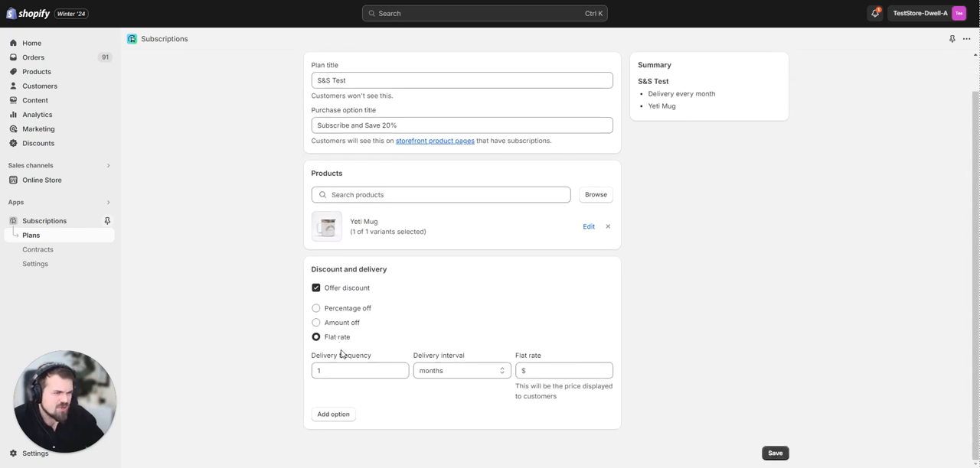
left_click(540, 372)
left_click(342, 323)
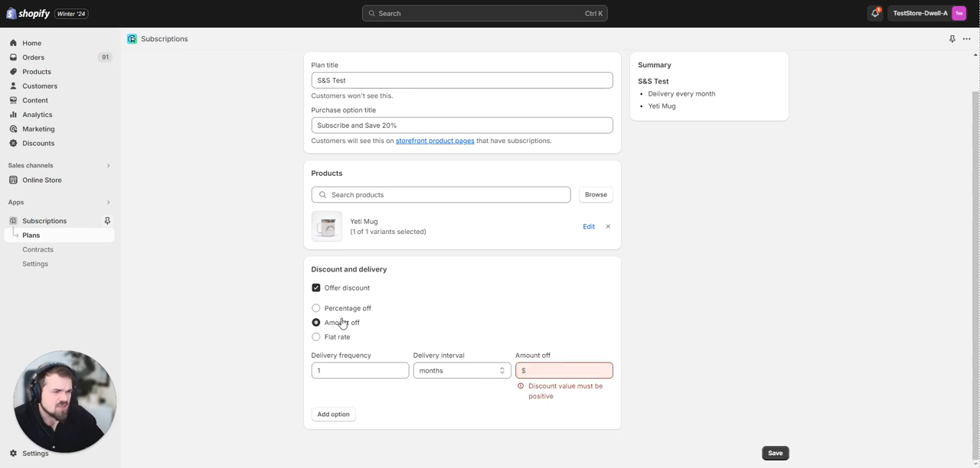
left_click(347, 337)
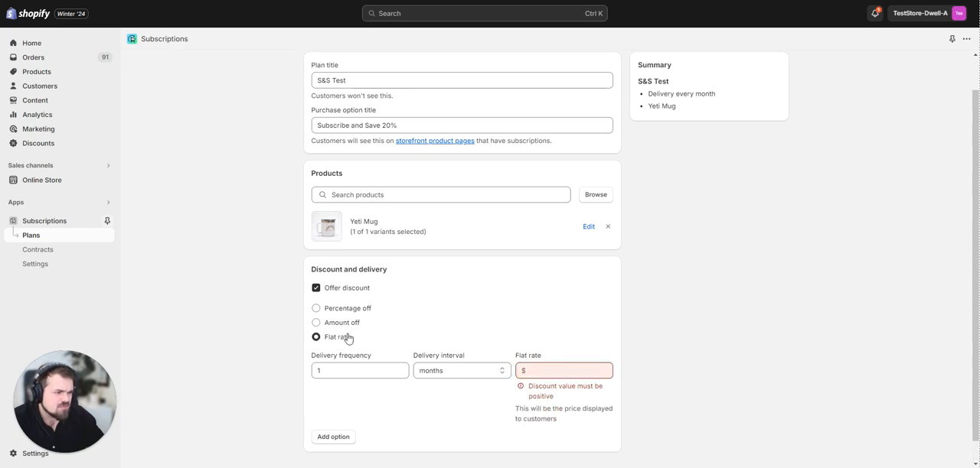
Enter a discount value of 20 for the flat rate and compare it under the Amount off and Flat rate types.
left_click(571, 371)
type("20")
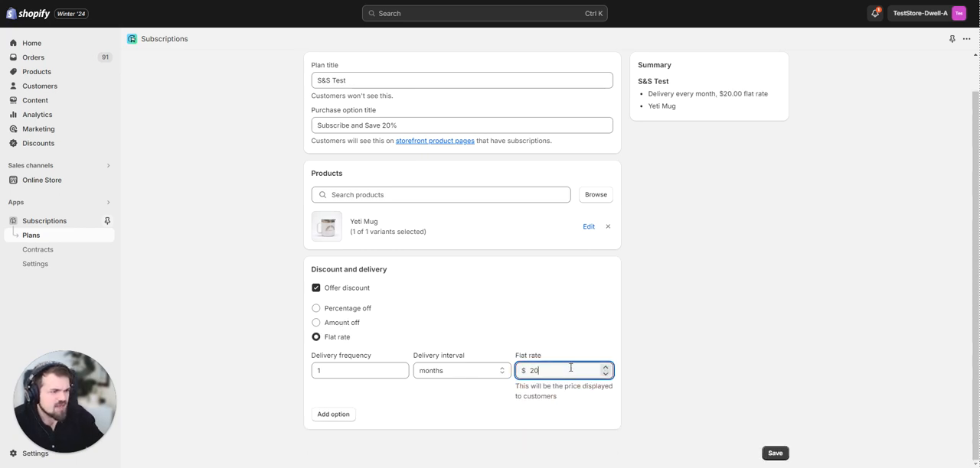
left_click(342, 323)
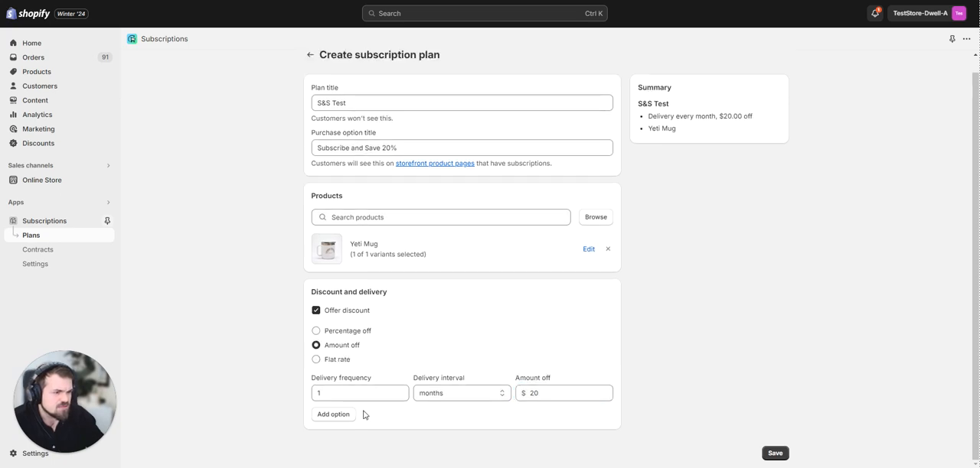
left_click(557, 393)
left_click(335, 366)
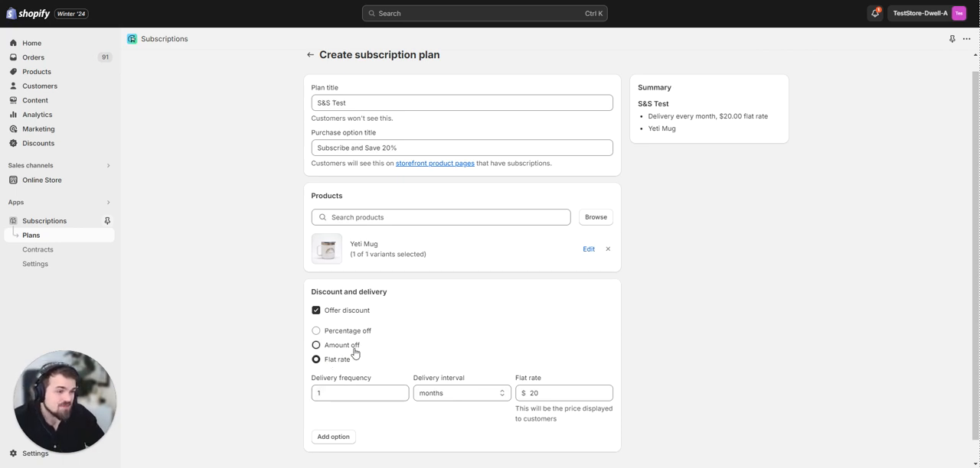
left_click(355, 345)
left_click(347, 359)
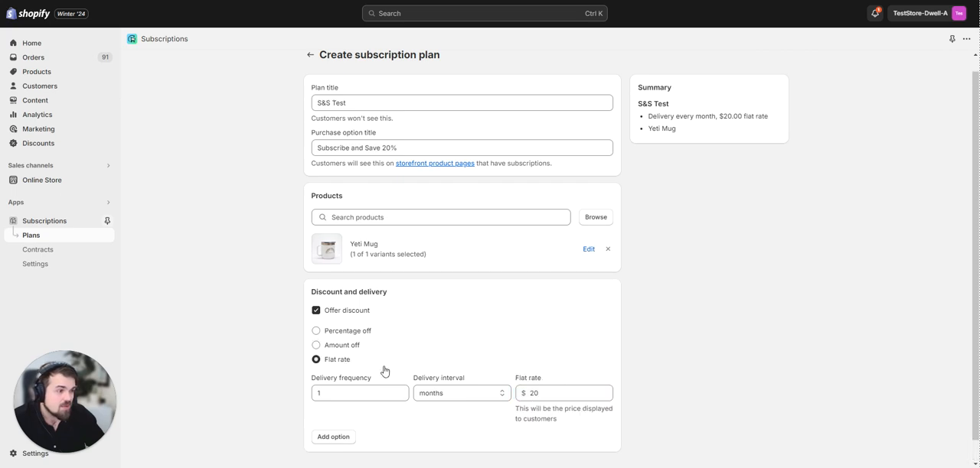
left_click_drag(520, 380, 549, 382)
left_click(549, 382)
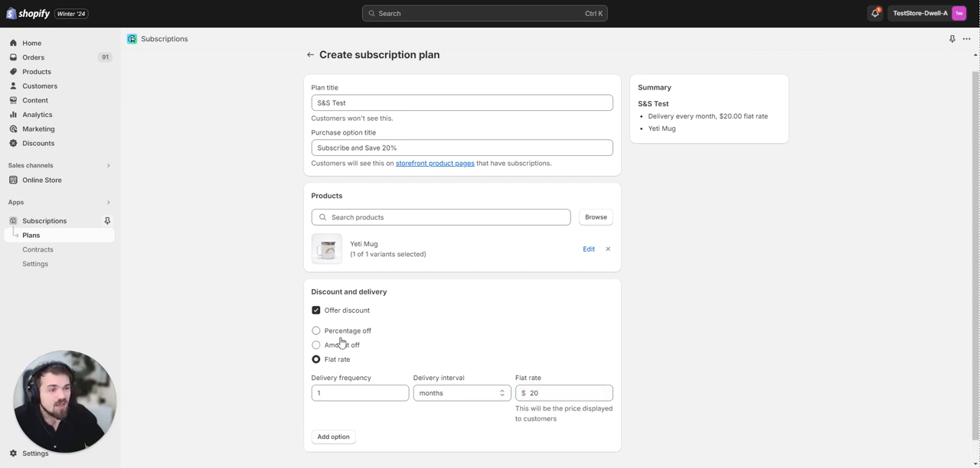
Change the plan's discount type to Percentage off, keeping the value at 20%.
left_click(337, 332)
left_click(536, 393)
left_click(300, 396)
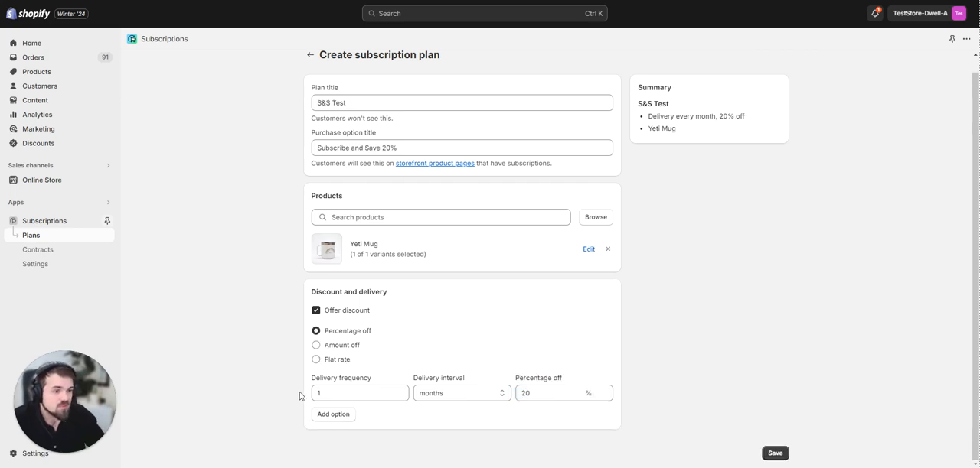
Add a second delivery option with a frequency of 2 and the interval in months.
left_click(333, 414)
scroll(452, 379, "down", 1)
left_click(458, 359)
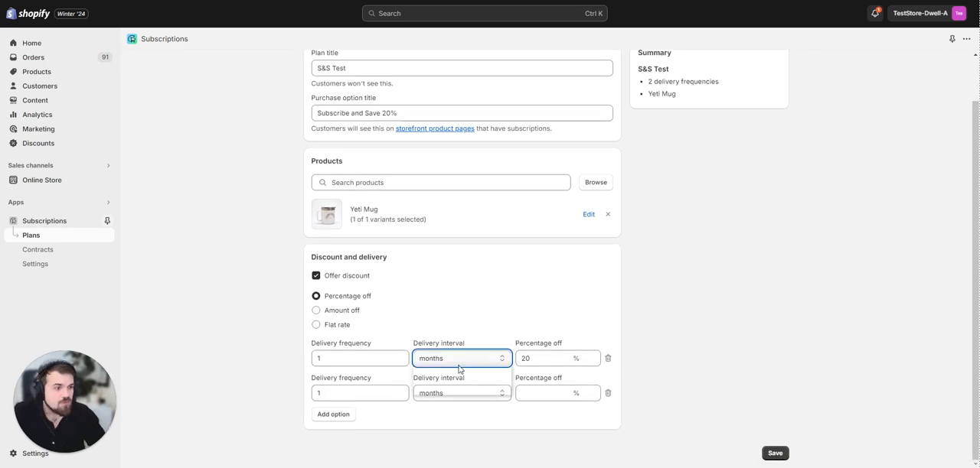
left_click(446, 381)
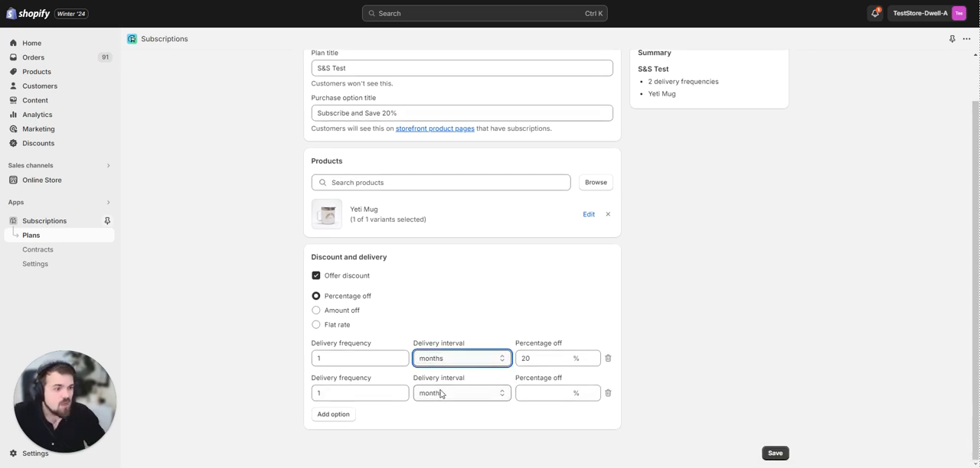
left_click(444, 393)
left_click(443, 417)
left_click_drag(329, 394, 277, 396)
type("2")
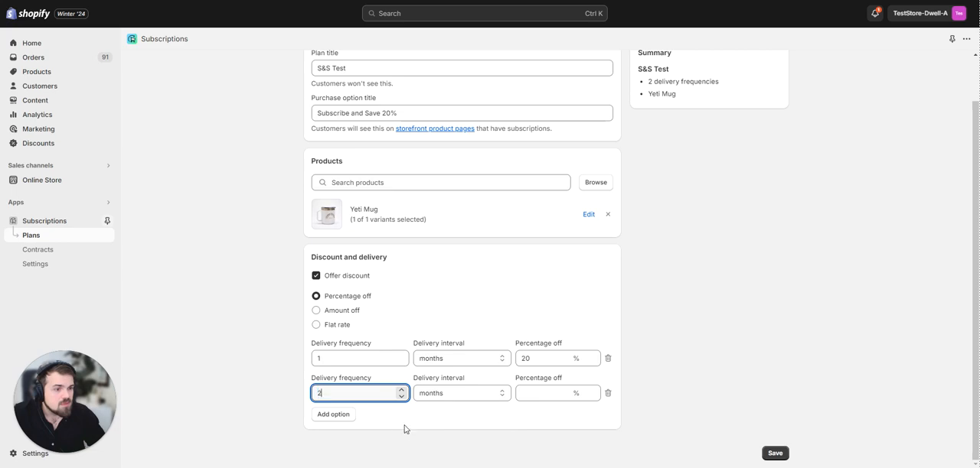
Add a third delivery option with a frequency of 3 months.
left_click(345, 414)
left_click_drag(333, 427, 292, 429)
type("3")
scroll(383, 417, "down", 1)
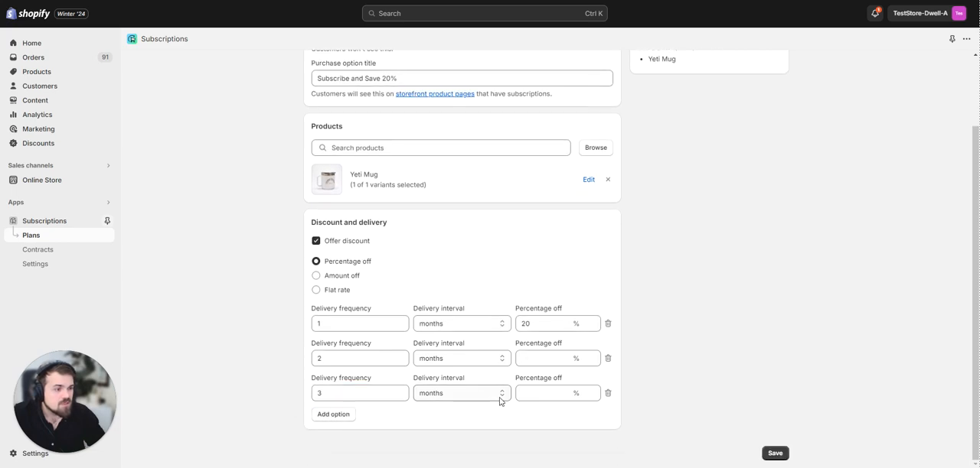
Set the percentage off to 20 for both the 2-month and 3-month delivery options.
left_click(547, 360)
type("20")
key("Tab")
key("Tab")
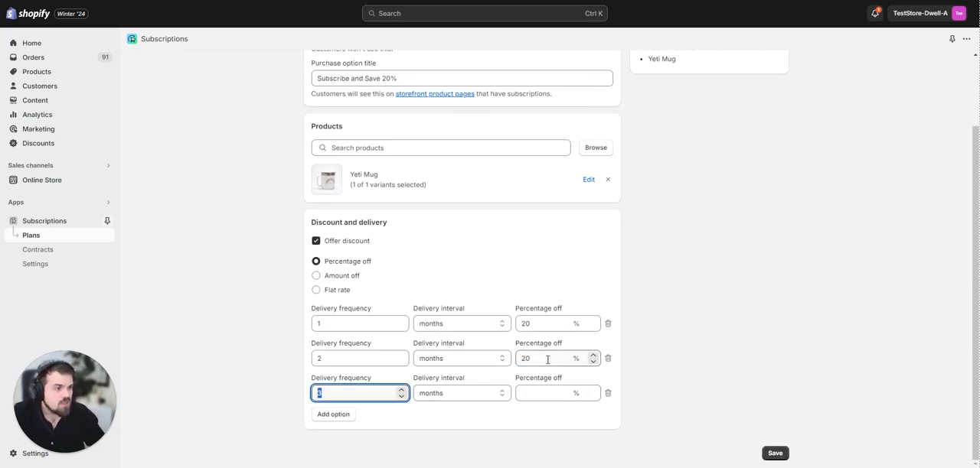
left_click(550, 390)
type("20")
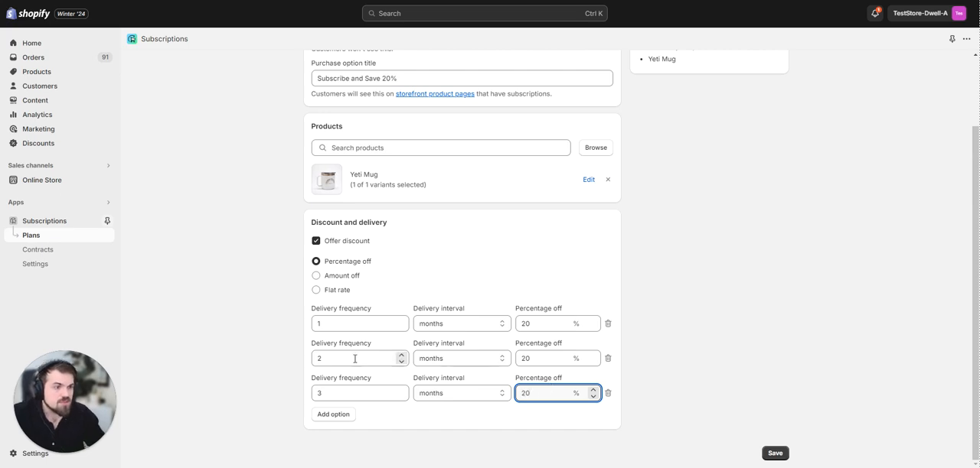
left_click(209, 372)
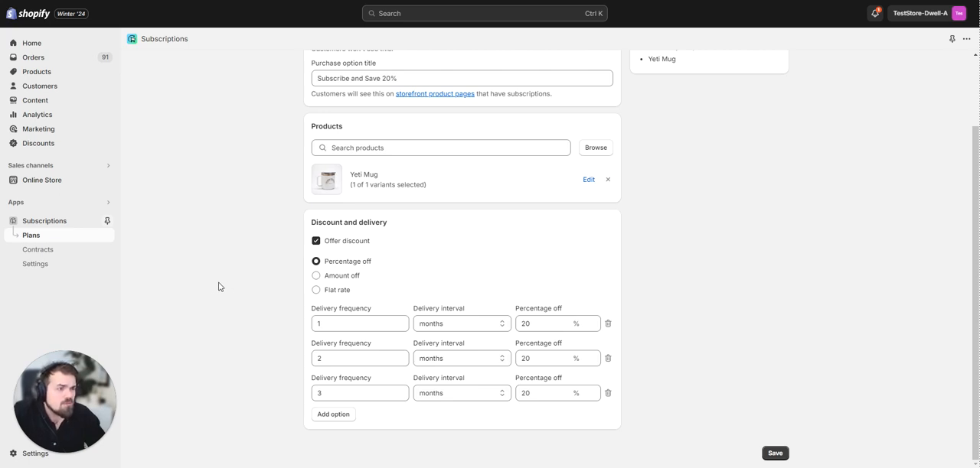
Look over the completed plan form and save the new subscription plan.
scroll(212, 272, "up", 2)
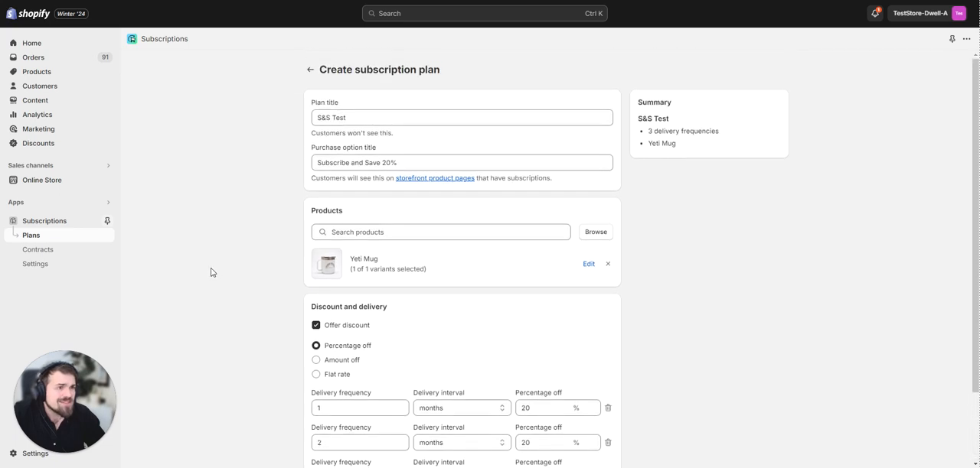
scroll(212, 272, "down", 2)
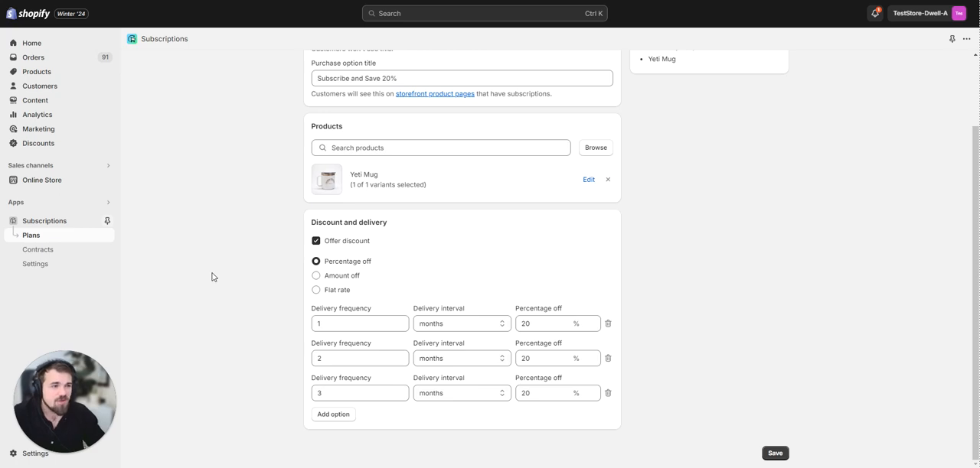
left_click(774, 453)
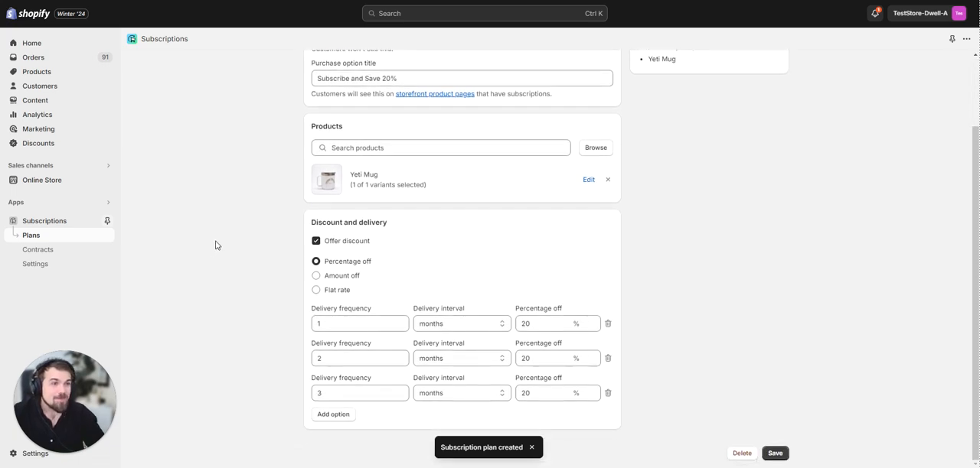
Review the saved plan's titles, product and delivery options, and save the plan again.
scroll(209, 237, "up", 2)
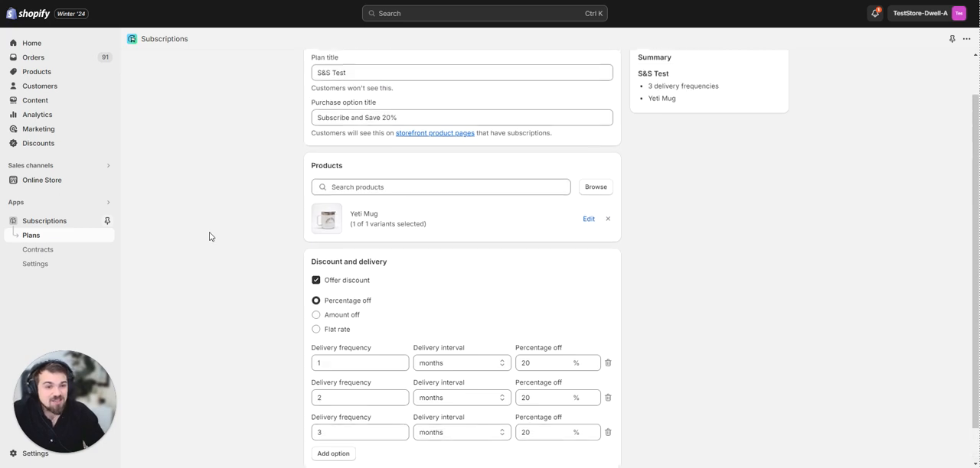
scroll(210, 236, "down", 2)
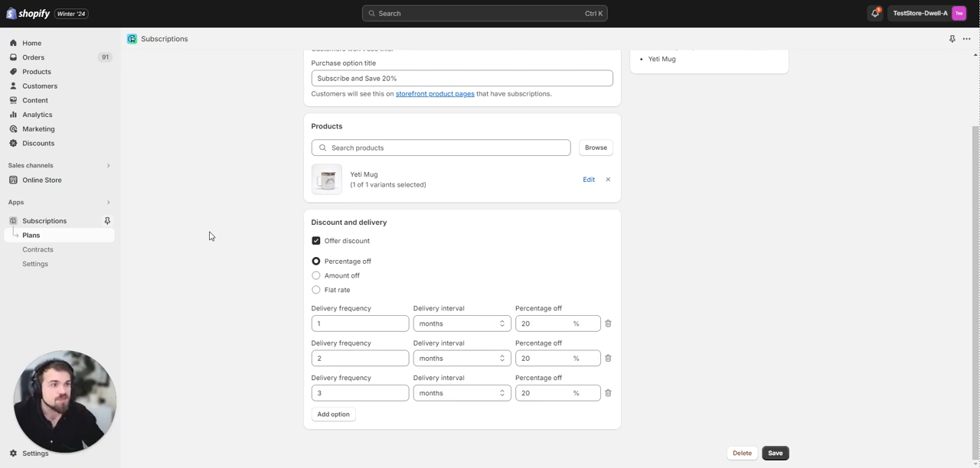
scroll(229, 245, "up", 2)
scroll(234, 241, "down", 2)
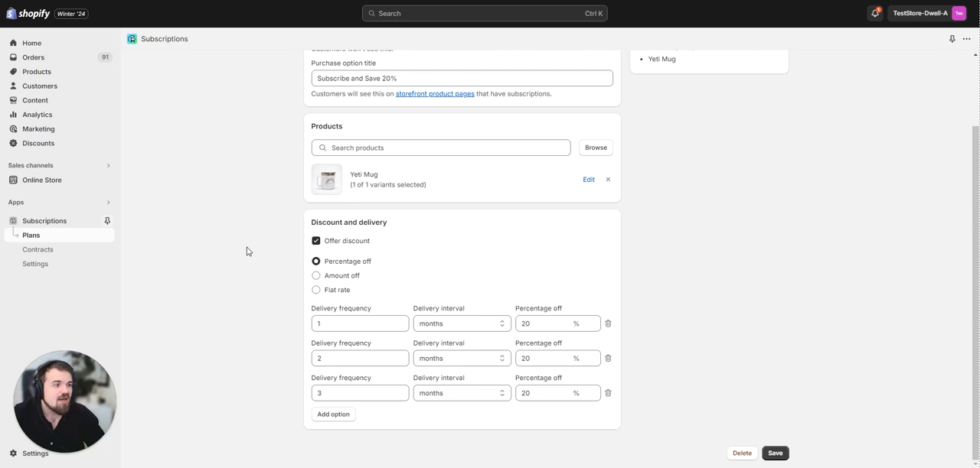
left_click(774, 454)
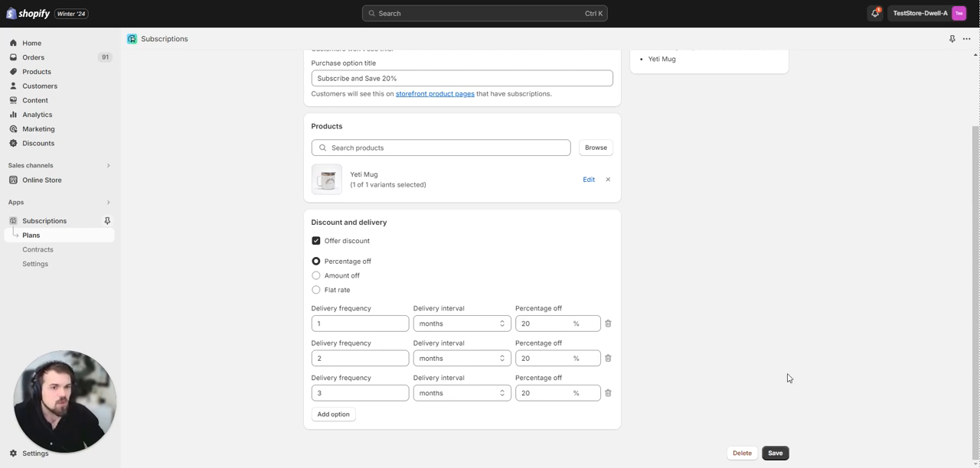
scroll(788, 379, "down", 5)
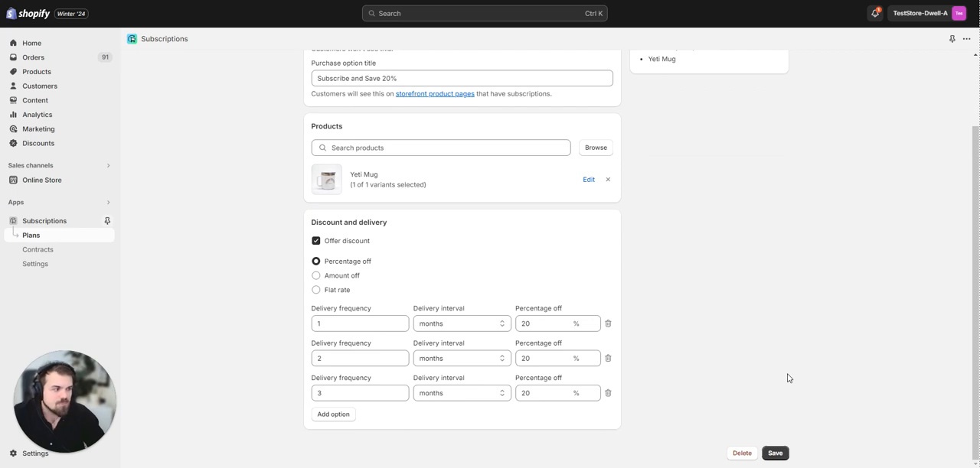
left_click(775, 454)
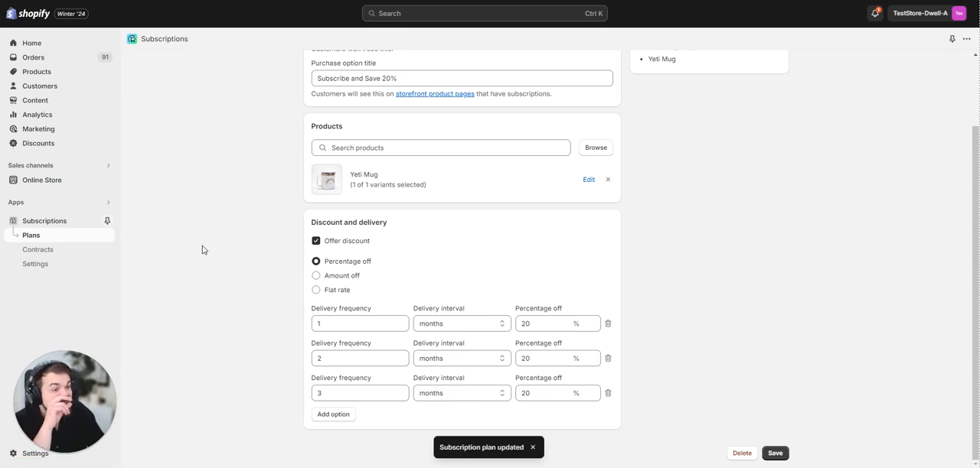
Return to the subscription plans list and look into the new plan form and the S&S Test plan.
scroll(203, 252, "up", 2)
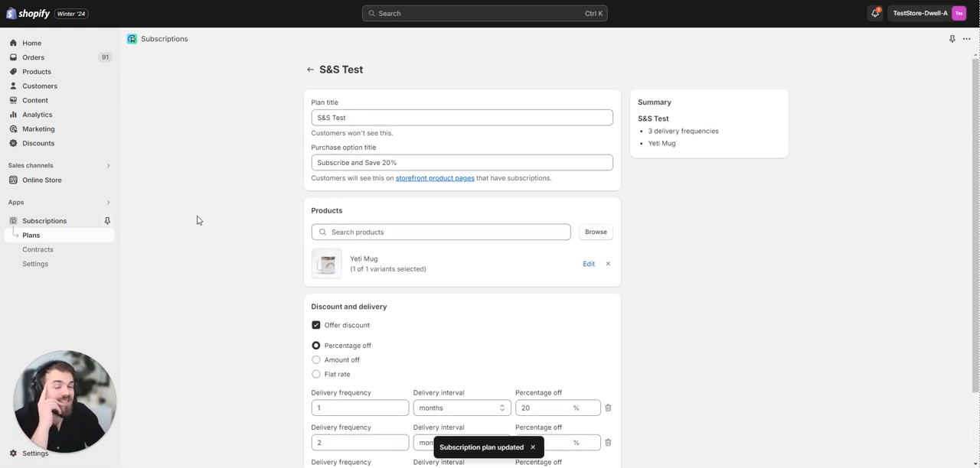
left_click(310, 70)
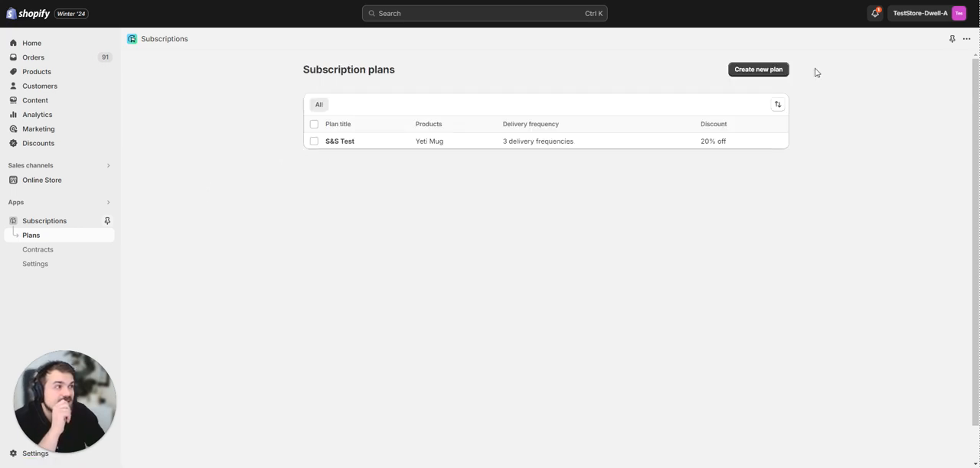
left_click(758, 69)
left_click(314, 70)
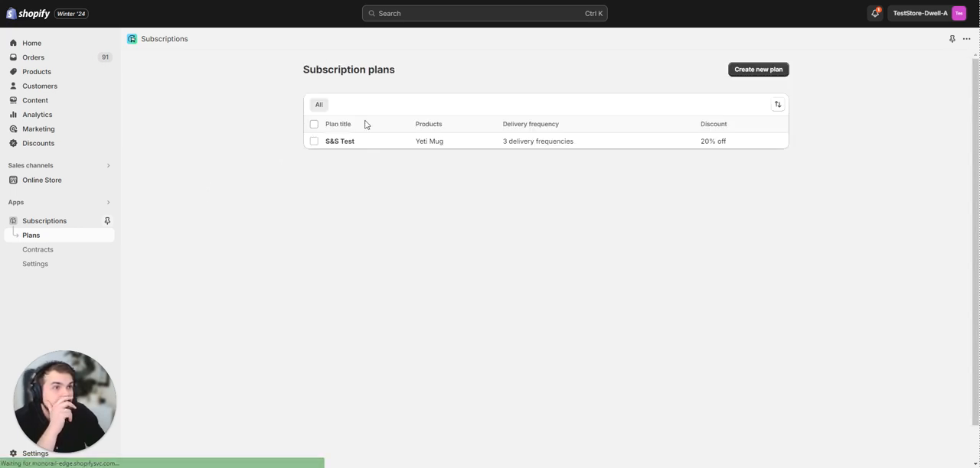
left_click(390, 136)
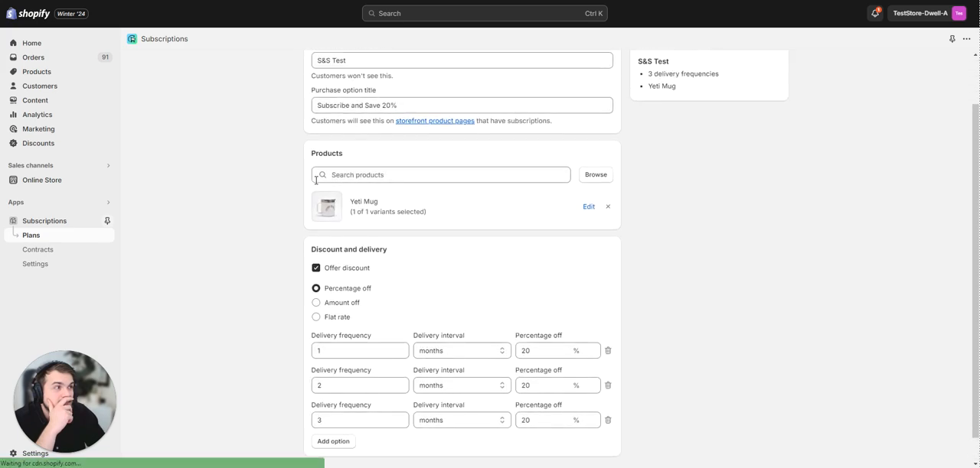
left_click(310, 70)
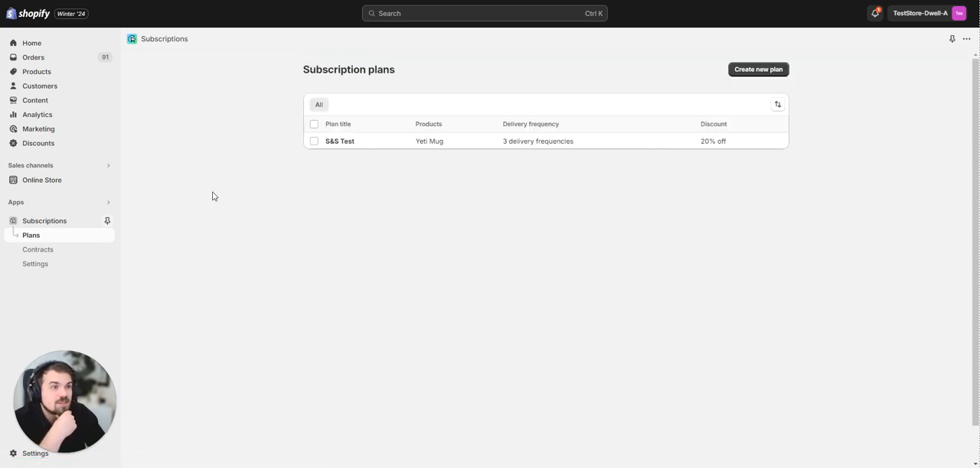
Open the Subscriptions setup guide and start installing the subscription widget in the store theme.
left_click(63, 225)
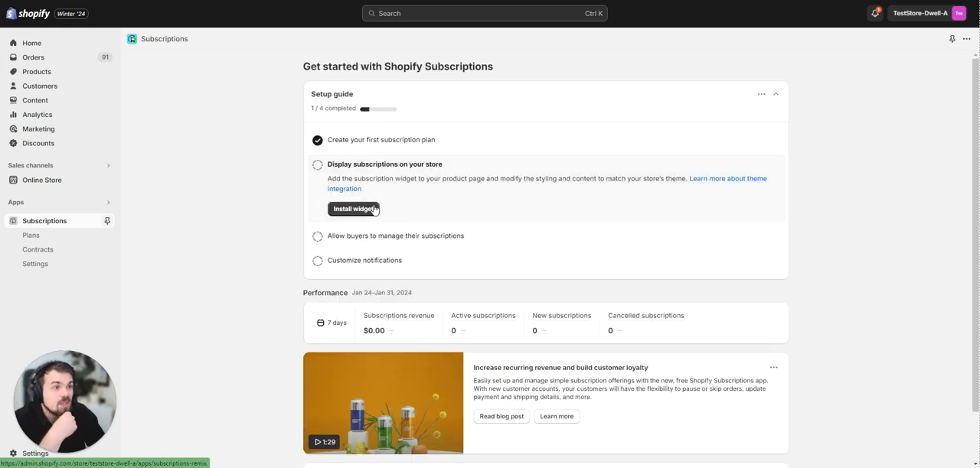
left_click(373, 211)
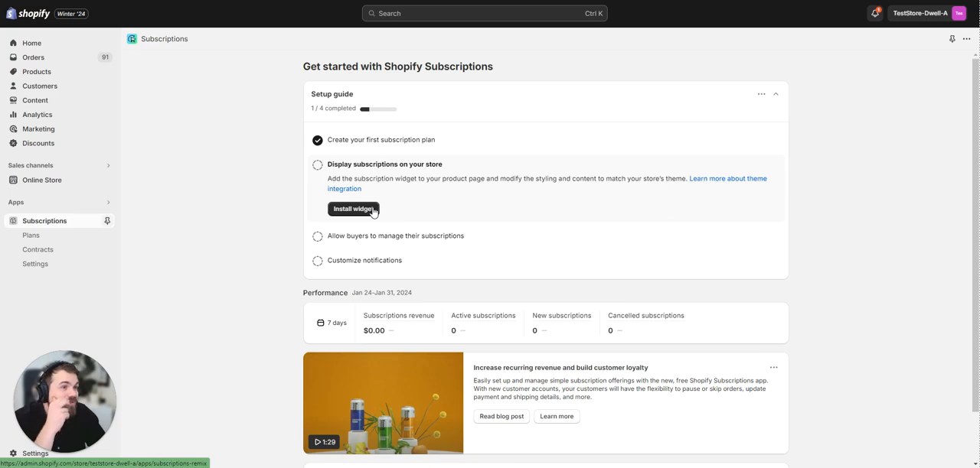
left_click(374, 210)
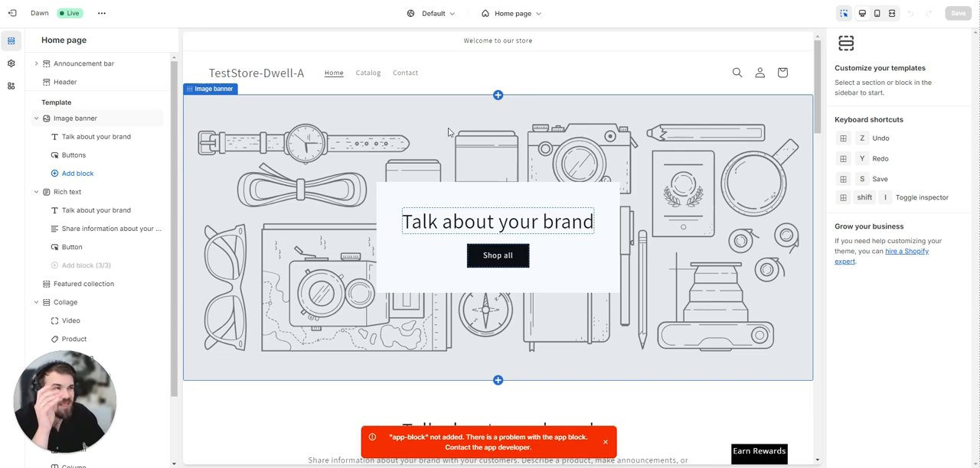
Create a product template named s&s based on the Default product template.
left_click(523, 20)
left_click(528, 84)
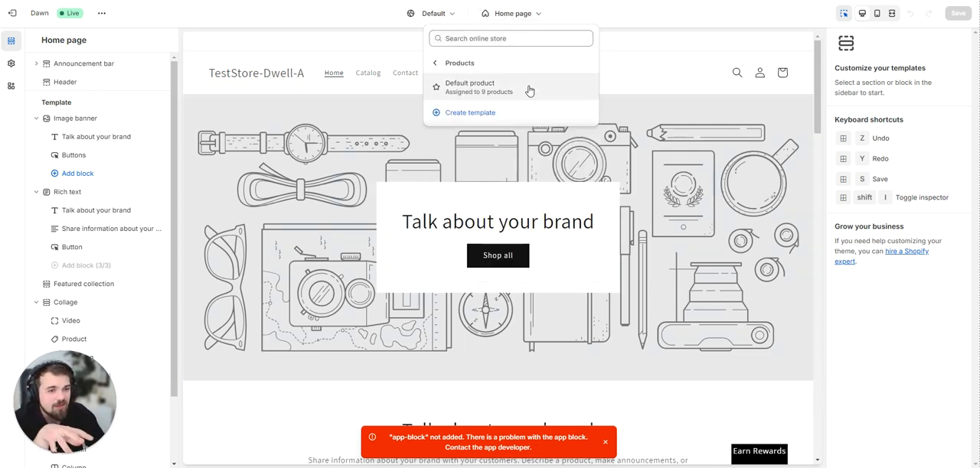
left_click(496, 117)
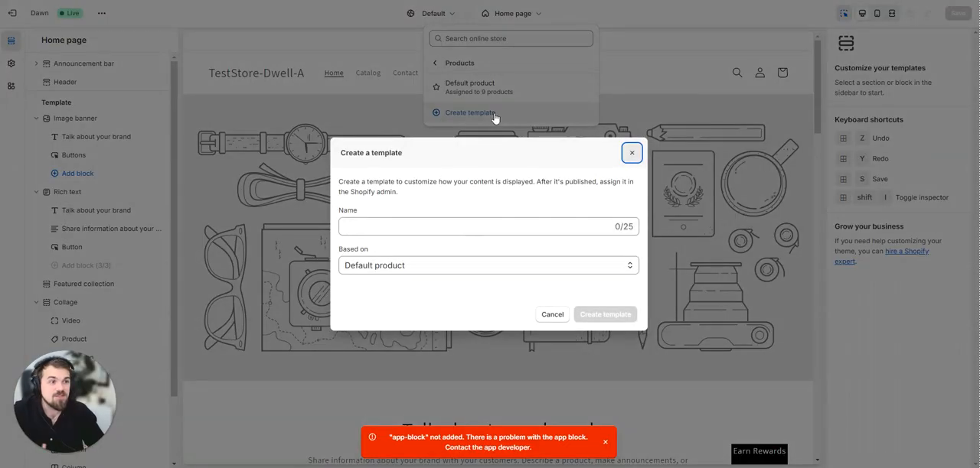
left_click(478, 226)
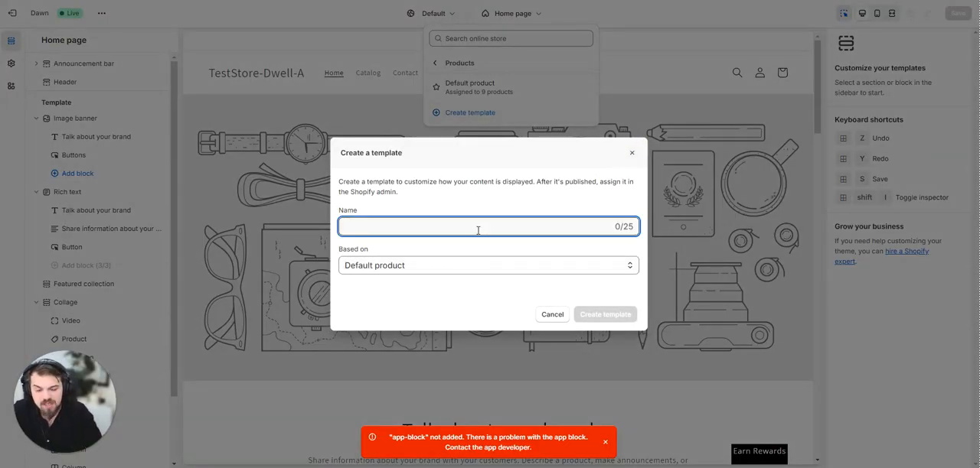
type("a&a")
key("BackSpace")
key("BackSpace")
key("BackSpace")
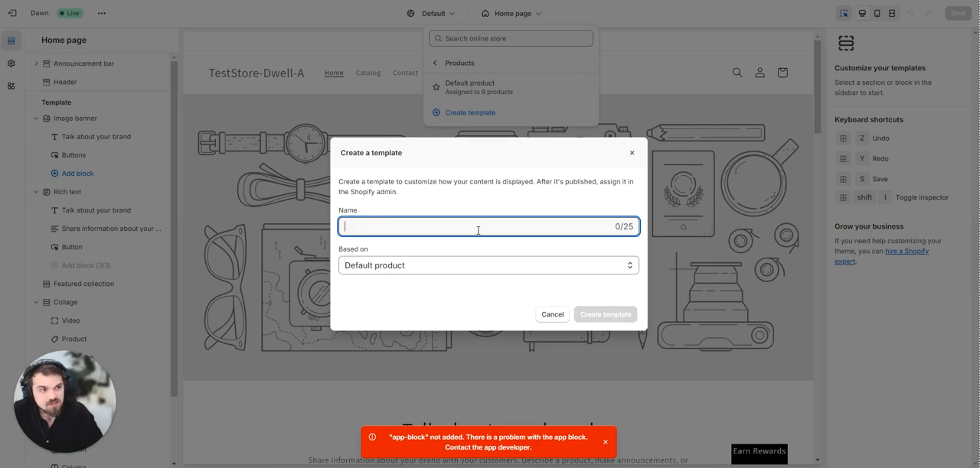
type("s")
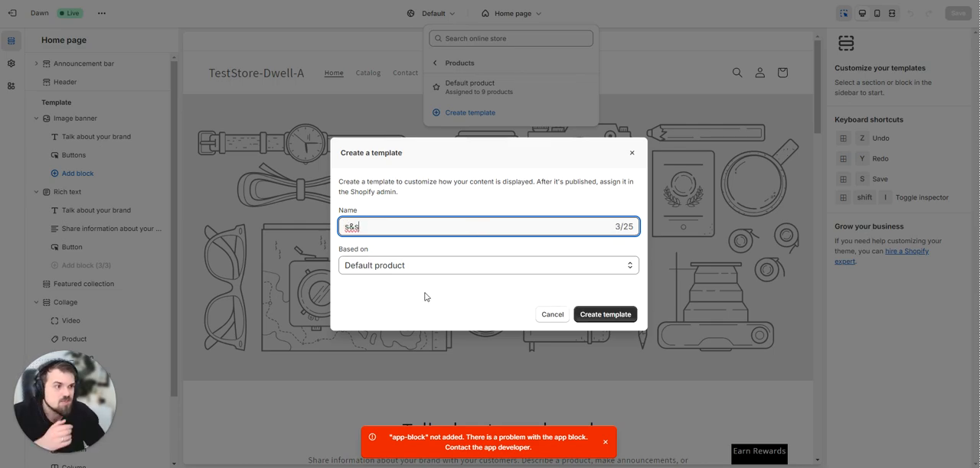
type("&s")
left_click(605, 315)
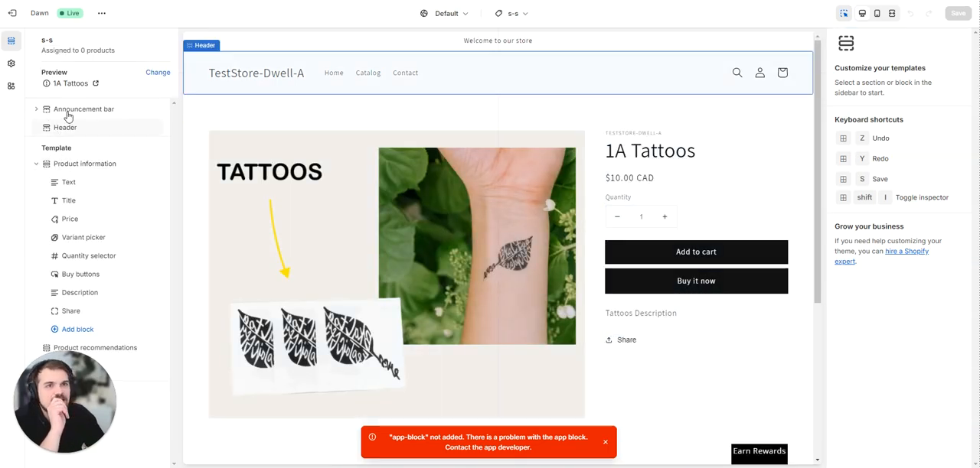
Switch the template's preview product to Test Bundle and finally to Yeti Mug.
left_click(153, 73)
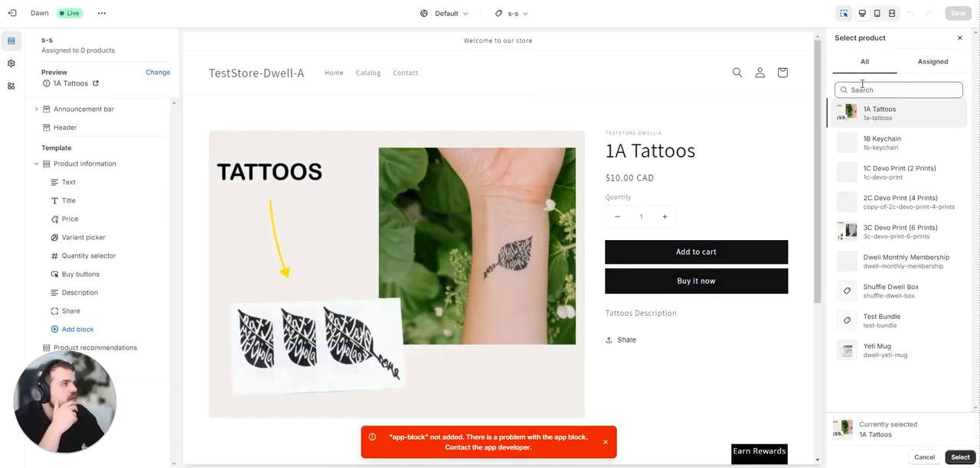
left_click(885, 322)
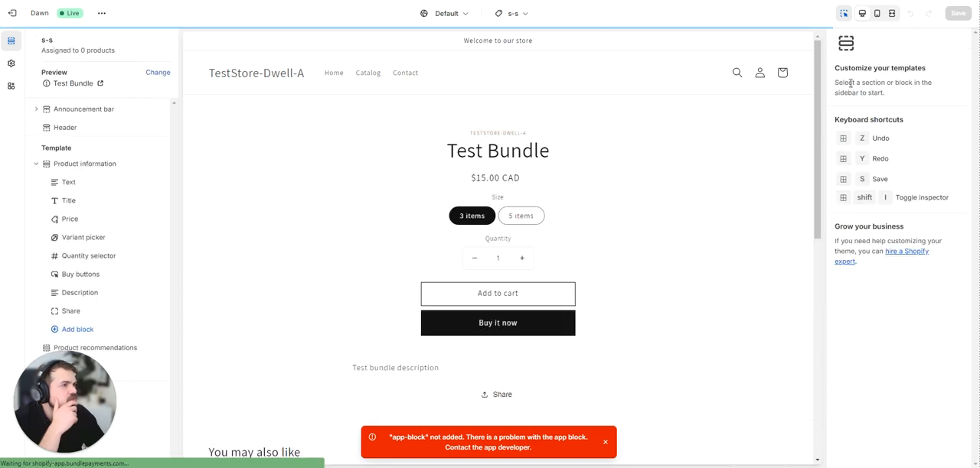
left_click(155, 72)
left_click(888, 351)
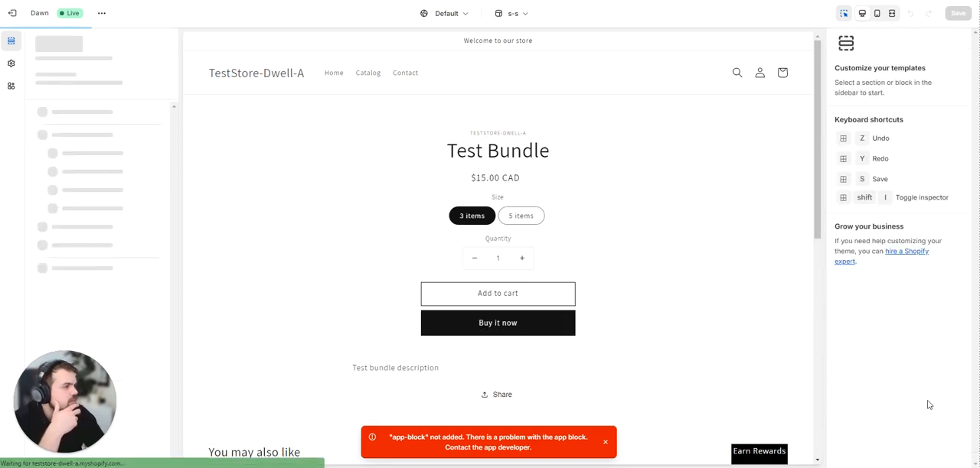
scroll(589, 246, "down", 2)
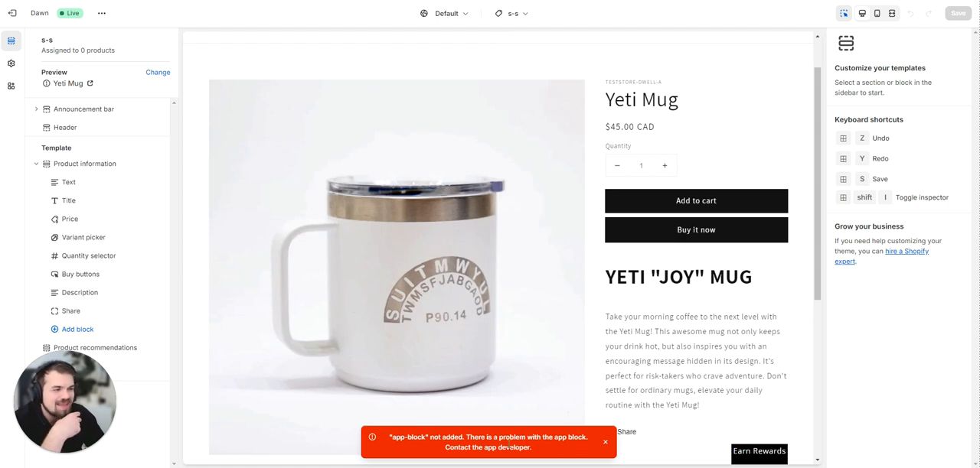
Try to add the Subscription widget app block to the product information section of the s-s template.
left_click(78, 330)
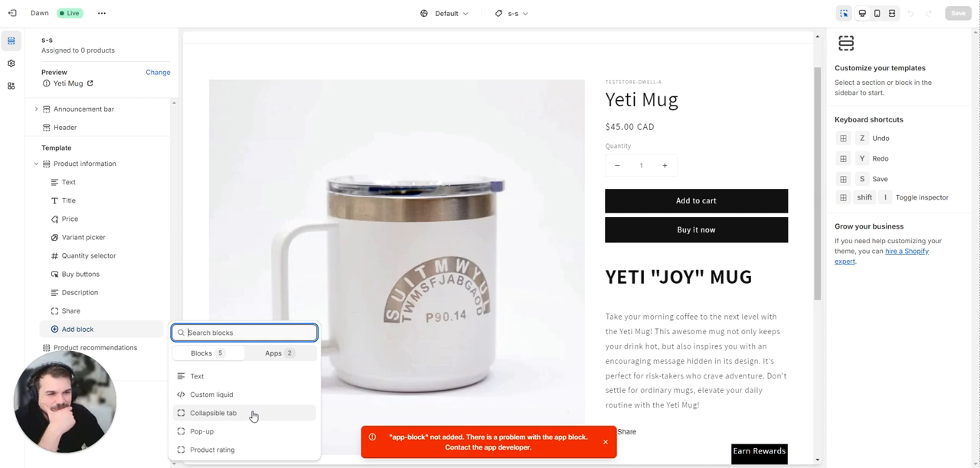
left_click(278, 353)
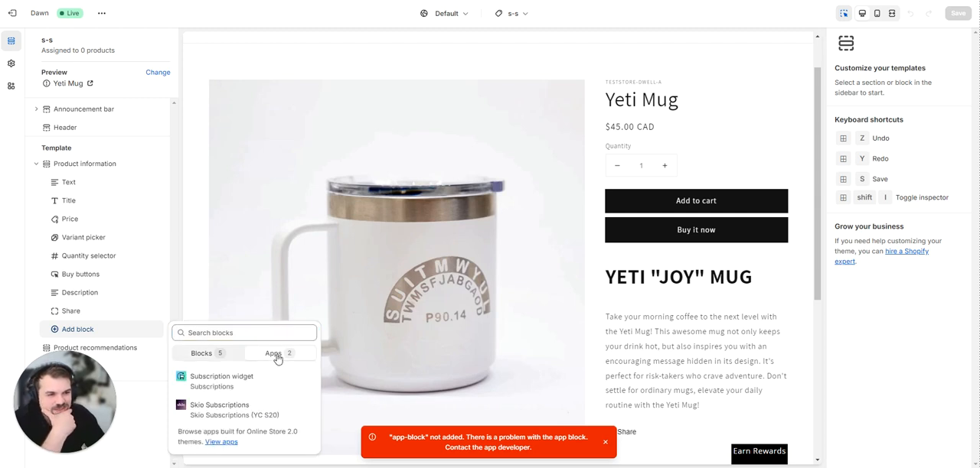
left_click(222, 379)
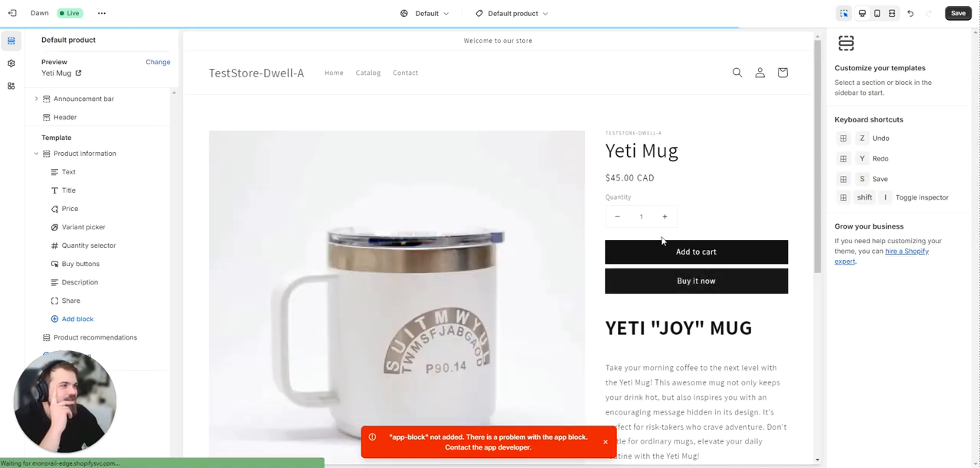
Add the Subscription widget app block to the Default product template and place it between the variant picker and quantity selector.
scroll(663, 241, "down", 5)
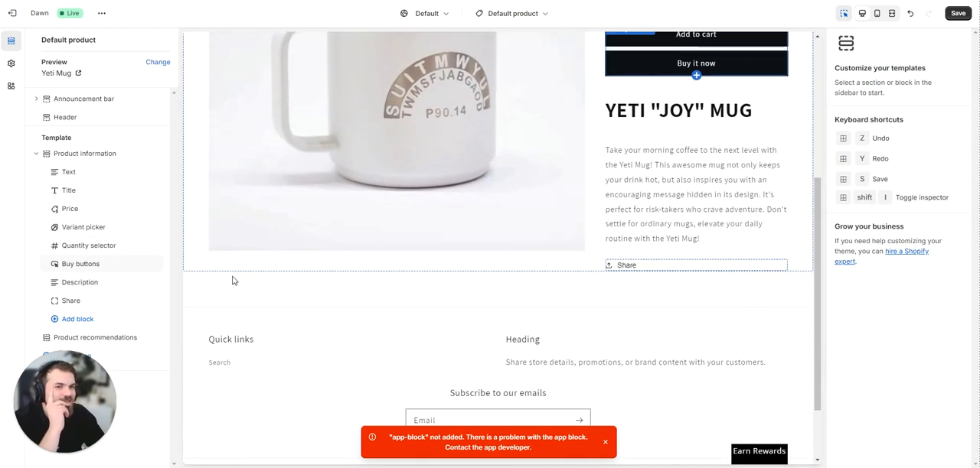
left_click(89, 321)
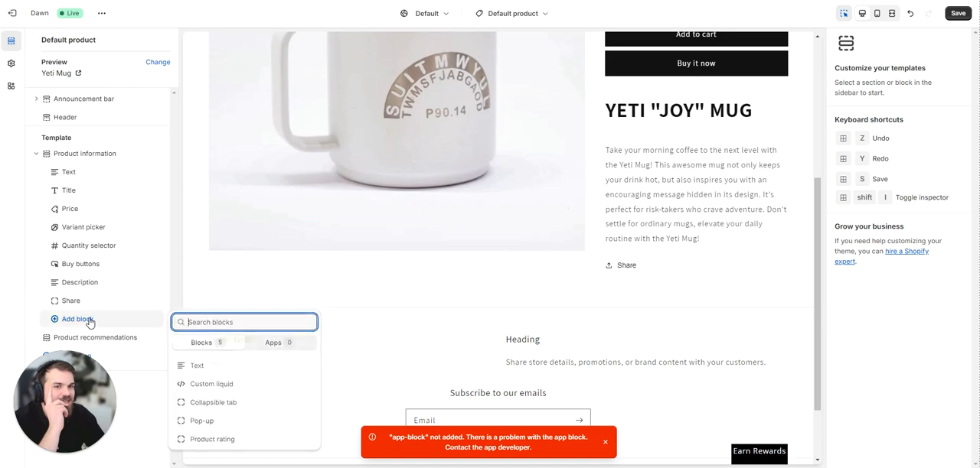
left_click(286, 344)
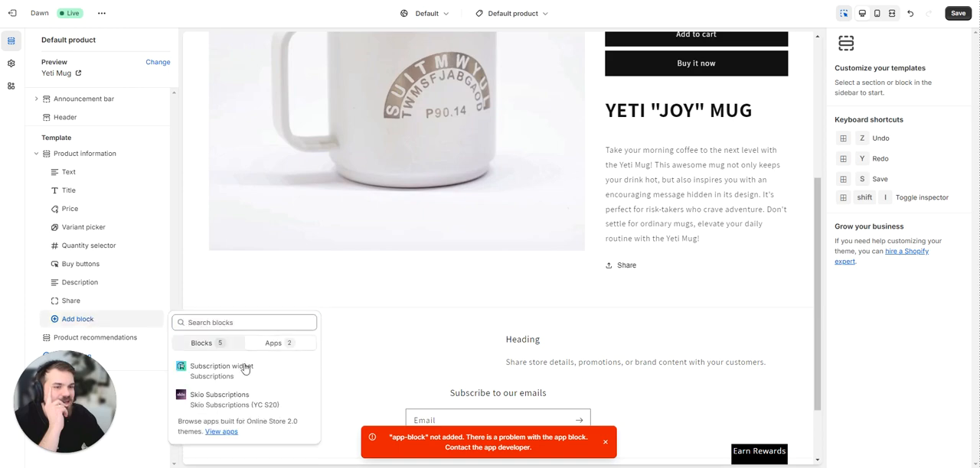
left_click(210, 366)
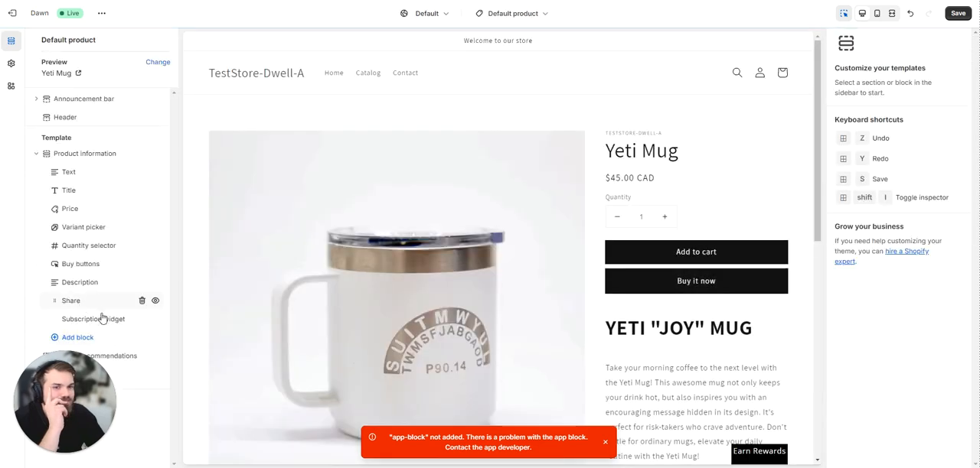
left_click(104, 321)
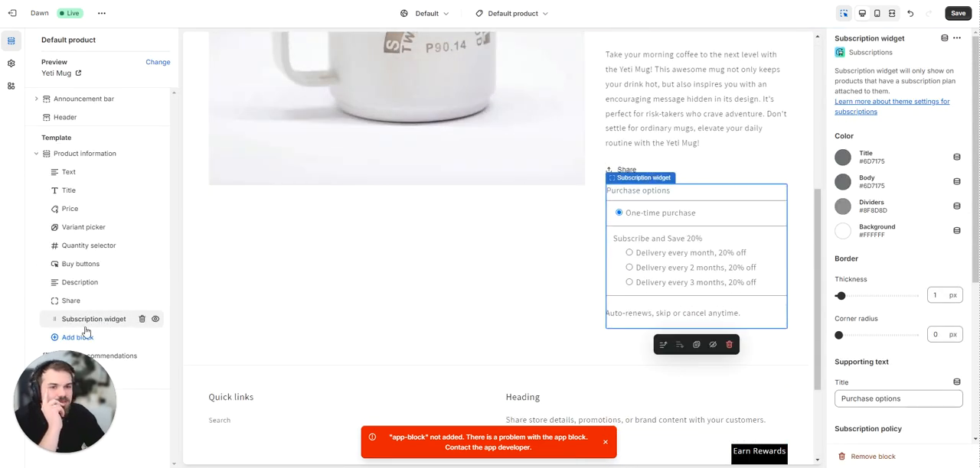
left_click_drag(98, 325, 103, 262)
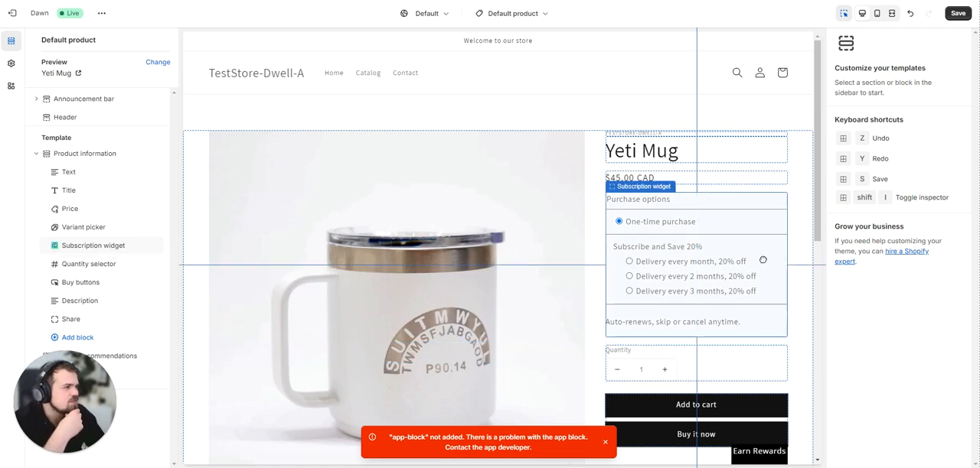
Review the Subscription widget's color, border and supporting text settings.
left_click(116, 245)
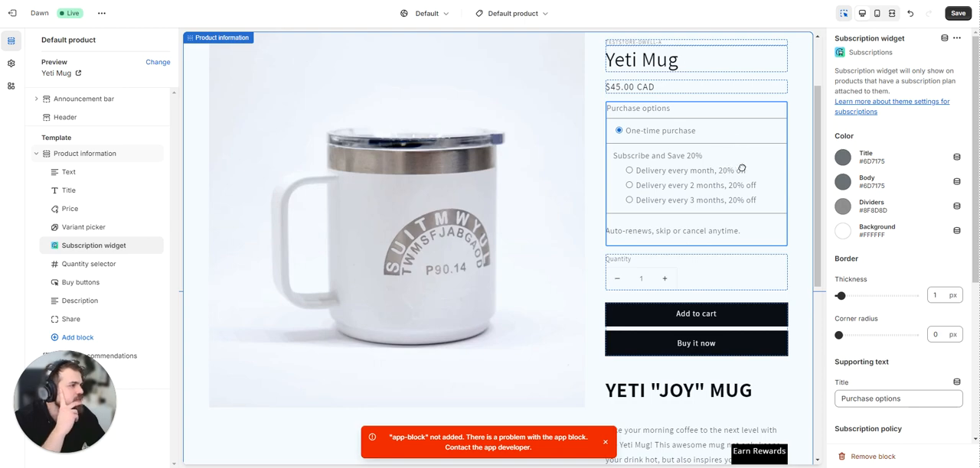
scroll(894, 158, "down", 4)
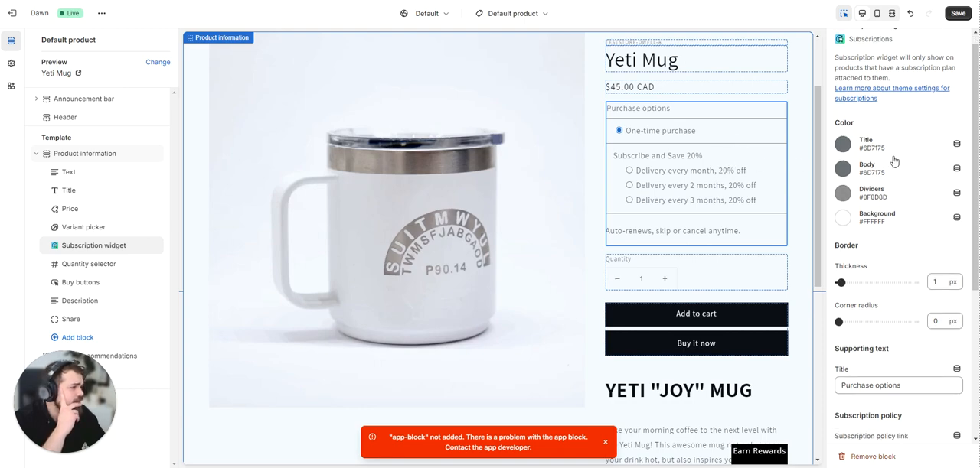
scroll(893, 157, "up", 4)
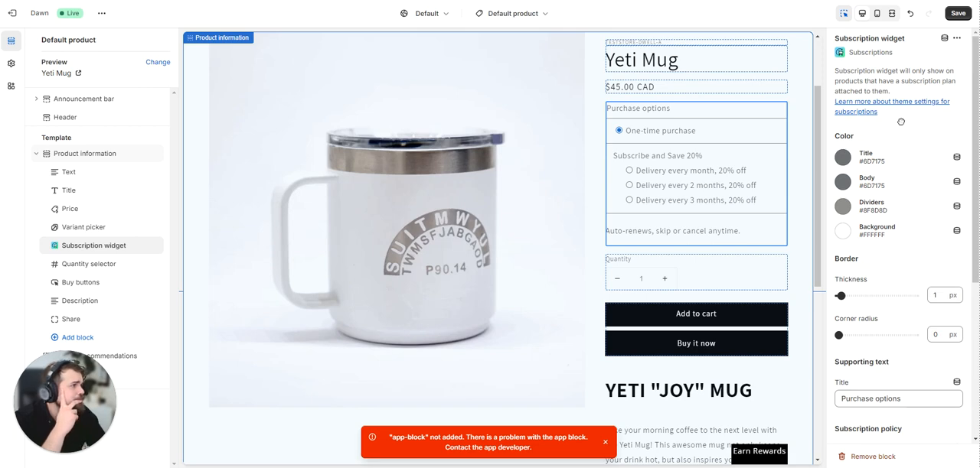
scroll(892, 137, "down", 1)
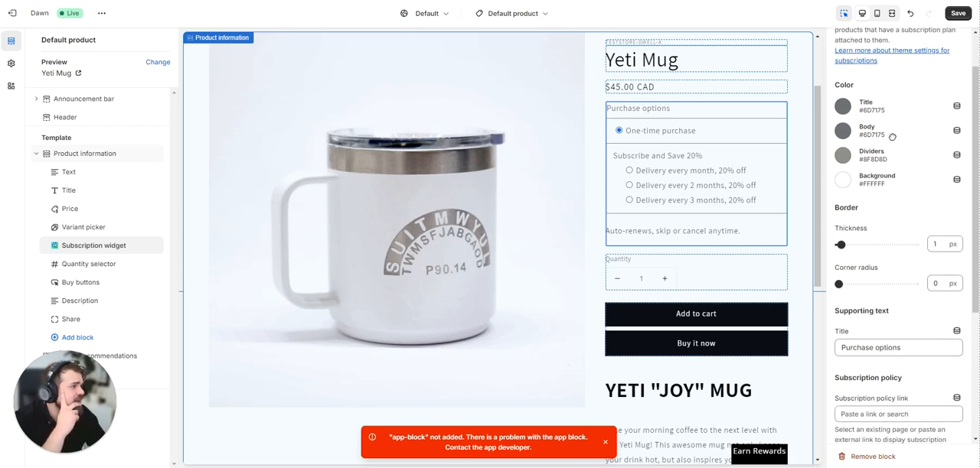
scroll(892, 136, "up", 1)
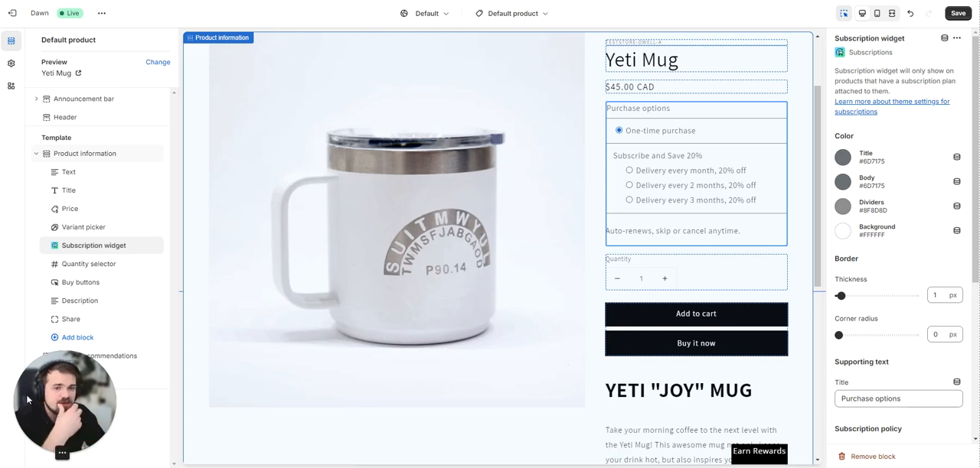
left_click(72, 453)
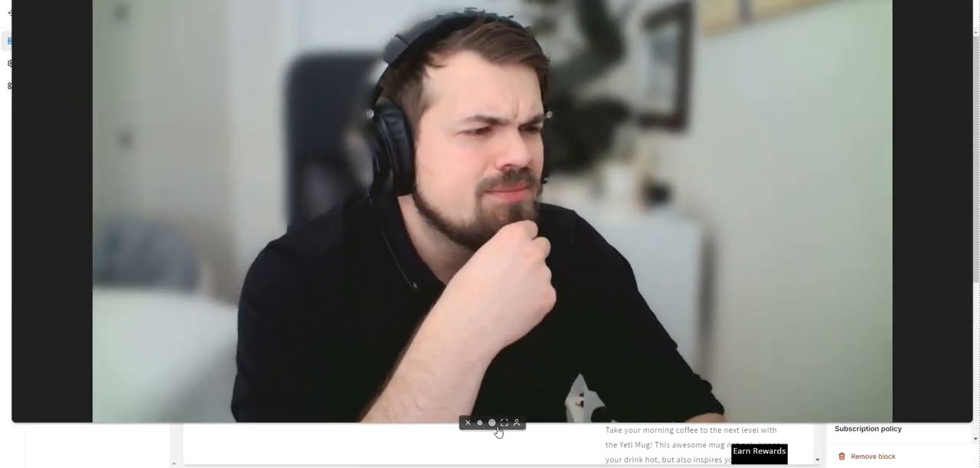
left_click(492, 423)
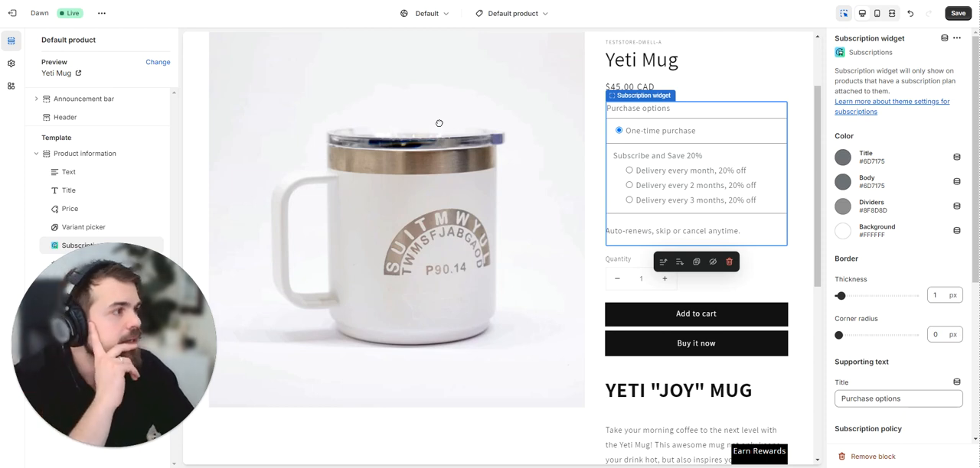
Examine the link choices for the Subscription widget's subscription policy without selecting one.
scroll(903, 179, "down", 3)
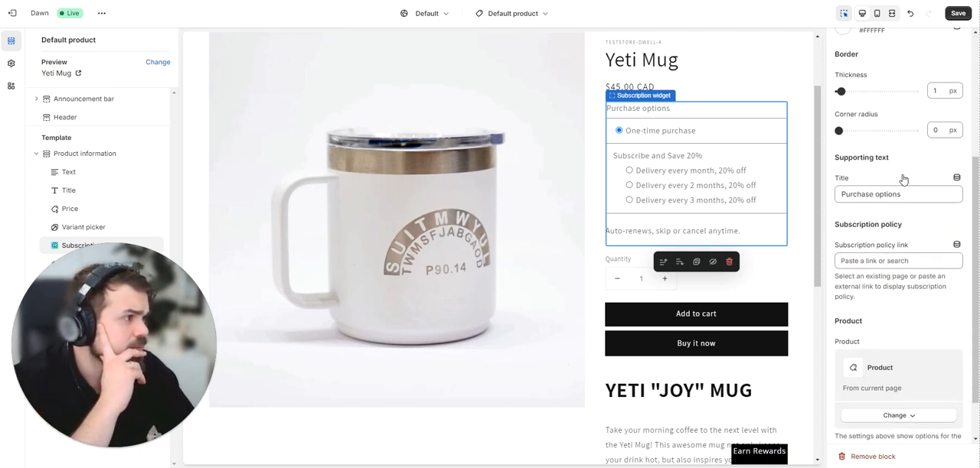
scroll(903, 179, "down", 1)
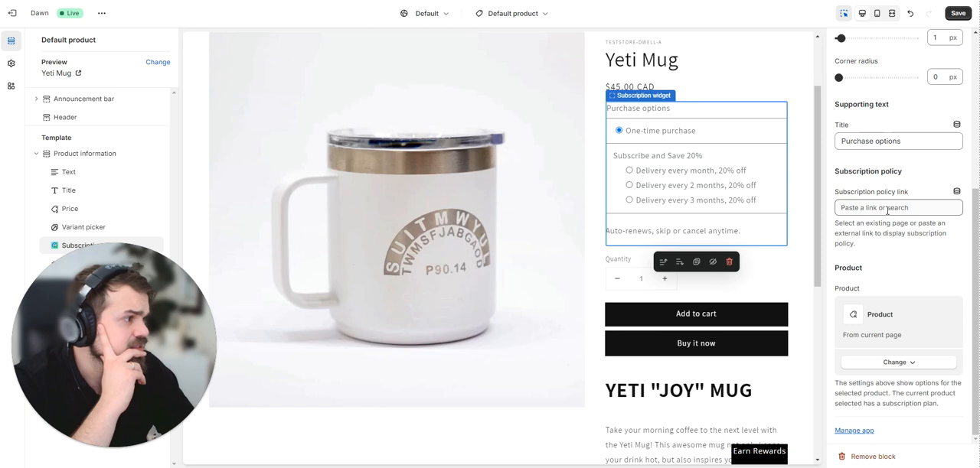
left_click(888, 209)
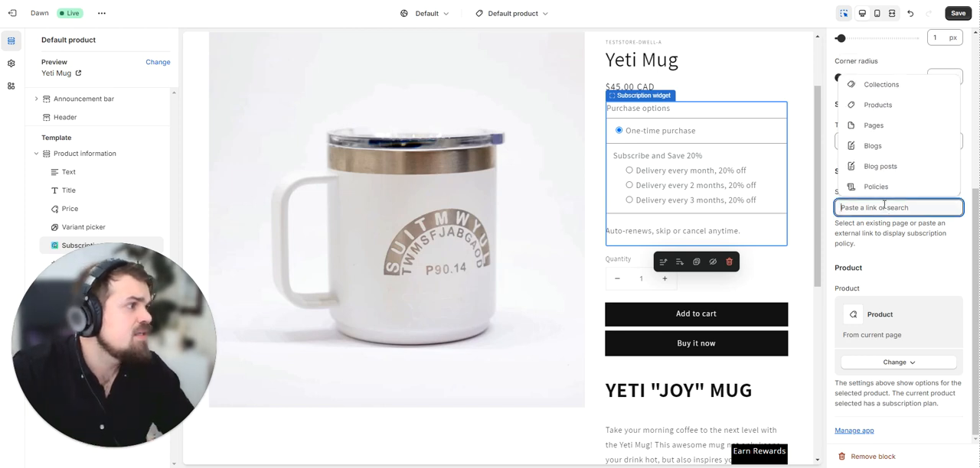
left_click(884, 186)
left_click(882, 171)
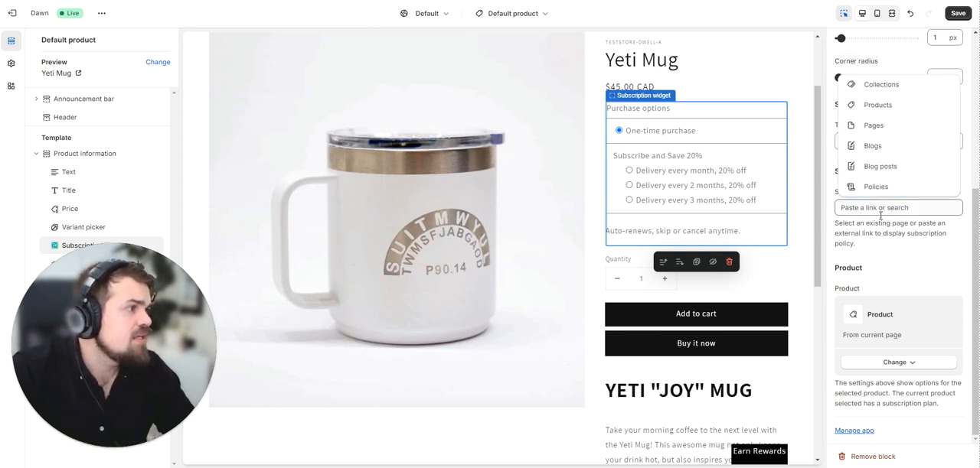
left_click(877, 246)
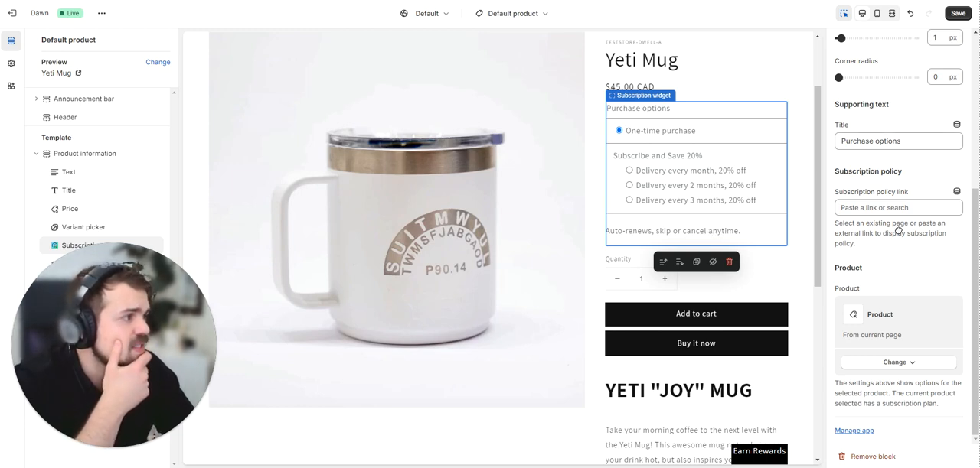
Set the Subscription widget's title color to red (#DD1D1D) and reopen the widget's settings.
scroll(865, 192, "up", 5)
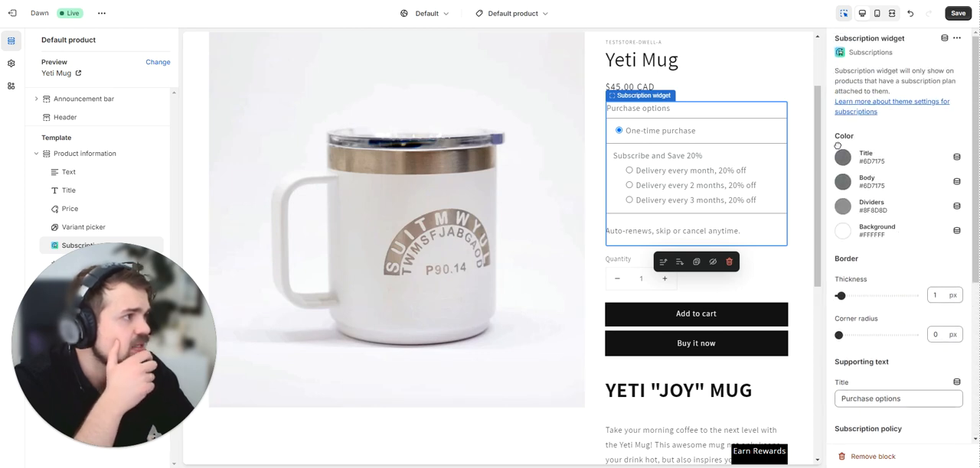
left_click(842, 157)
left_click(860, 320)
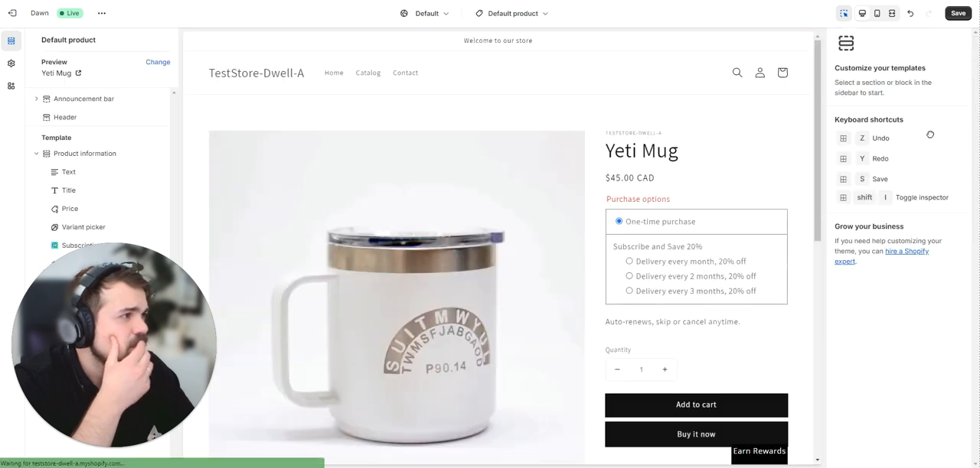
left_click(104, 451)
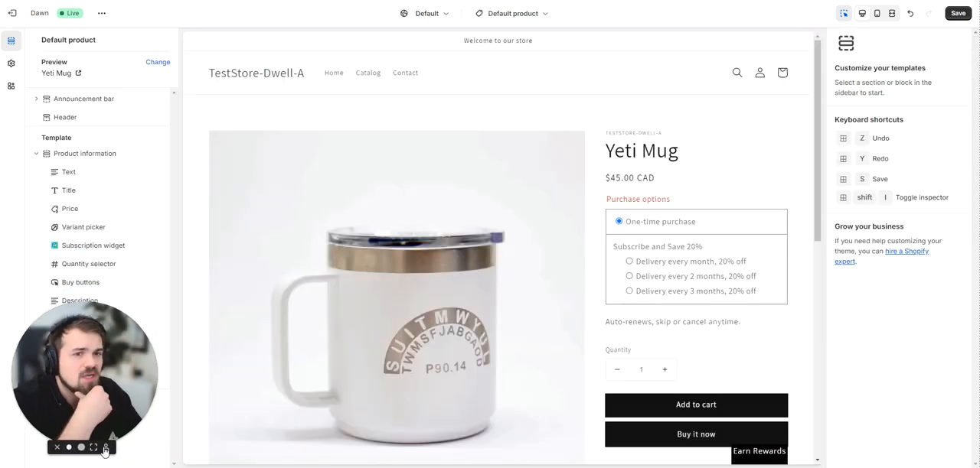
left_click(111, 247)
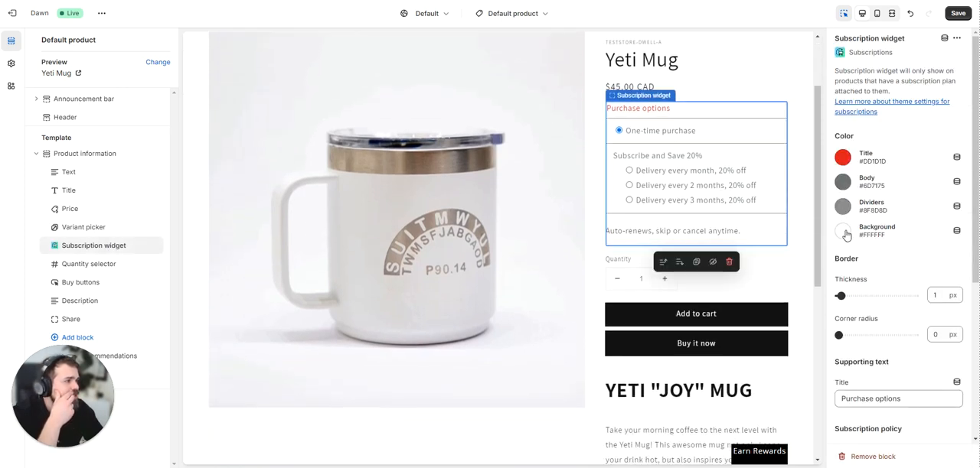
Give the Subscription widget a light grey background and remove its border and divider lines.
left_click(844, 234)
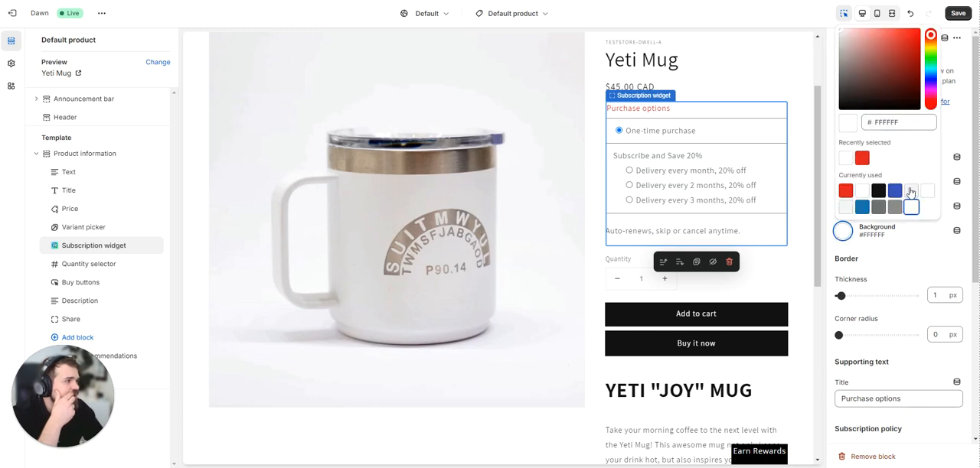
left_click(910, 190)
left_click(923, 250)
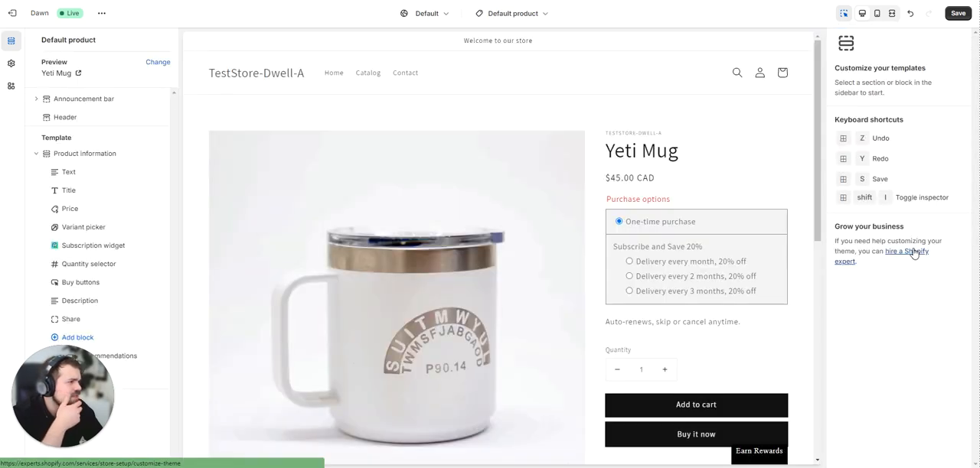
left_click(115, 246)
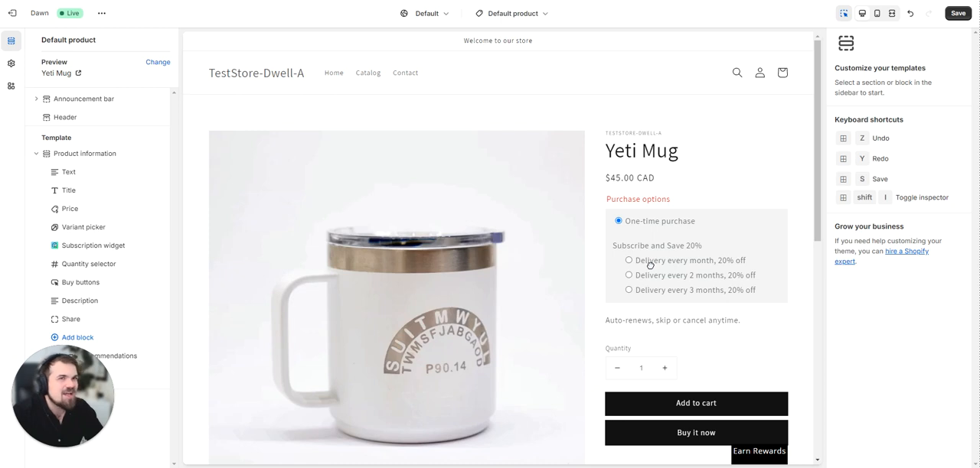
Check the product page preview with the inspector off, turn the inspector back on and save the template changes.
left_click(844, 13)
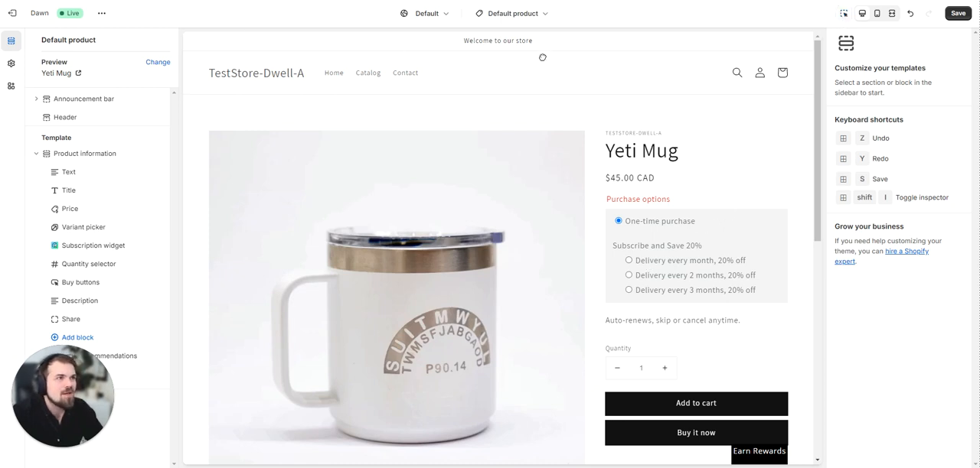
left_click(843, 13)
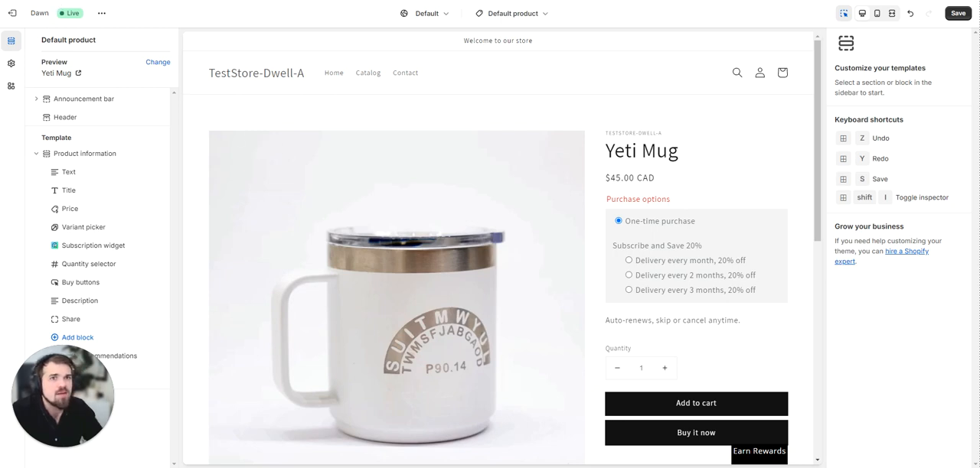
key("ctrl+s")
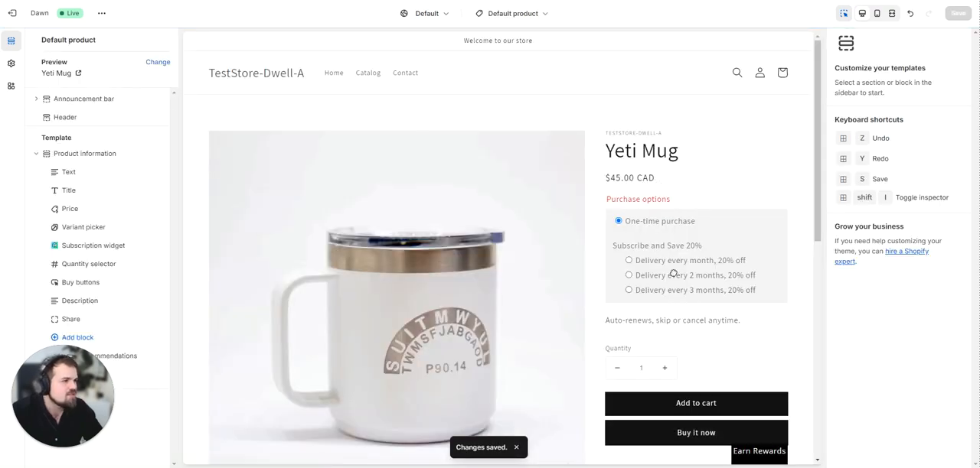
left_click(516, 449)
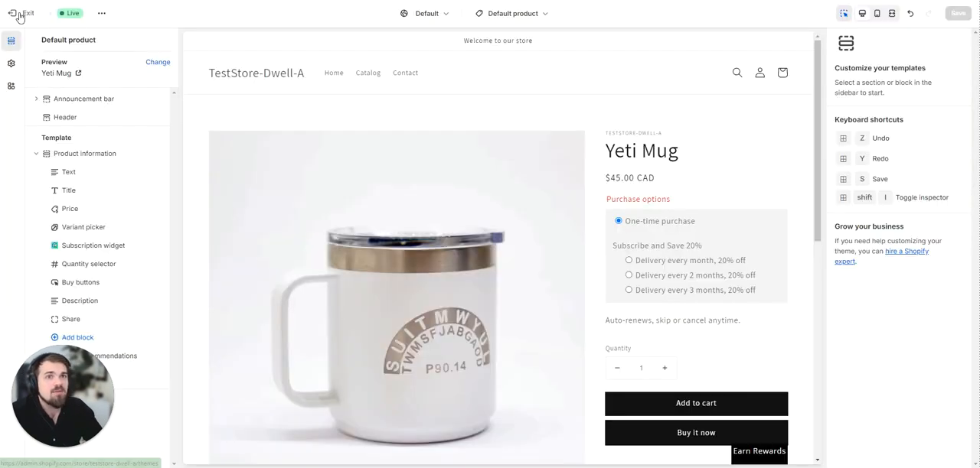
Return to the Shopify admin and open the installed Subscriptions app.
left_click(21, 13)
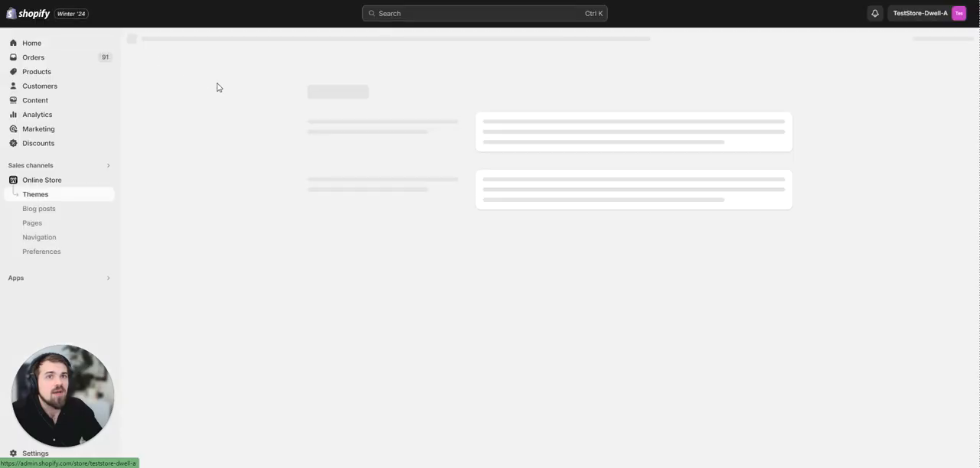
left_click(49, 280)
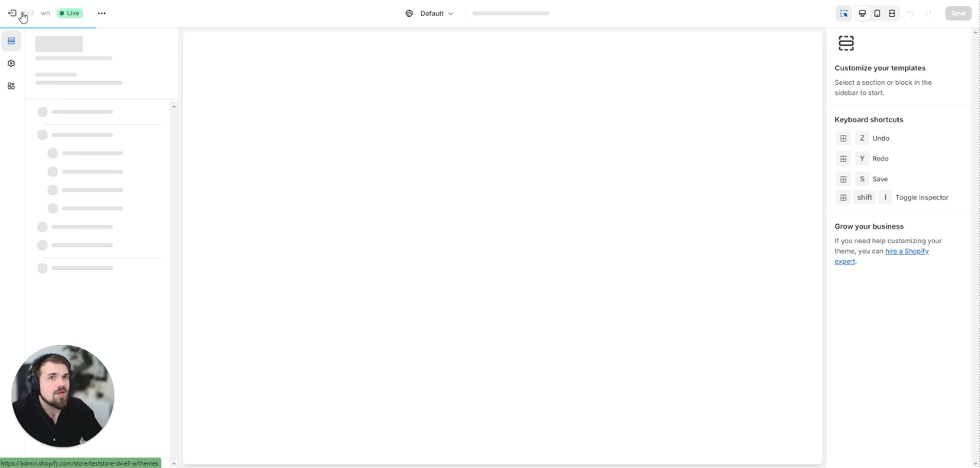
left_click(17, 15)
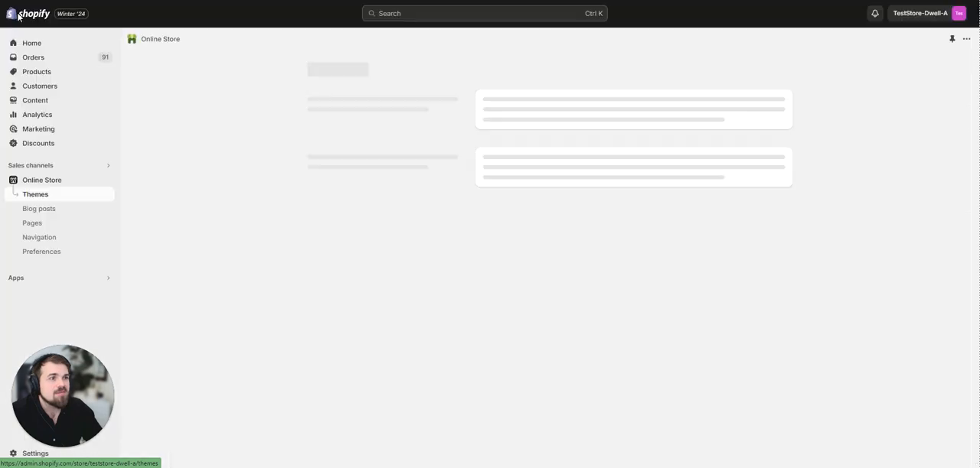
left_click(46, 279)
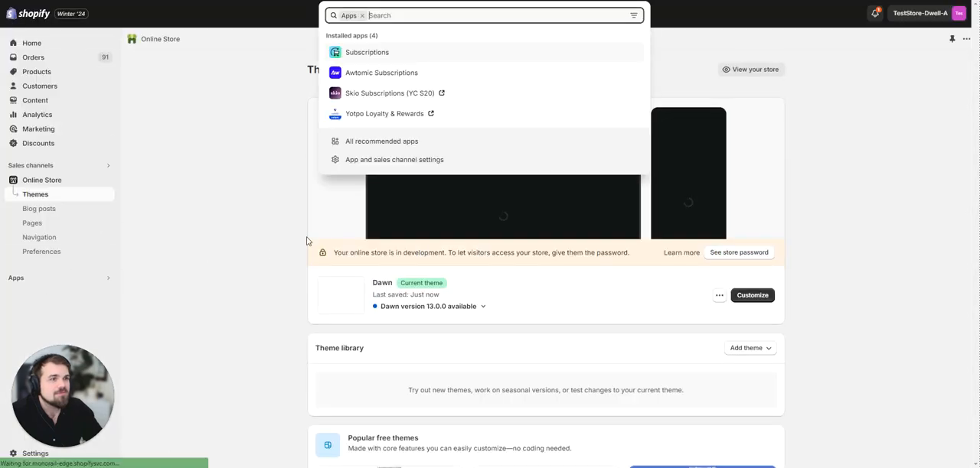
left_click(375, 53)
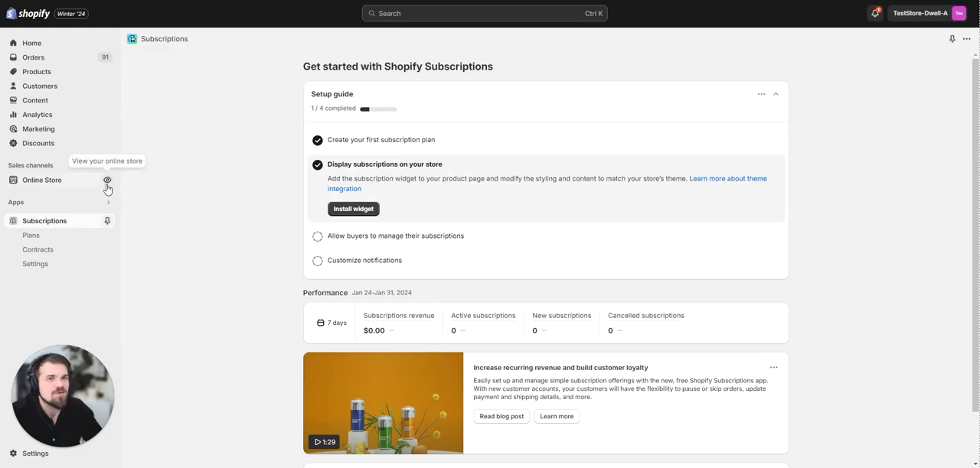
View the online store and look through its full product catalog for the Yeti Mug.
left_click(108, 181)
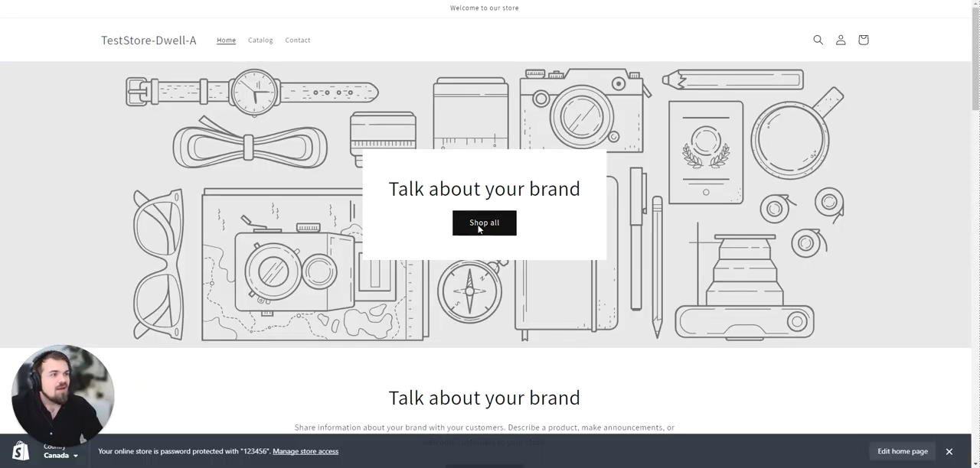
left_click(478, 228)
scroll(325, 182, "down", 5)
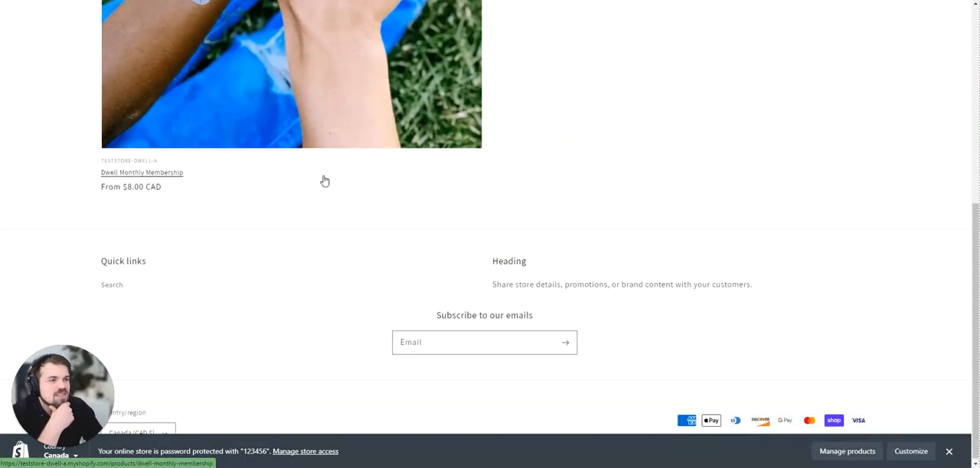
left_click(325, 182)
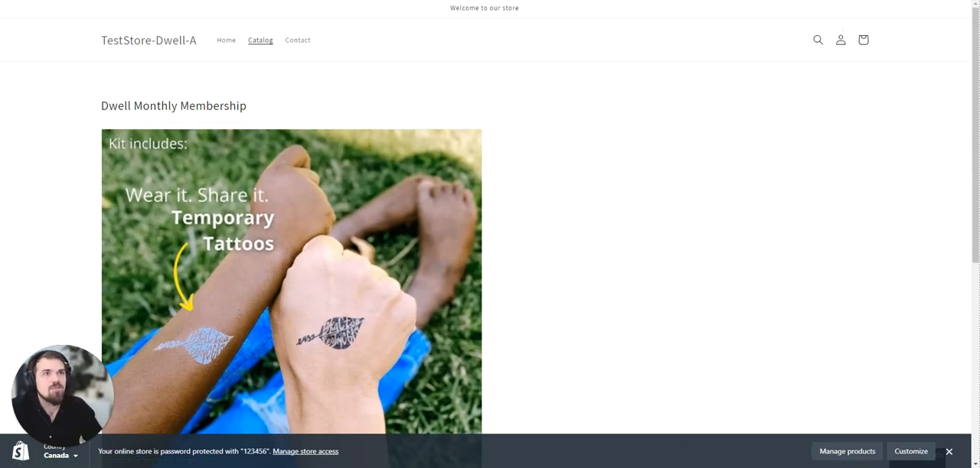
Try to list all products by changing the collection path in the store URL to PRODUCTS/all, and return to the catalog.
type("PDO")
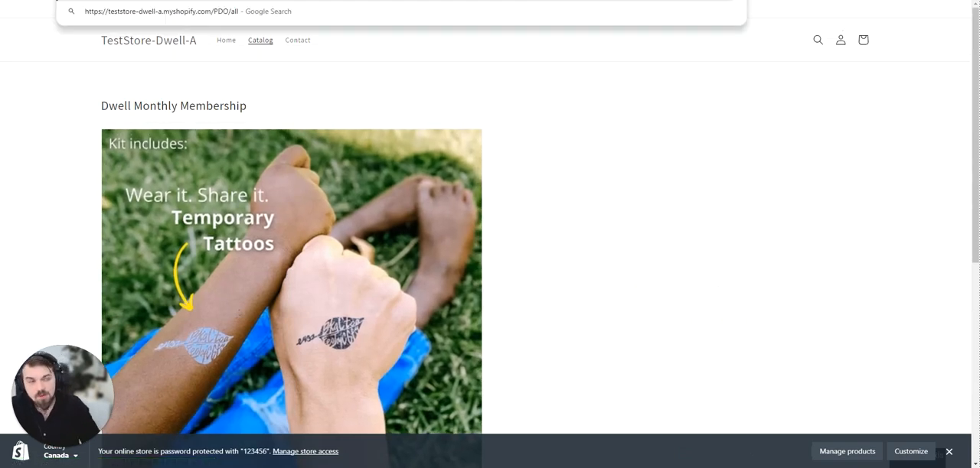
type("R")
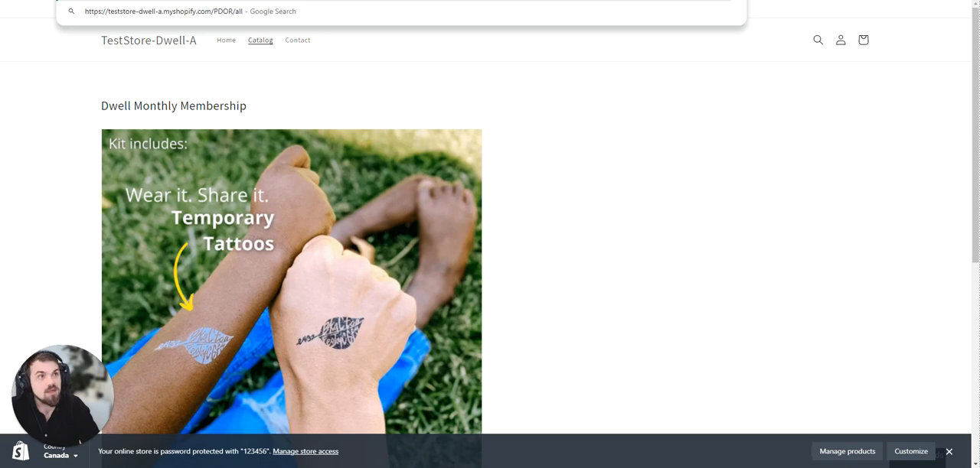
key("BackSpace")
key("BackSpace")
key("BackSpace")
type("RU")
key("BackSpace")
type("ODUCTS")
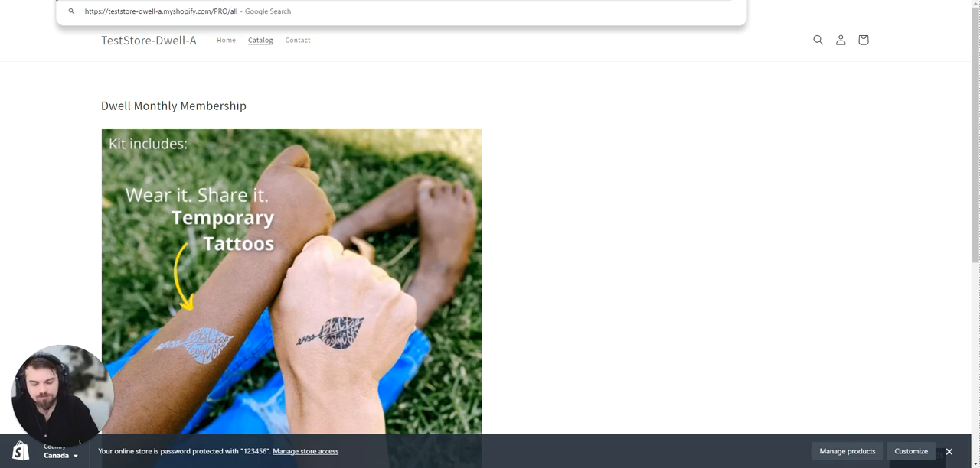
key("Return")
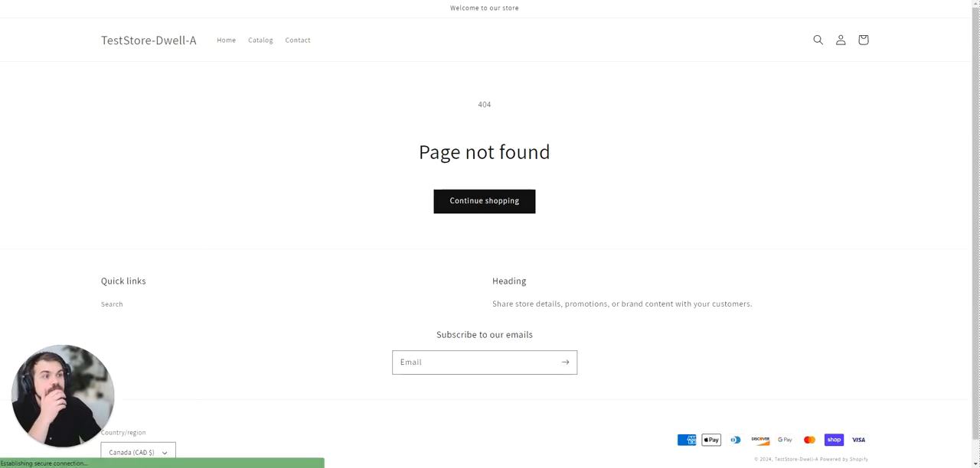
left_click(493, 202)
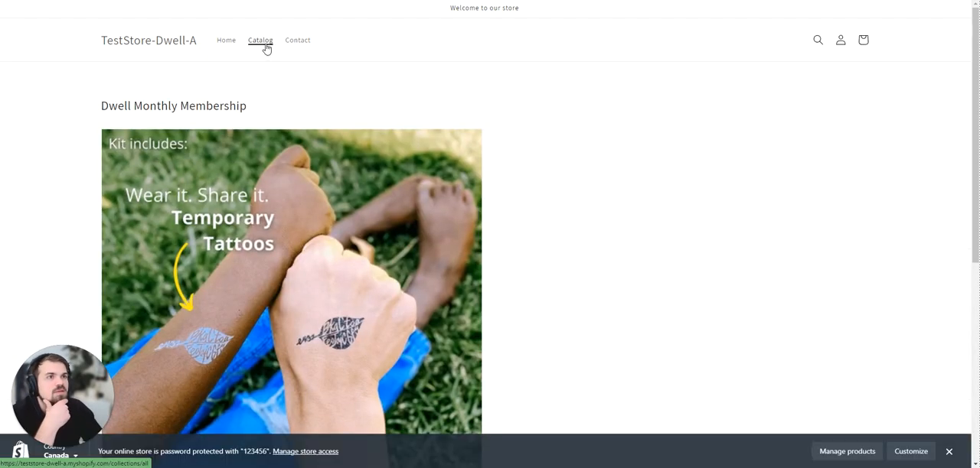
left_click(264, 44)
Open the Yeti Mug product in the Shopify admin and preview it in the online store.
key("ctrl+Tab")
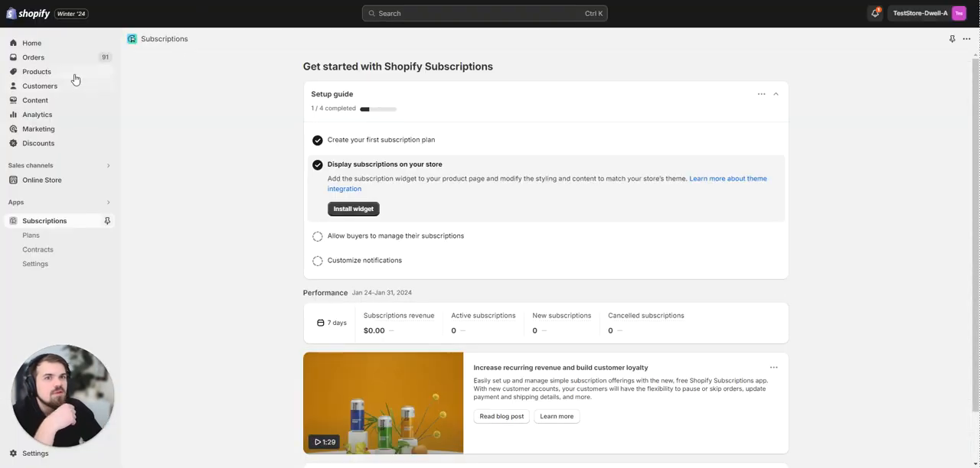
left_click(72, 74)
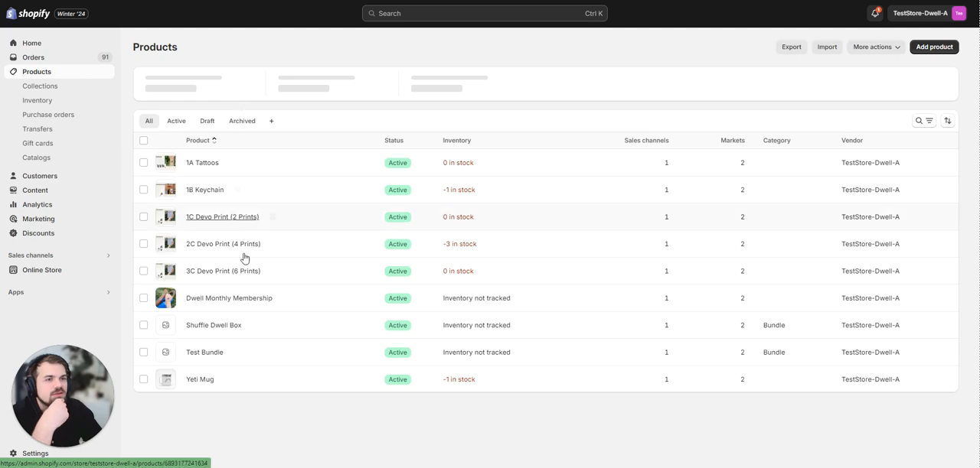
left_click(204, 381)
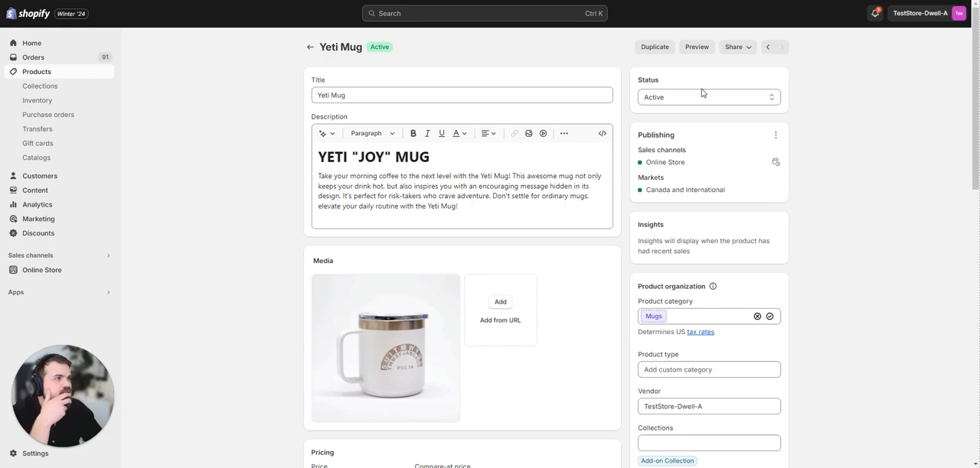
left_click(698, 49)
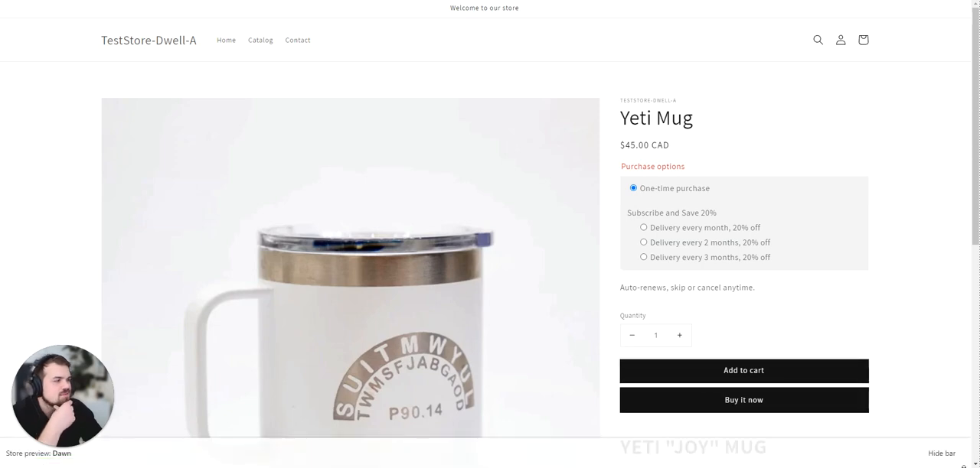
Examine the subscription widget and the purchase options shown on the Yeti Mug's storefront page.
scroll(585, 287, "down", 3)
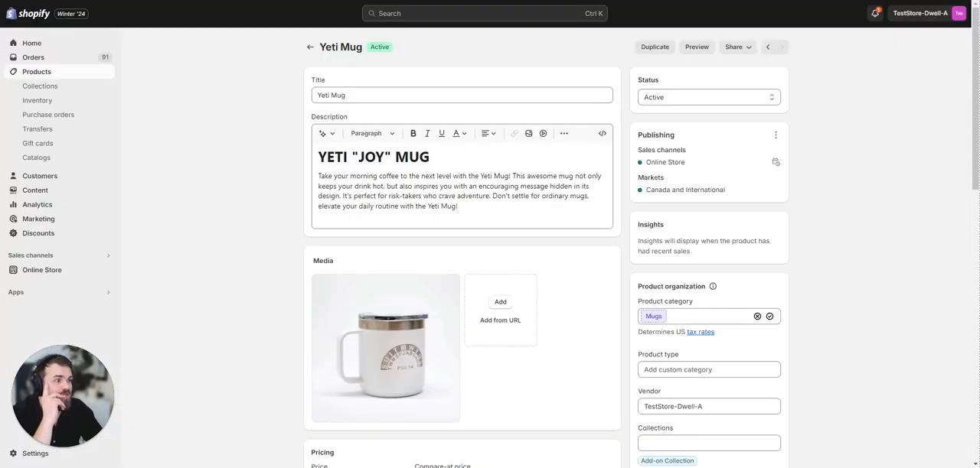
scroll(195, 149, "down", 3)
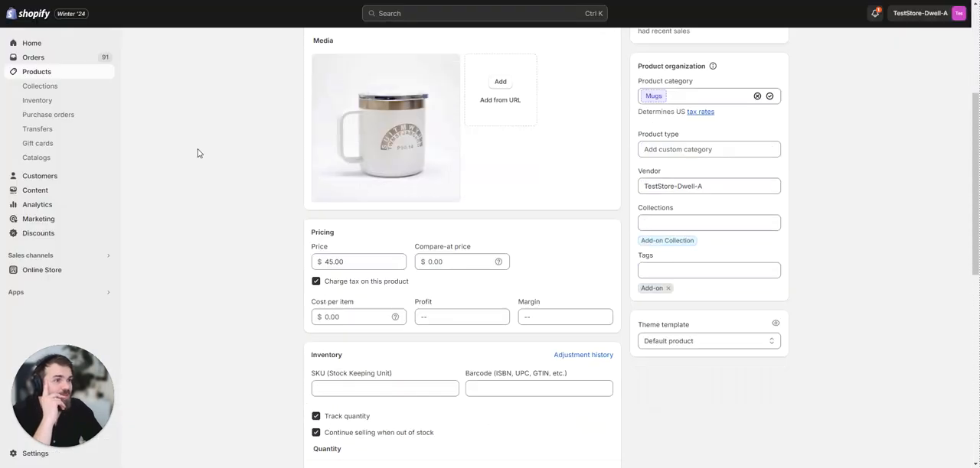
scroll(197, 151, "up", 3)
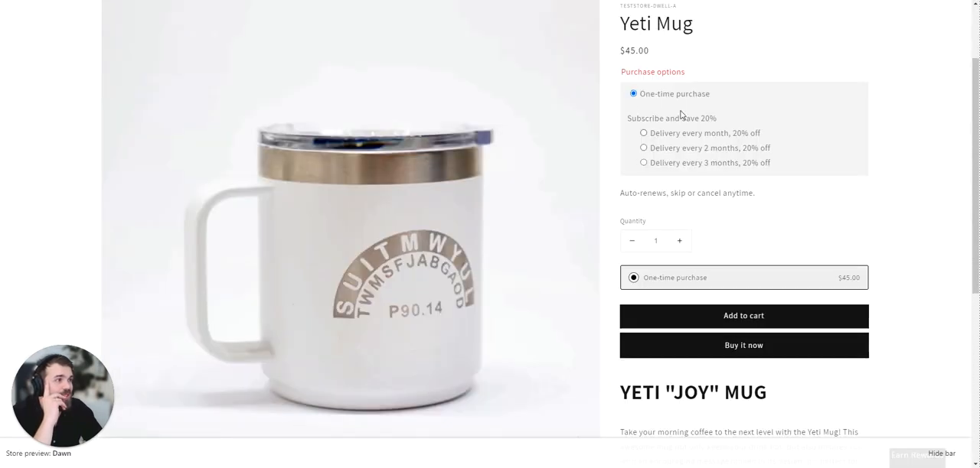
left_click_drag(628, 97, 734, 116)
left_click(735, 115)
Select the "Delivery every month, 20% off" option for the Yeti Mug and add it to the cart.
left_click(705, 132)
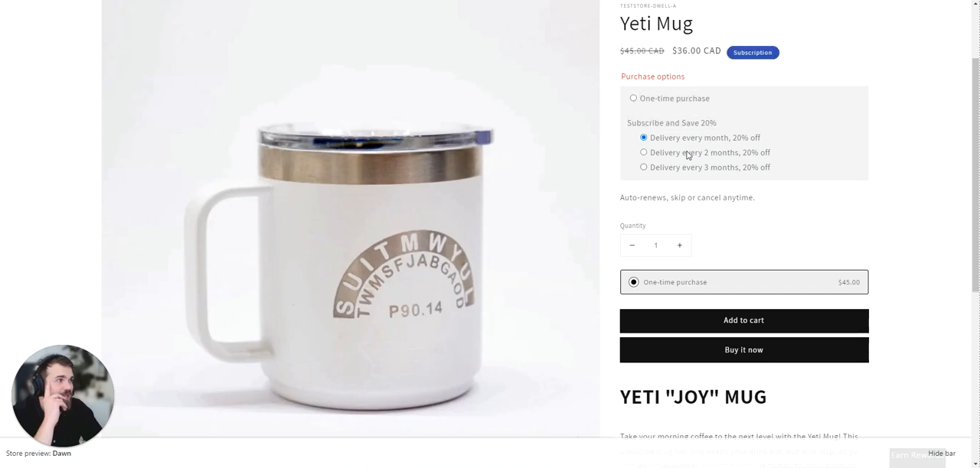
left_click(686, 155)
left_click(687, 141)
left_click(750, 334)
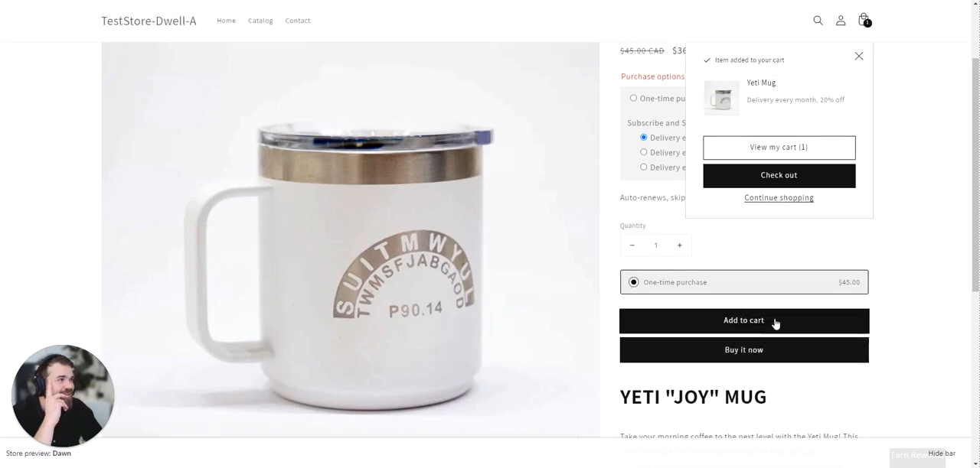
Check the Yeti Mug's subscription line in the cart notification and proceed to checkout.
left_click_drag(755, 100, 831, 100)
left_click(847, 107)
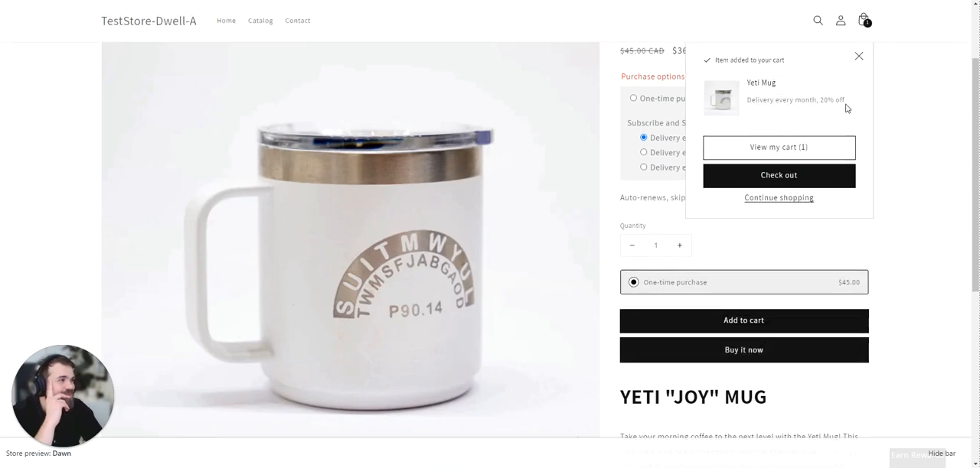
left_click(793, 178)
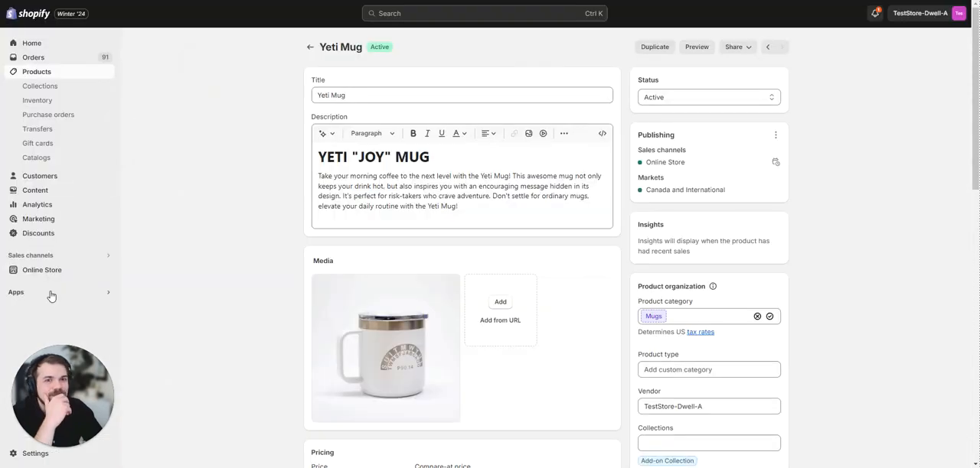
Reopen the Subscriptions app and go to the Customer accounts settings for letting buyers manage their subscriptions.
left_click(52, 296)
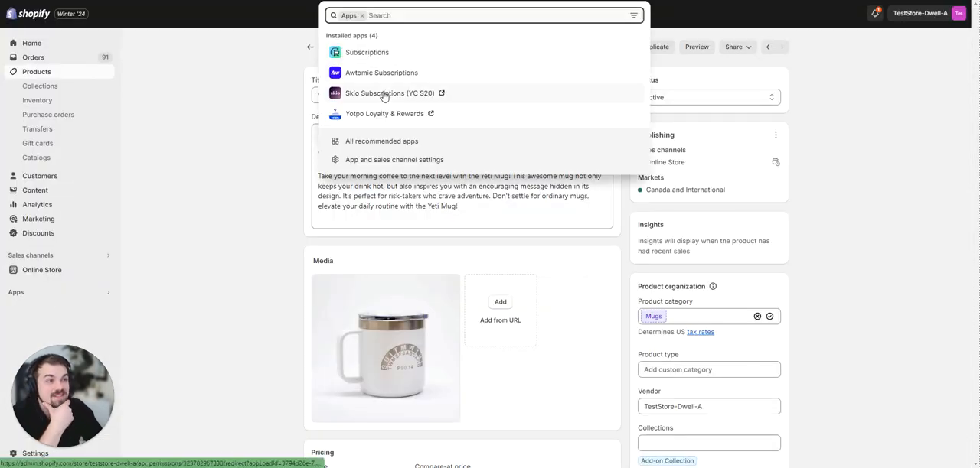
left_click(378, 61)
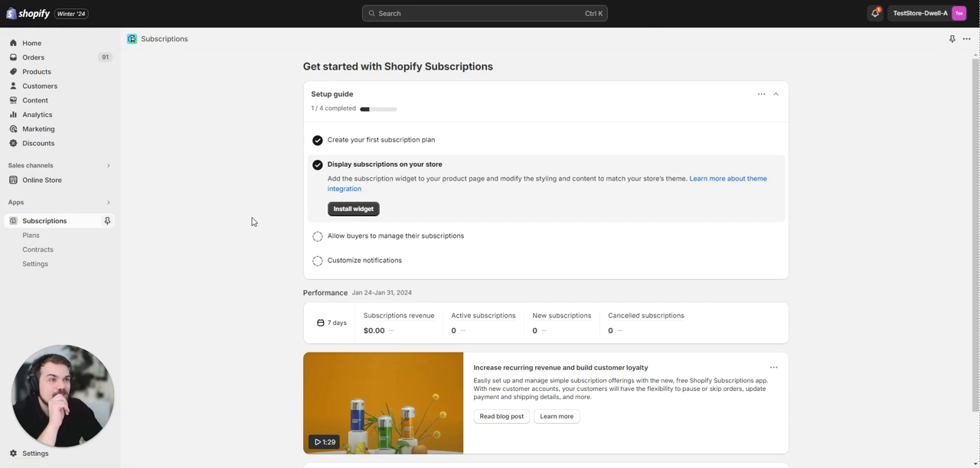
left_click(392, 245)
left_click(396, 234)
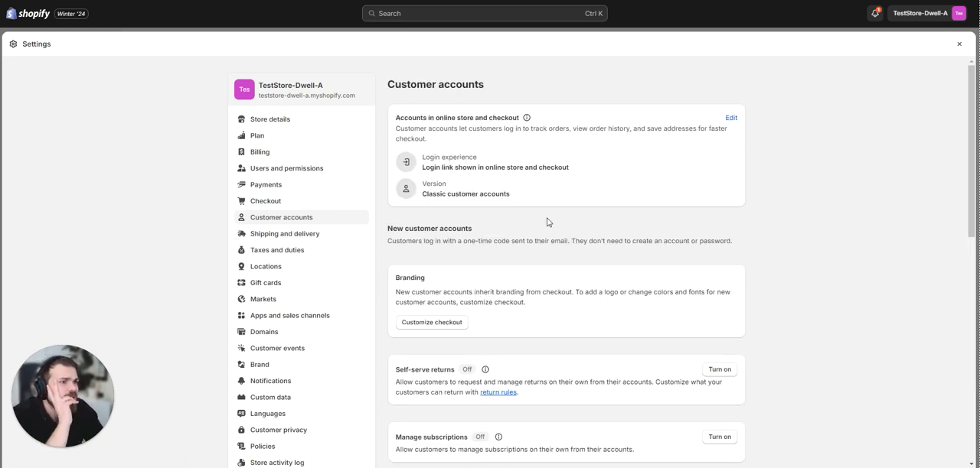
Turn on Manage subscriptions for new customer accounts and copy the Subscriptions page URL.
scroll(494, 229, "down", 3)
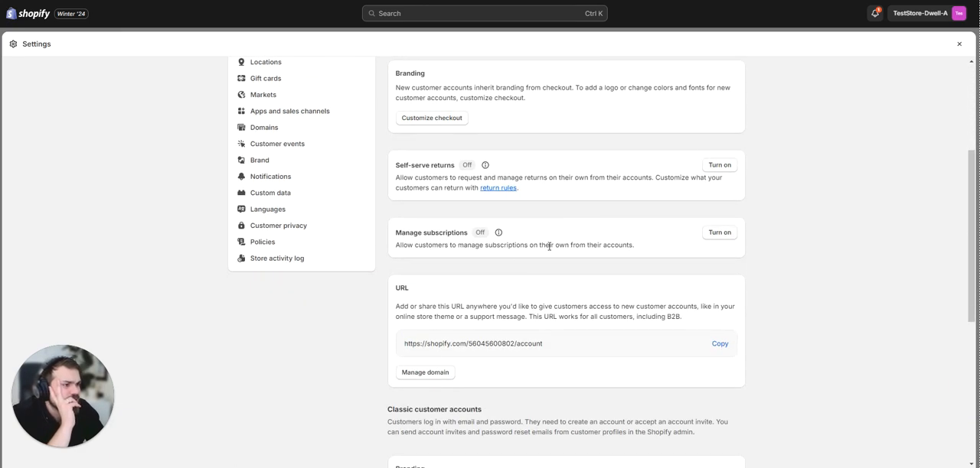
left_click(718, 234)
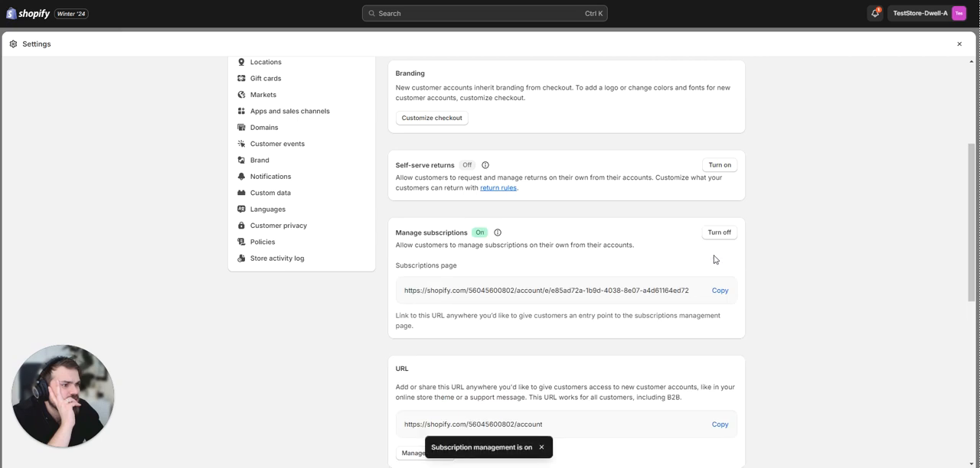
double_click(561, 290)
left_click(712, 294)
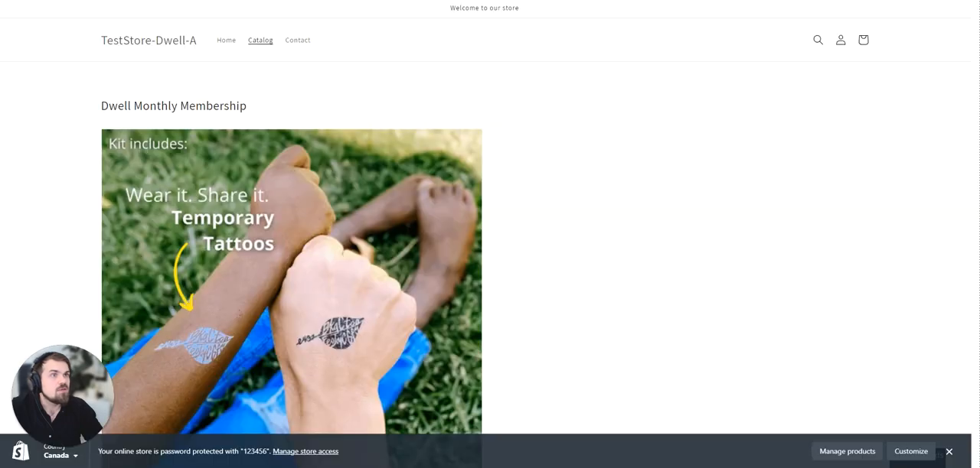
Open the copied Subscriptions page URL in the storefront's browser tab and sign in with the suggested Shop account.
key("ctrl+l")
key("ctrl+v")
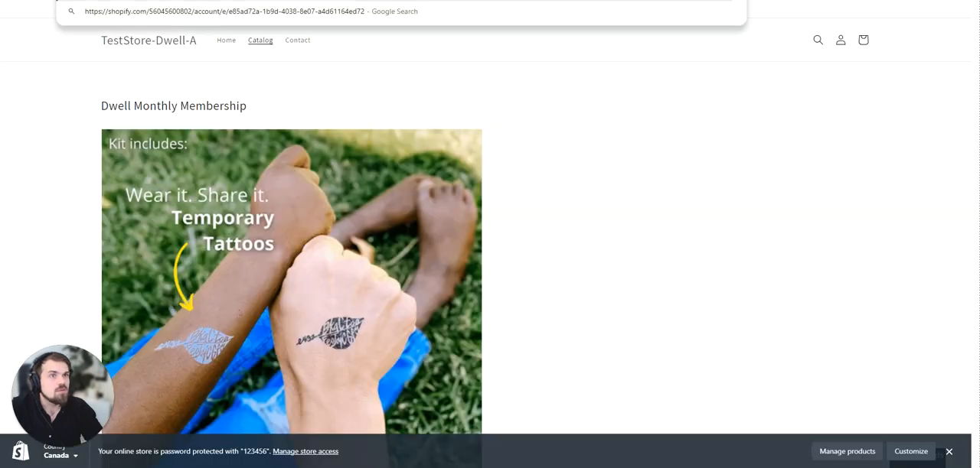
key("Return")
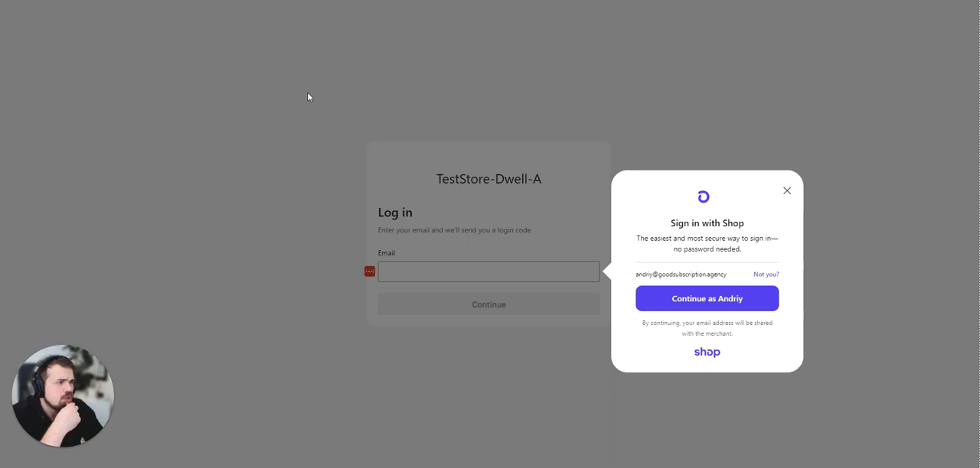
left_click(751, 301)
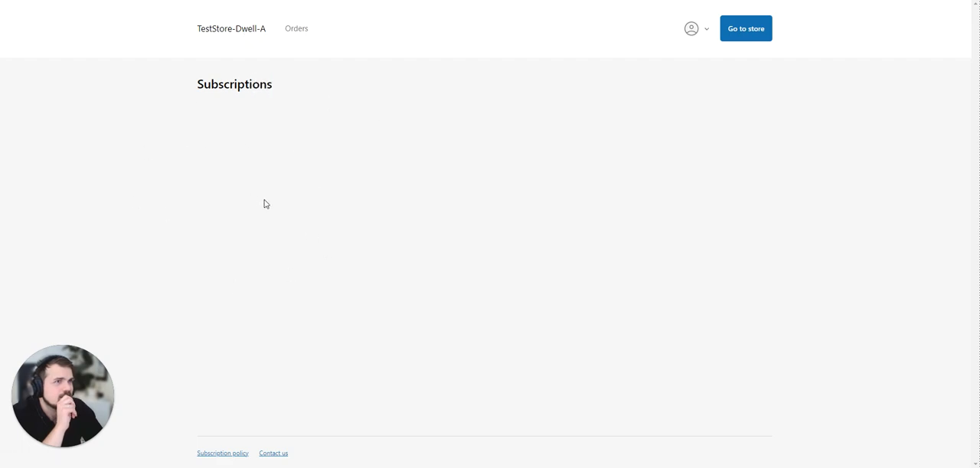
left_click(723, 37)
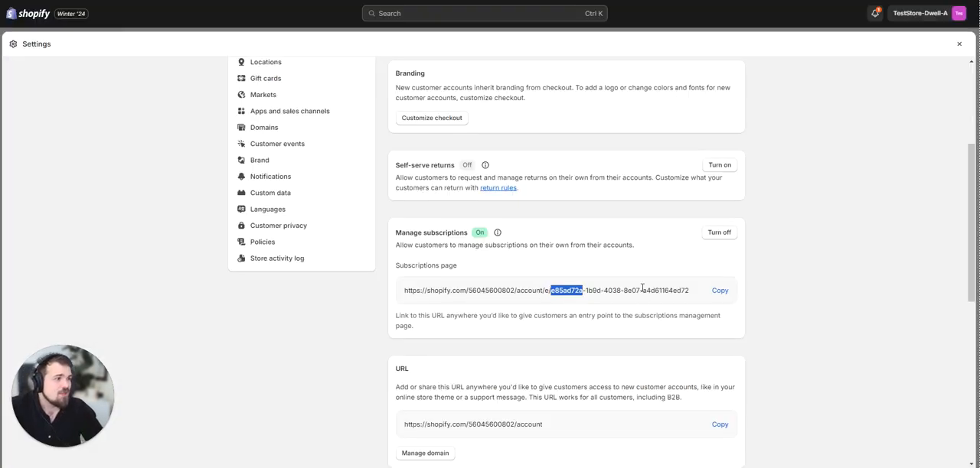
Copy the Subscriptions page URL again and open the customer account login page on the storefront.
left_click(720, 291)
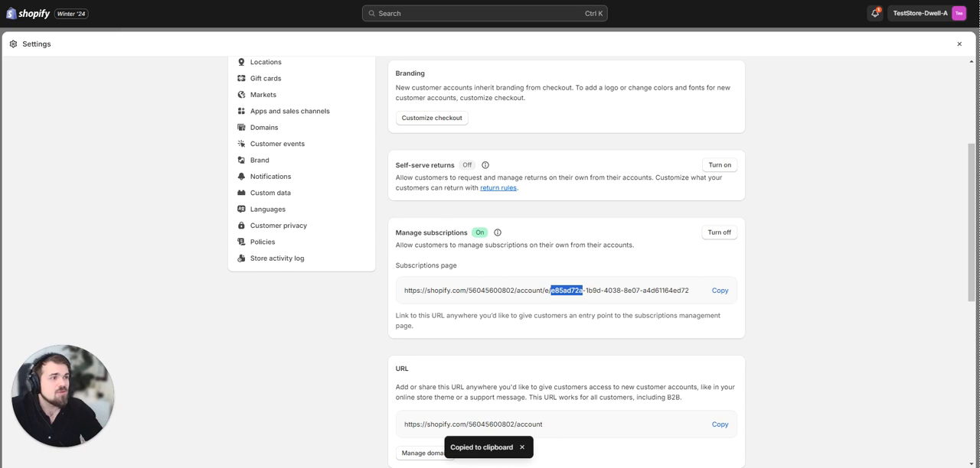
left_click(321, 1)
scroll(704, 88, "up", 2)
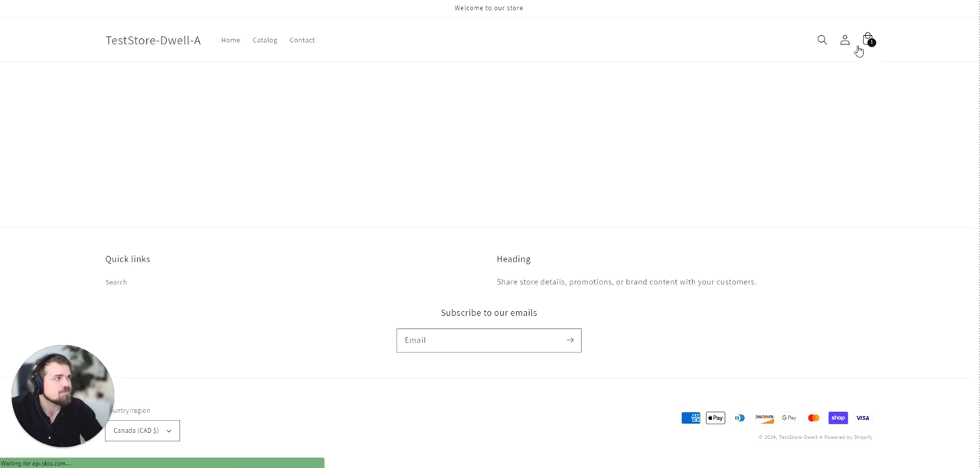
left_click(848, 49)
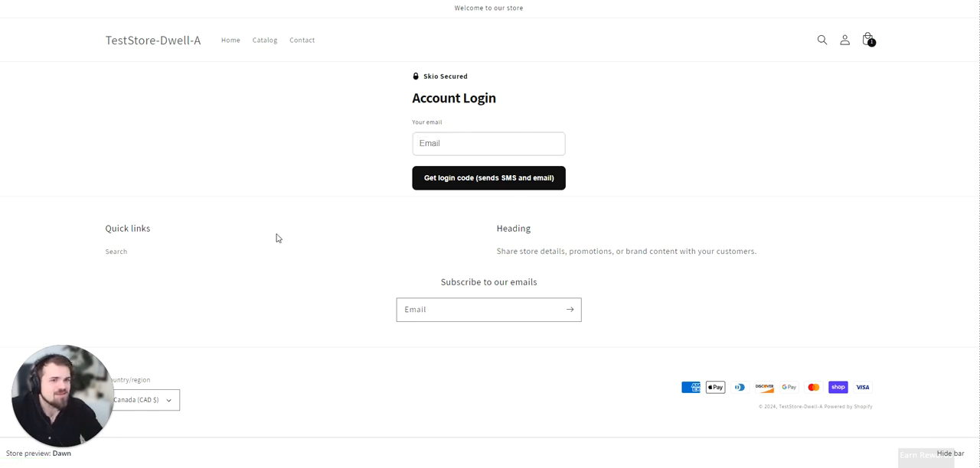
mouse_move(61, 398)
left_mouse_down()
mouse_move(310, 402)
mouse_move(60, 394)
left_mouse_up()
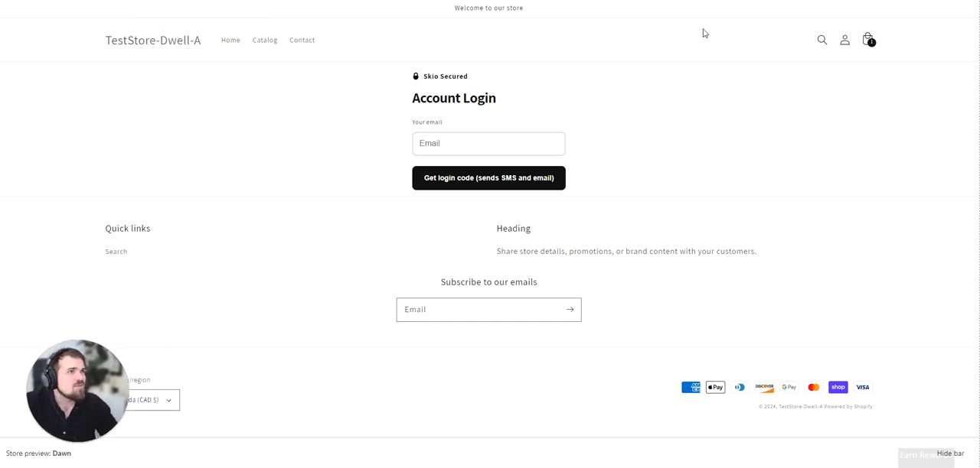
Look through the storefront's home page from header to footer and return to the account login page.
left_click(168, 44)
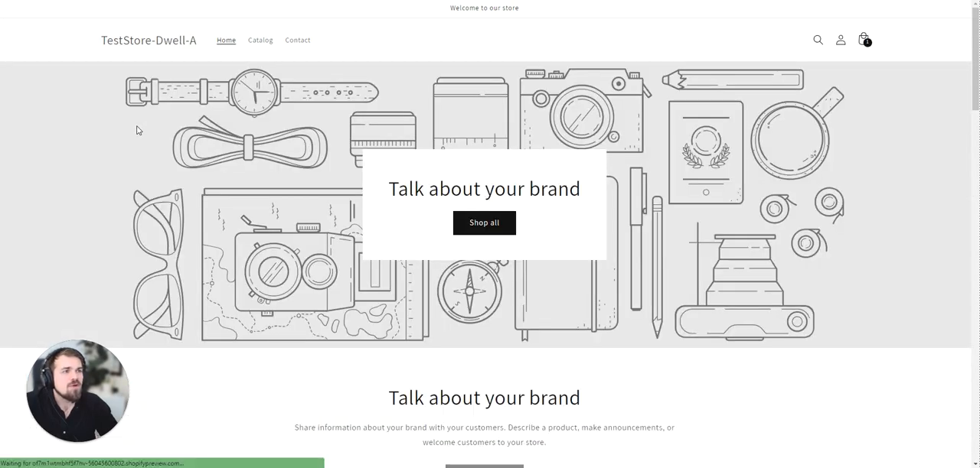
scroll(309, 183, "down", 15)
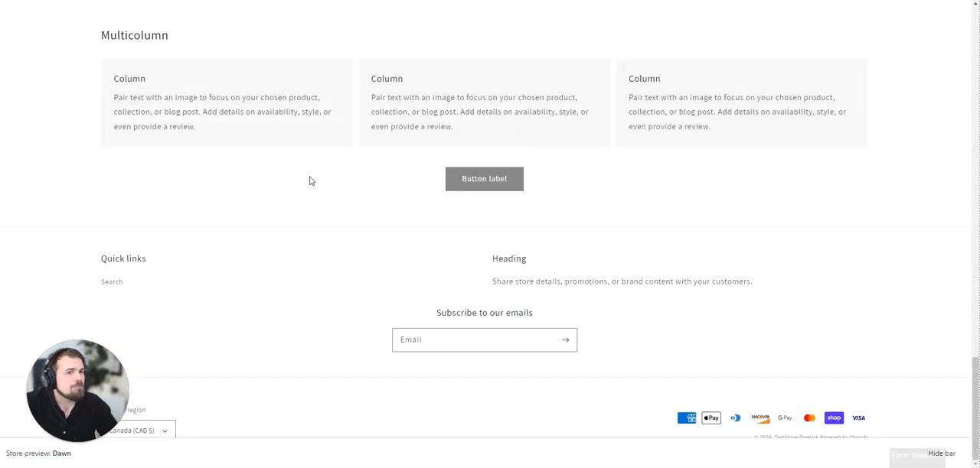
scroll(309, 179, "up", 10)
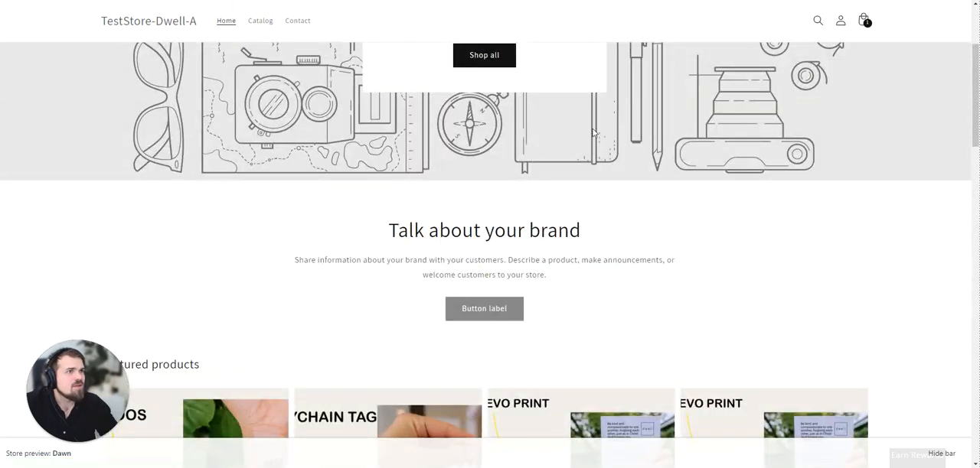
key("alt+Left")
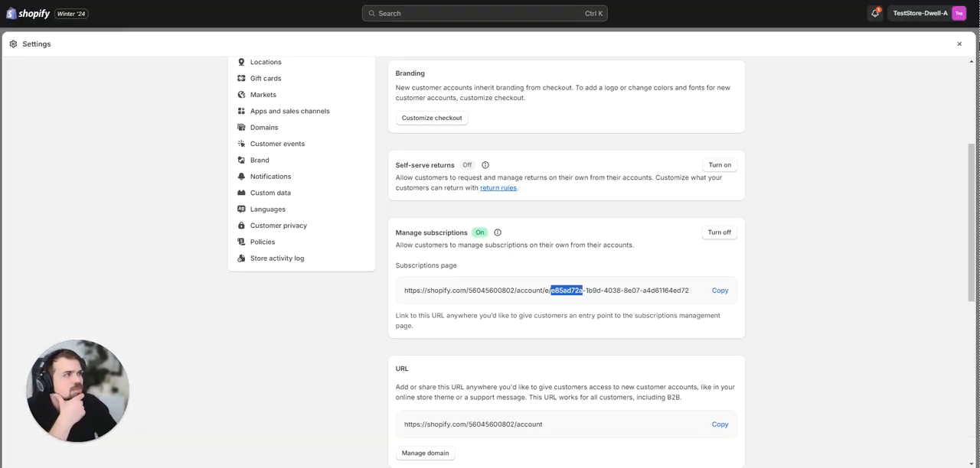
Close the Customer accounts settings and mark "Allow buyers to manage their subscriptions" as done in the setup guide.
scroll(300, 234, "up", 3)
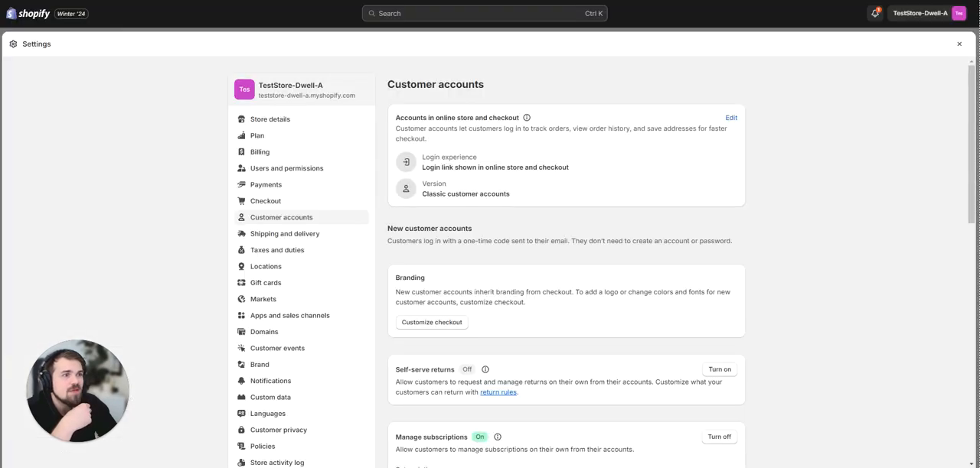
left_click(960, 43)
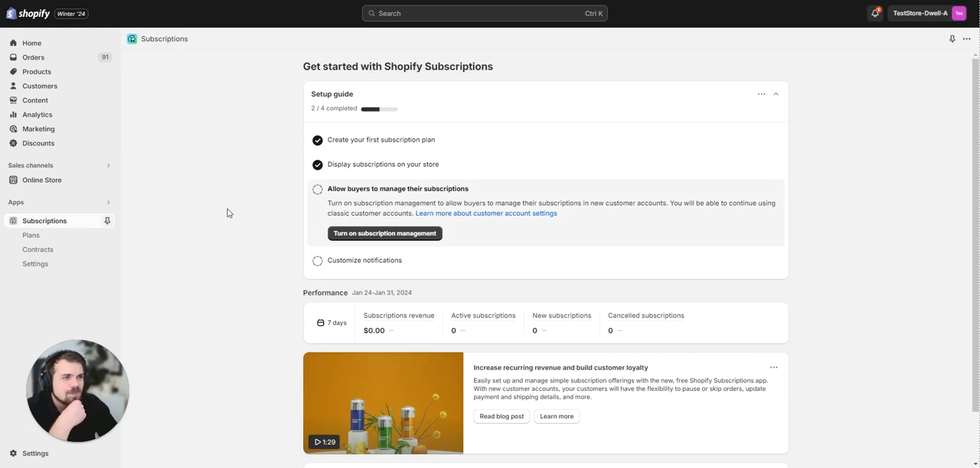
left_click(316, 190)
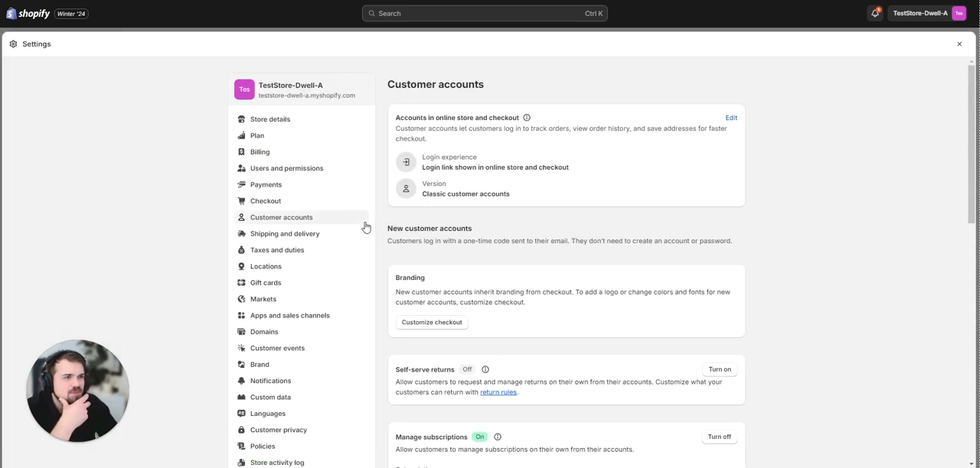
Review the Manage subscriptions and URL sections of Customer accounts, check the domain management page, and return to the Subscriptions app.
scroll(363, 226, "down", 3)
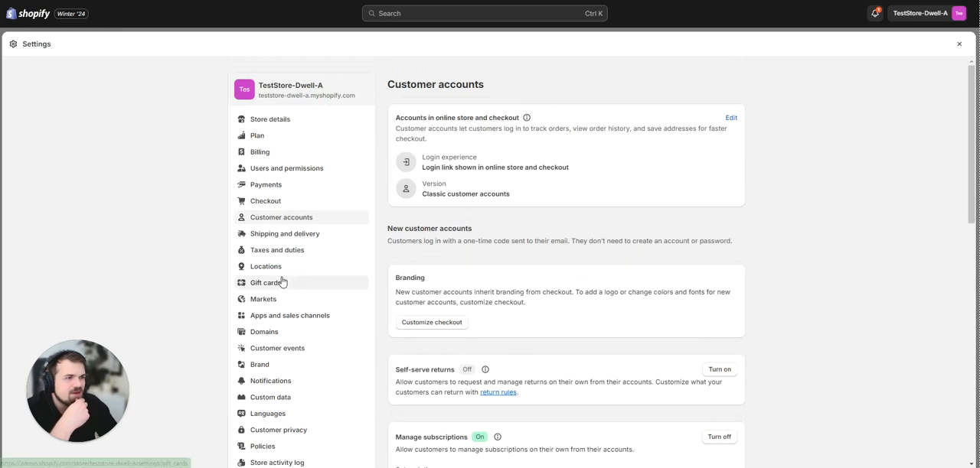
scroll(400, 266, "down", 2)
scroll(401, 265, "down", 1)
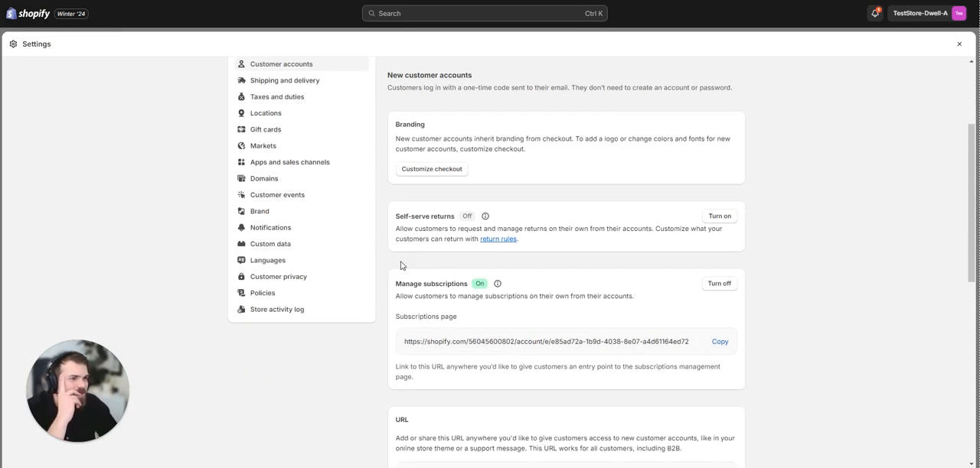
scroll(400, 265, "down", 2)
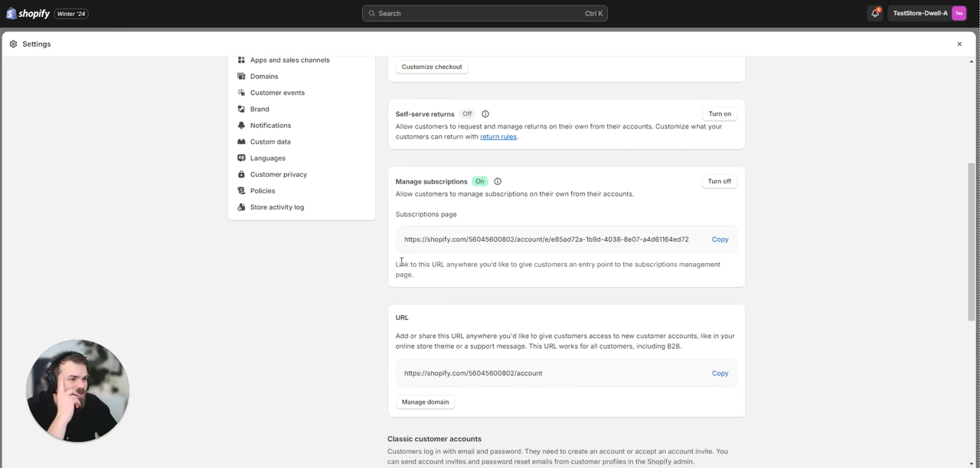
scroll(401, 261, "down", 2)
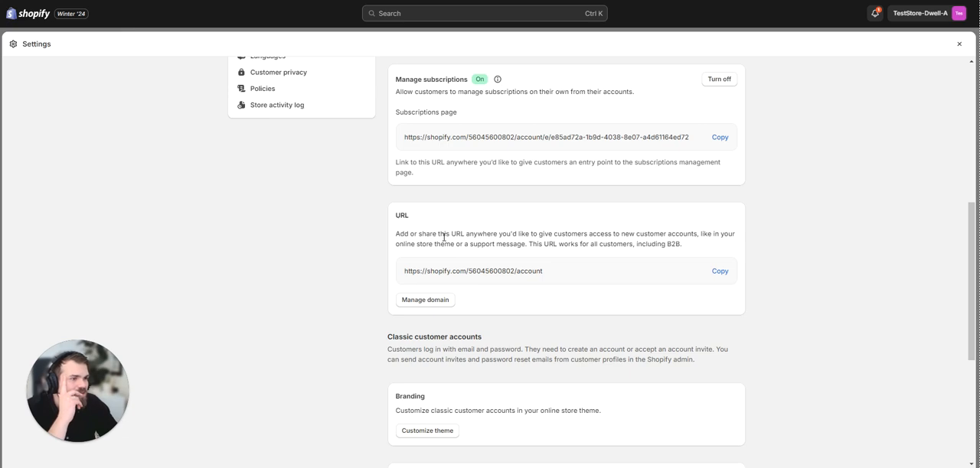
left_click(437, 302)
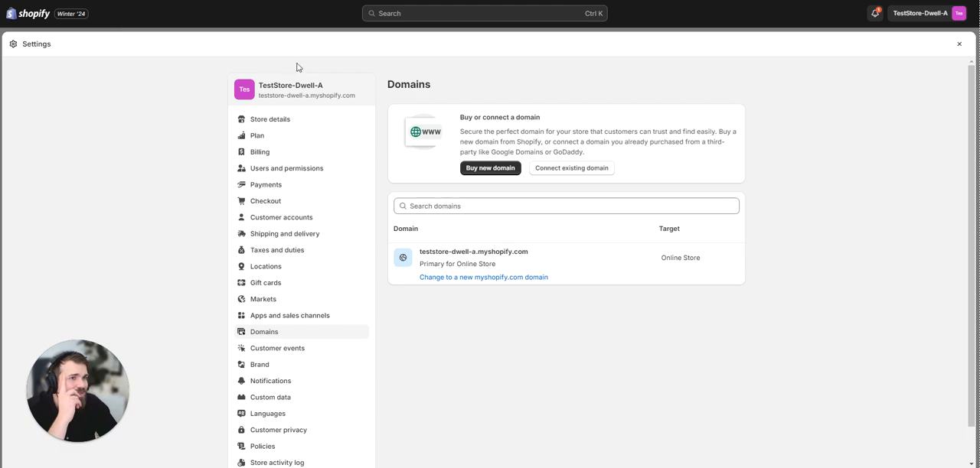
left_click(959, 44)
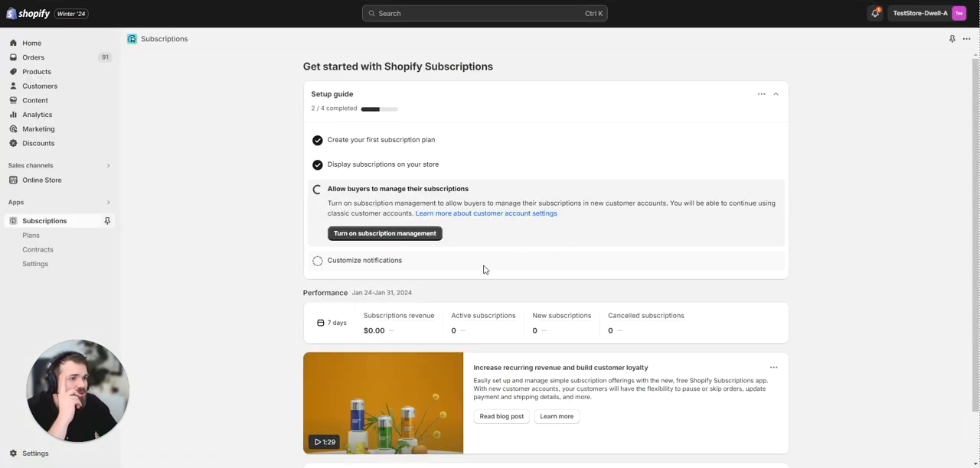
Expand "Customize notifications" in the setup guide and go to the store's Customer notifications settings.
scroll(484, 269, "down", 1)
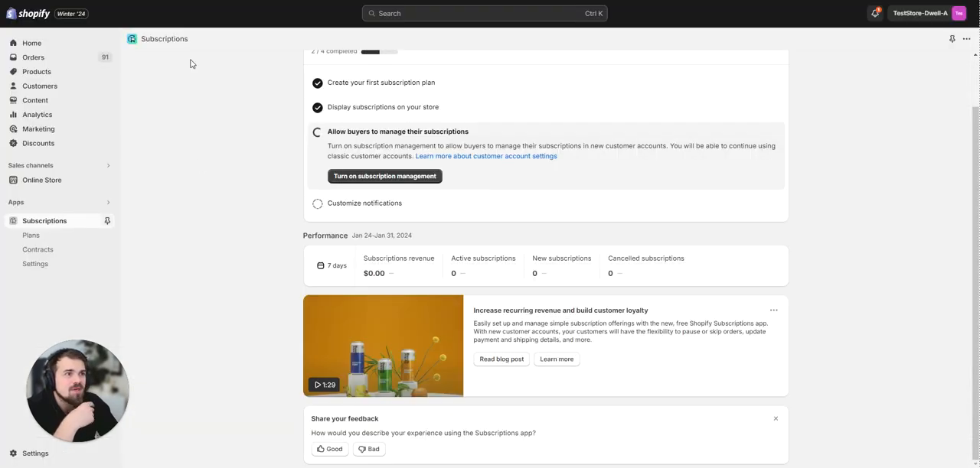
left_click(357, 204)
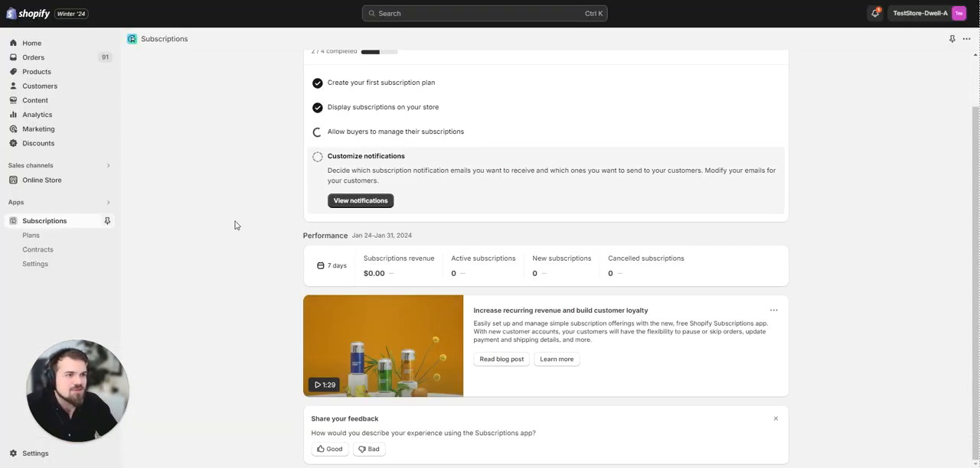
left_click(389, 200)
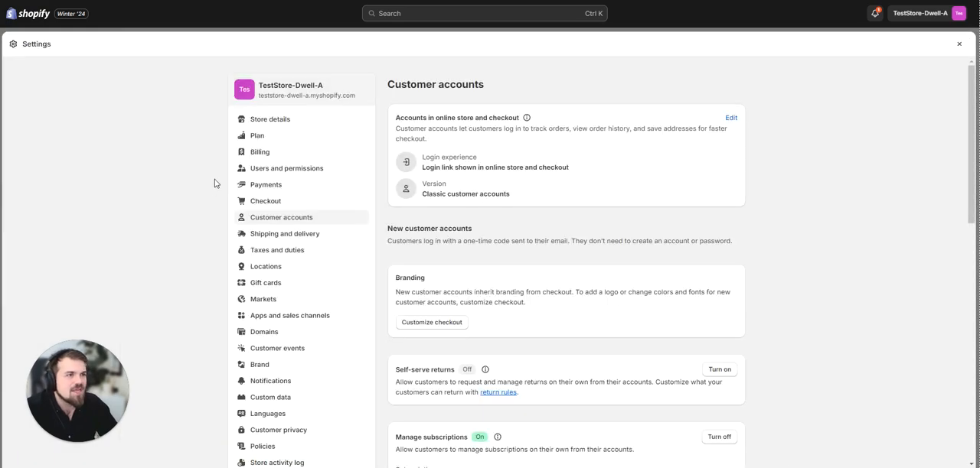
scroll(503, 256, "down", 2)
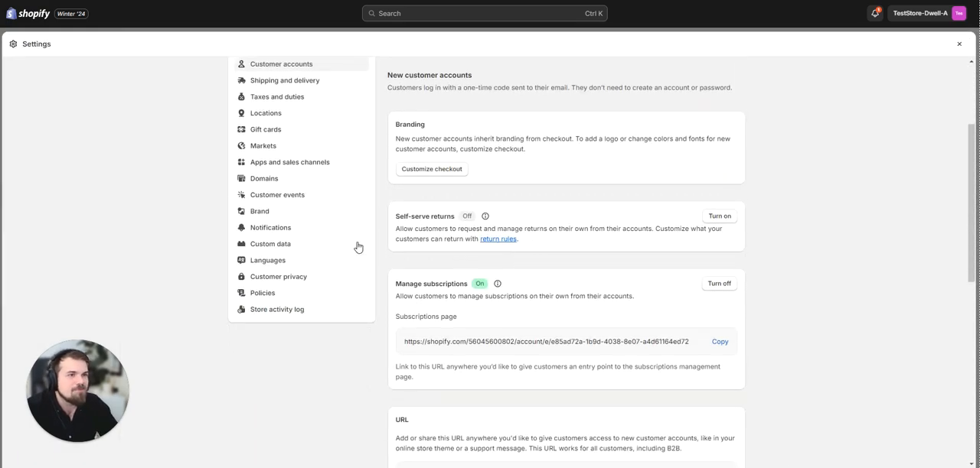
left_click(295, 228)
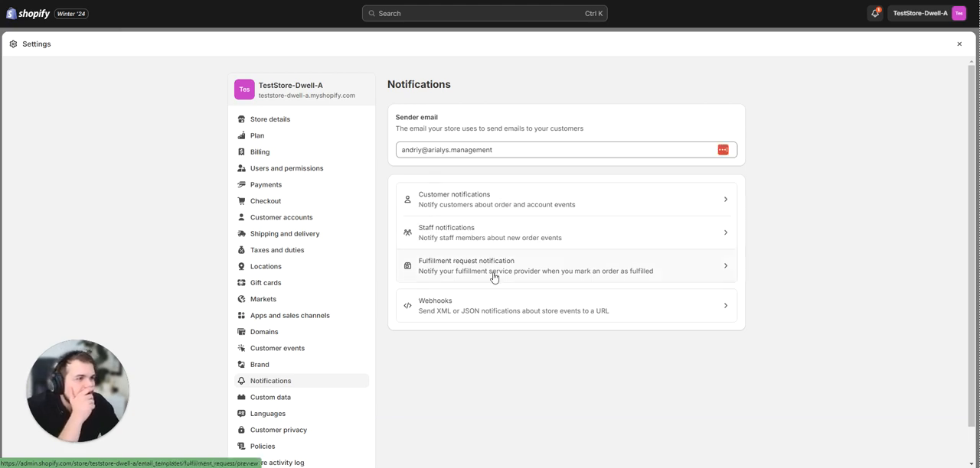
left_click(507, 200)
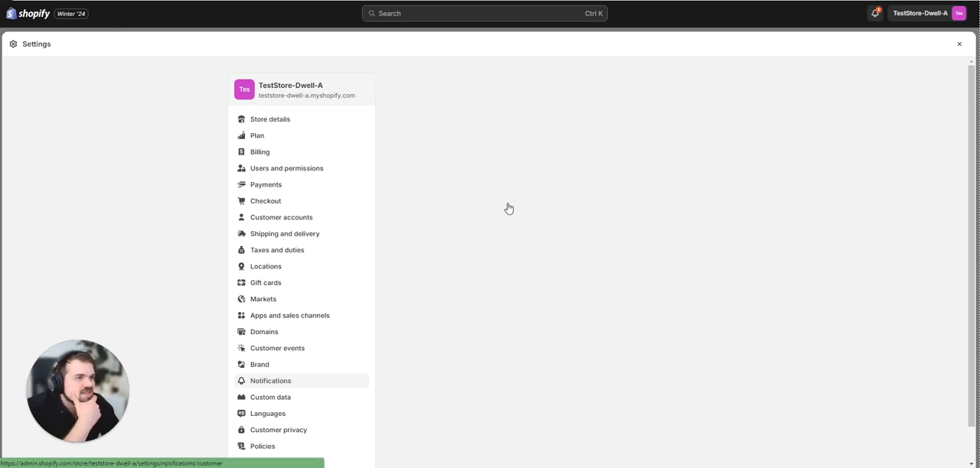
Find the Subscriptions group among the customer notifications and open the "New subscription order" email preview.
scroll(799, 281, "down", 4)
scroll(799, 281, "down", 7)
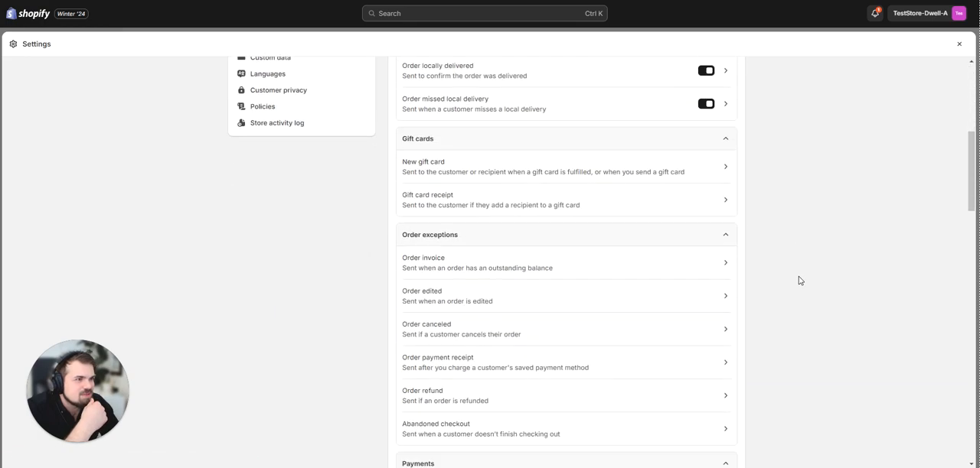
scroll(799, 281, "down", 7)
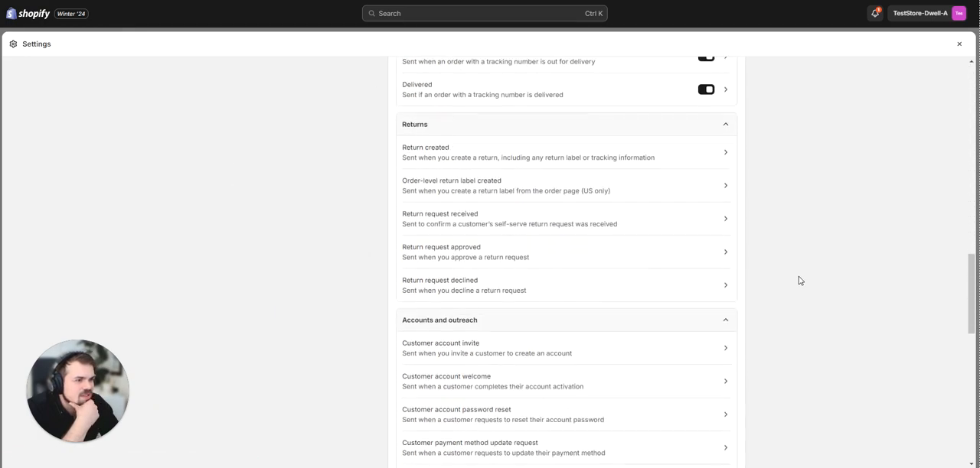
scroll(799, 281, "down", 2)
scroll(799, 281, "down", 2)
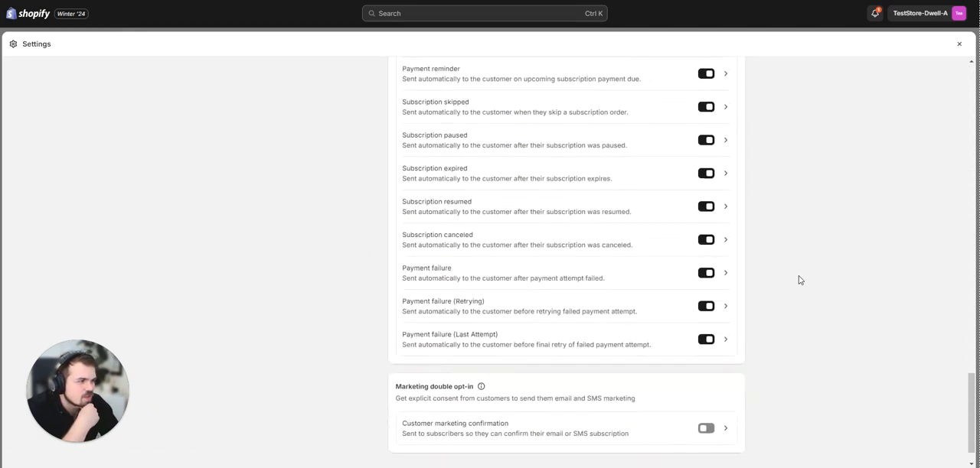
scroll(799, 279, "up", 3)
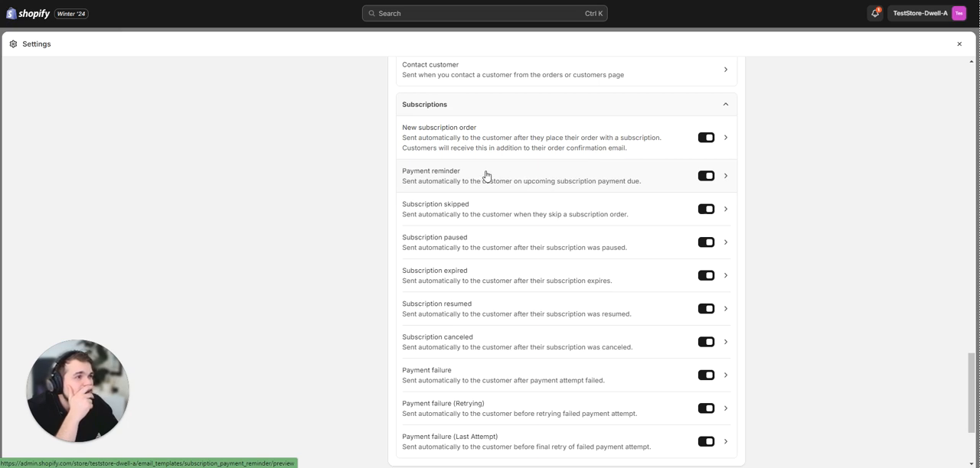
left_click(468, 136)
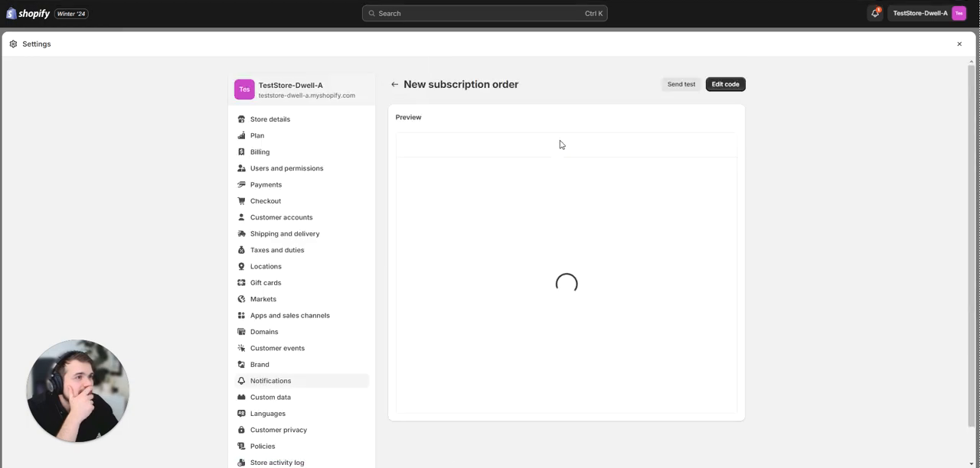
Review the "New subscription order" email preview and return to the Subscriptions group of customer notifications.
scroll(604, 350, "down", 4)
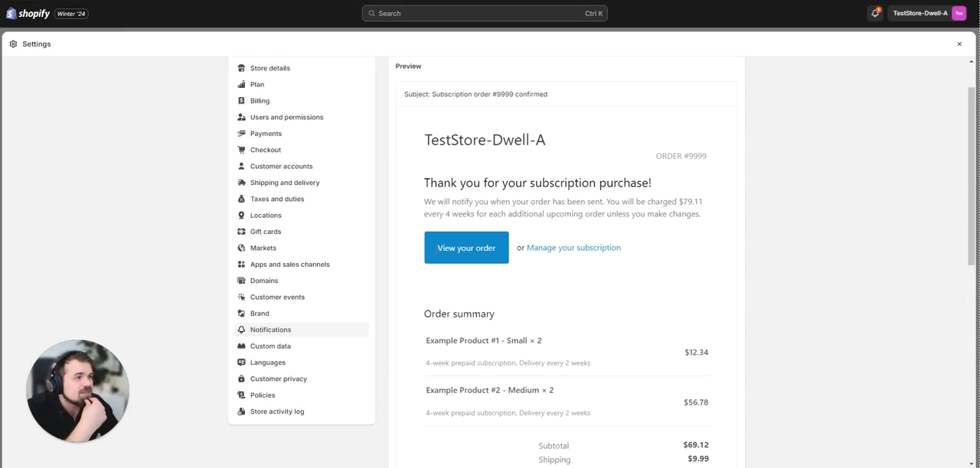
scroll(459, 252, "up", 5)
left_click(394, 83)
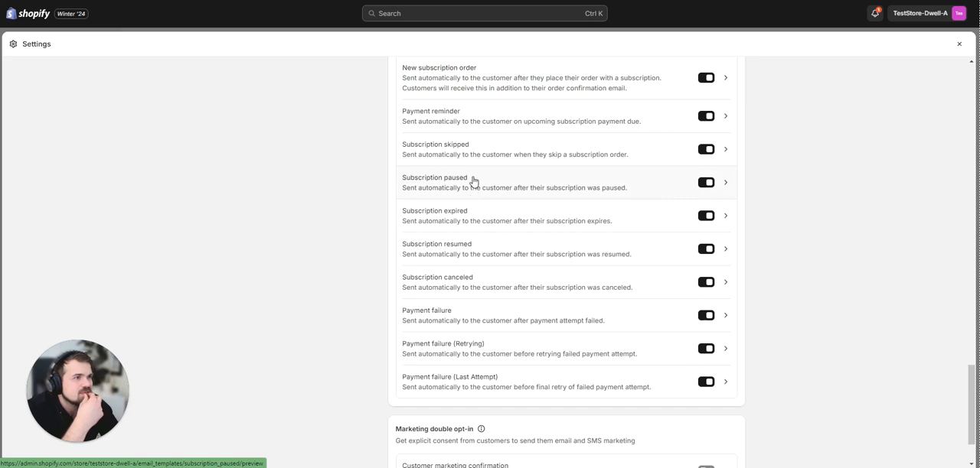
scroll(471, 135, "up", 1)
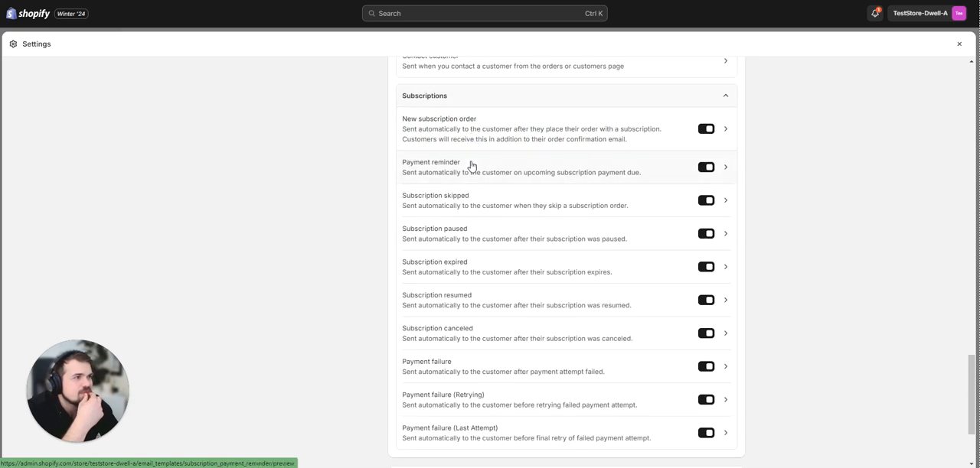
Open the "Payment reminder" notification and review its email preview from the charge notice to the customer information.
left_click(471, 167)
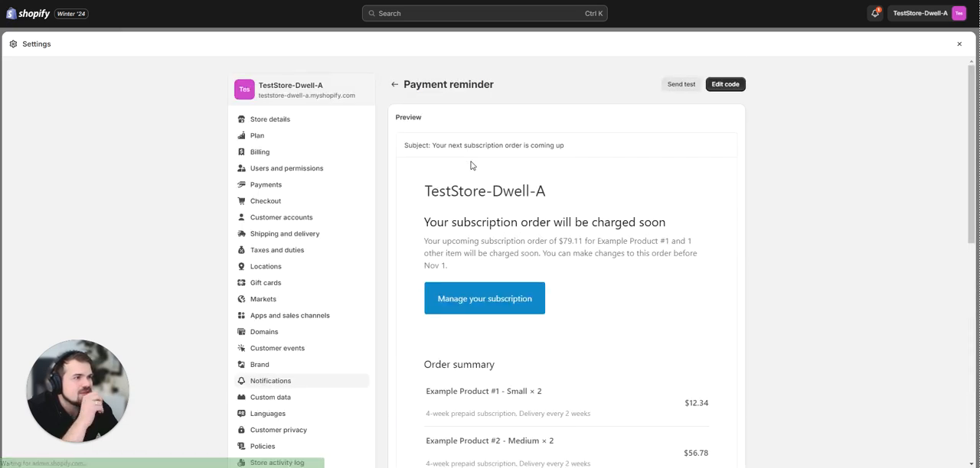
scroll(477, 247, "down", 4)
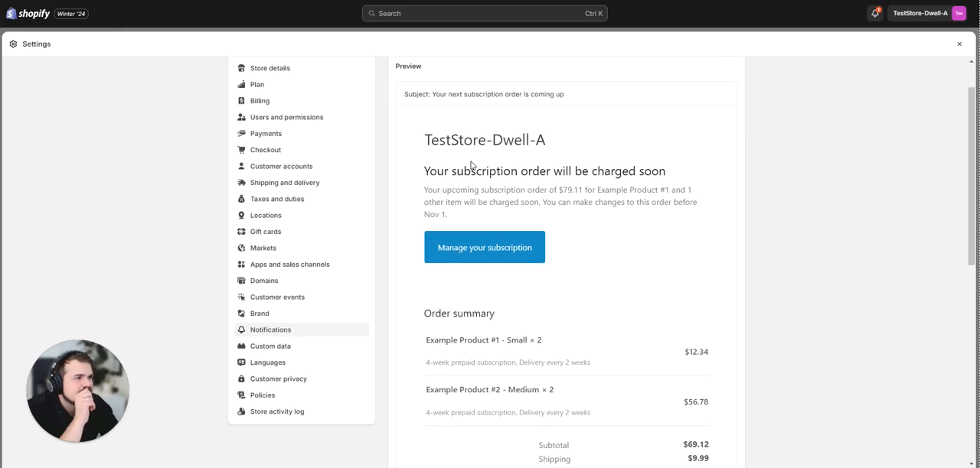
scroll(477, 247, "down", 2)
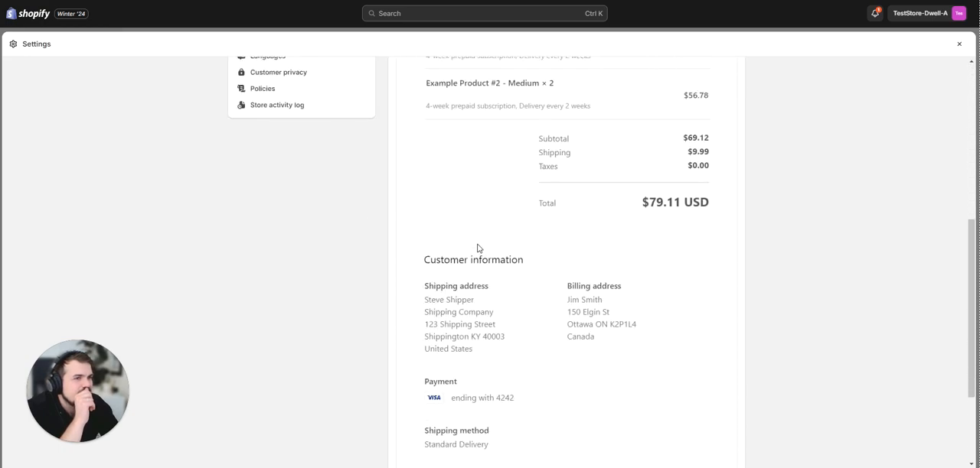
scroll(477, 247, "up", 6)
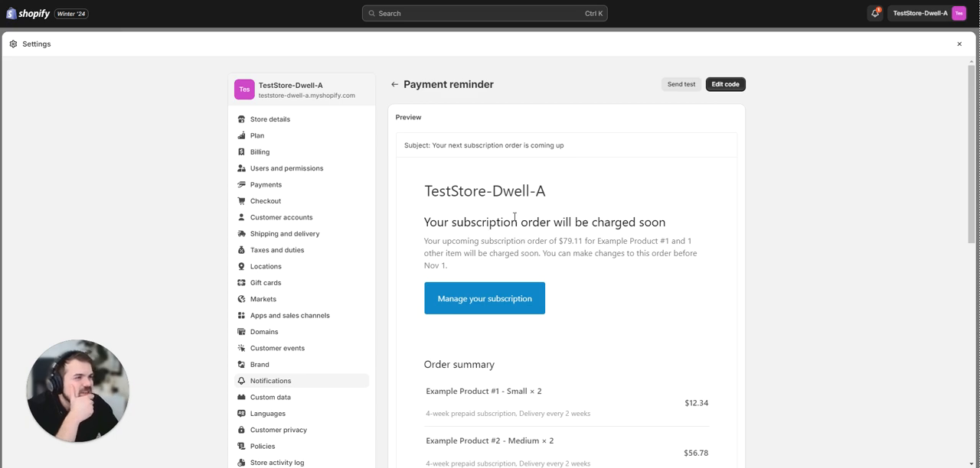
scroll(558, 296, "down", 2)
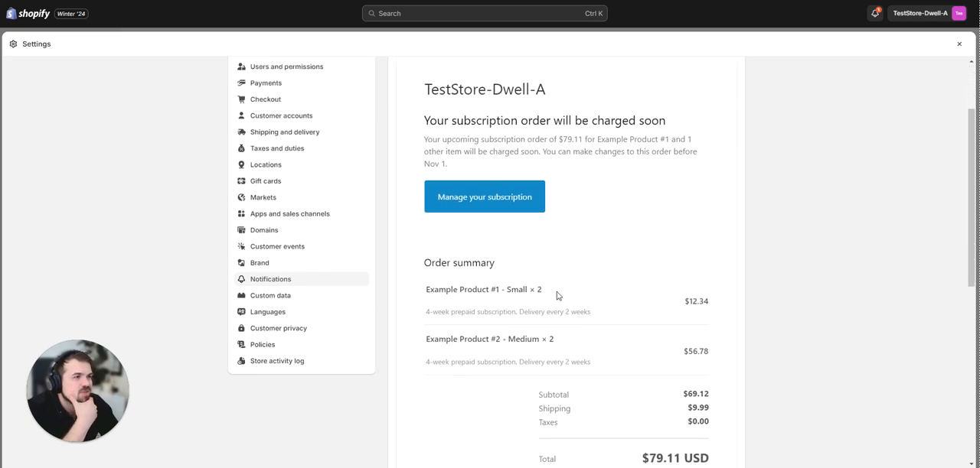
scroll(499, 185, "up", 4)
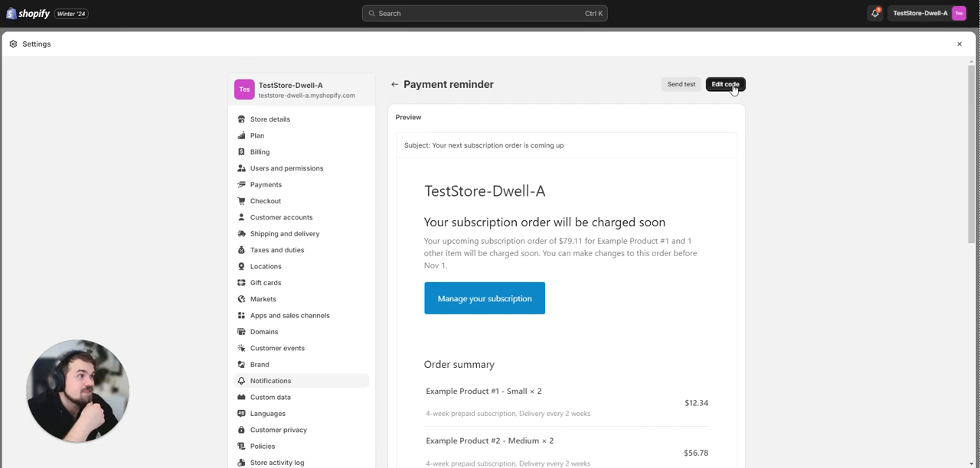
Open the code of the Payment reminder email and examine the "Manage your subscription" link in its HTML body.
left_click(735, 84)
scroll(560, 236, "down", 3)
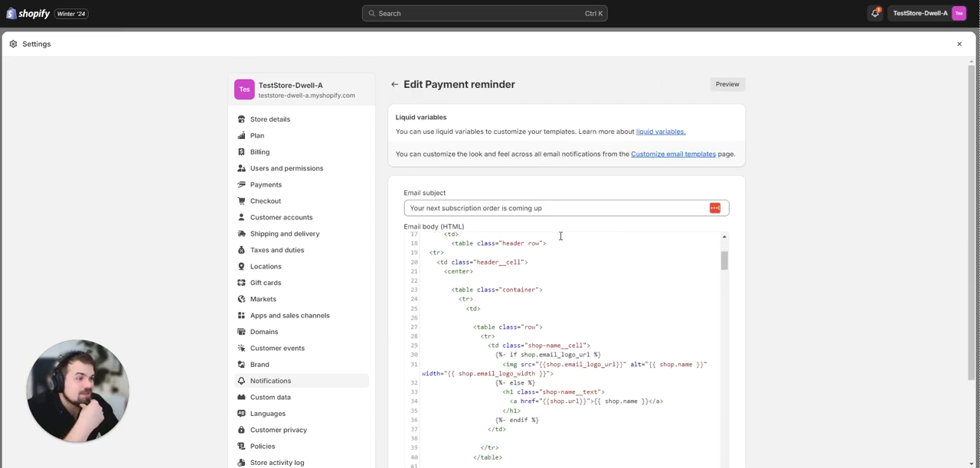
scroll(568, 301, "down", 8)
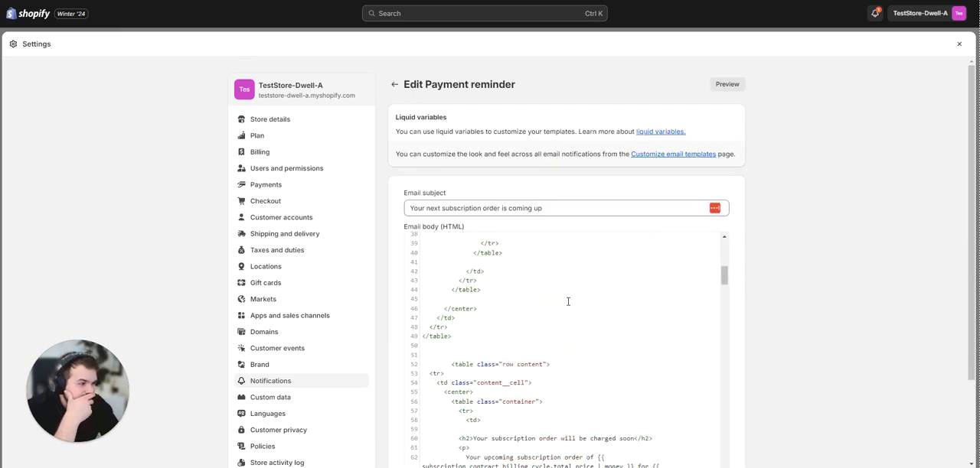
scroll(568, 304, "down", 1)
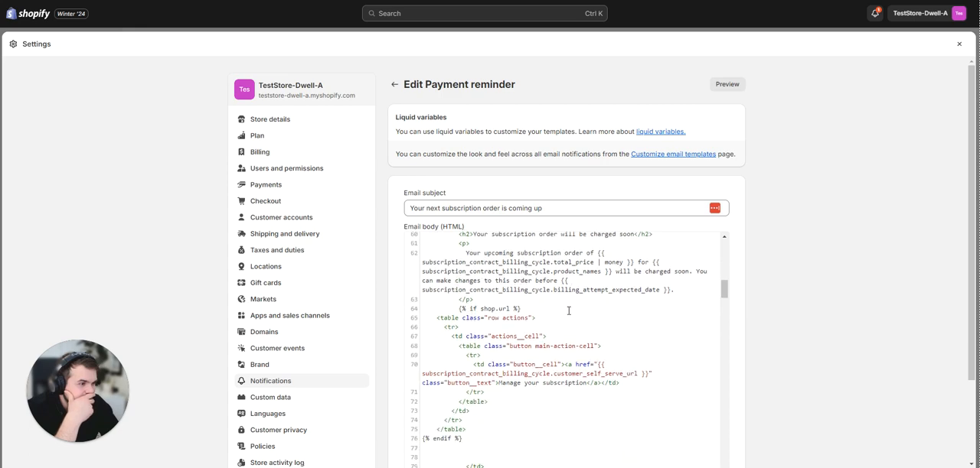
scroll(568, 309, "down", 2)
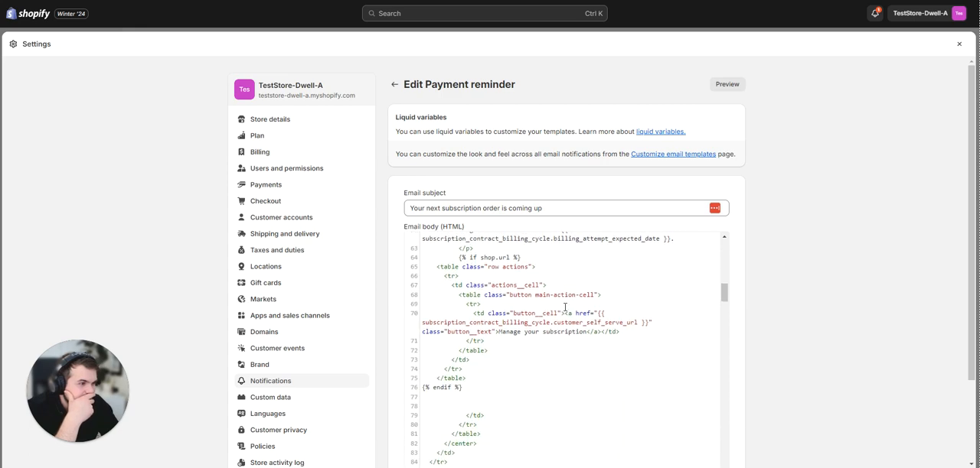
left_click_drag(636, 323, 431, 323)
left_click(590, 315)
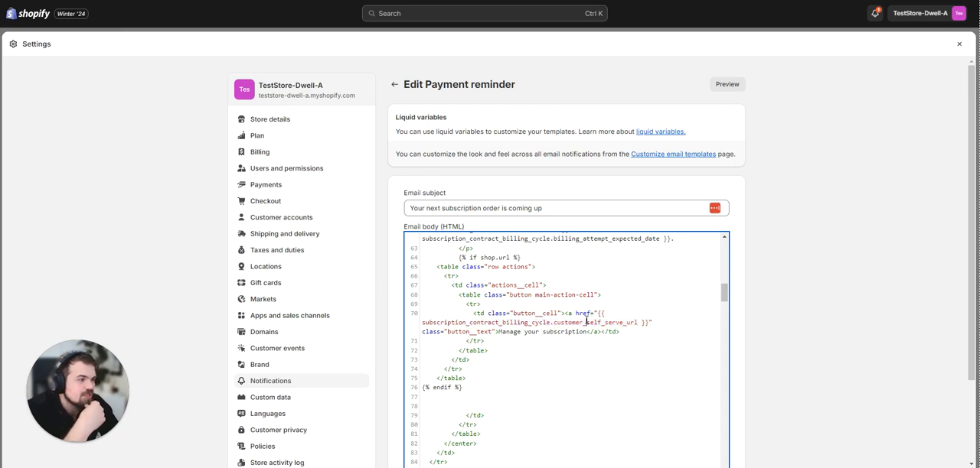
left_click(794, 229)
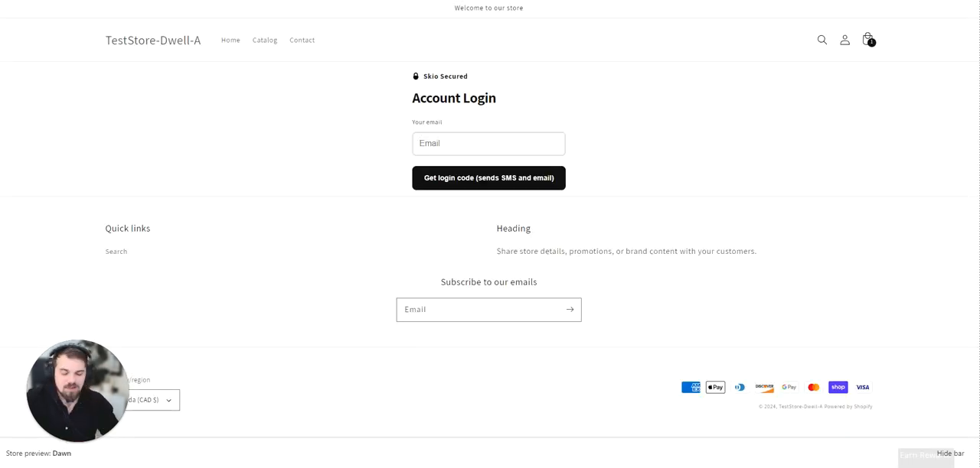
Open the copied customer account URL in the storefront tab and return to the Payment reminder code.
key("ctrl+v")
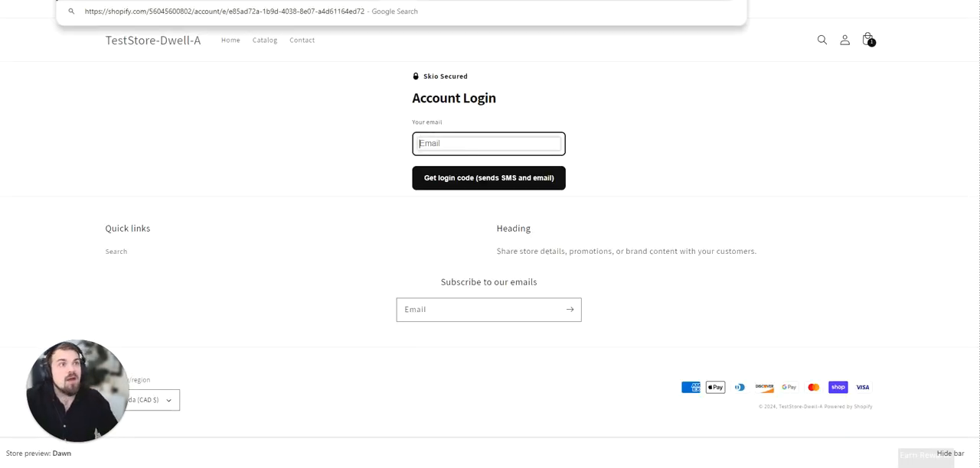
key("Return")
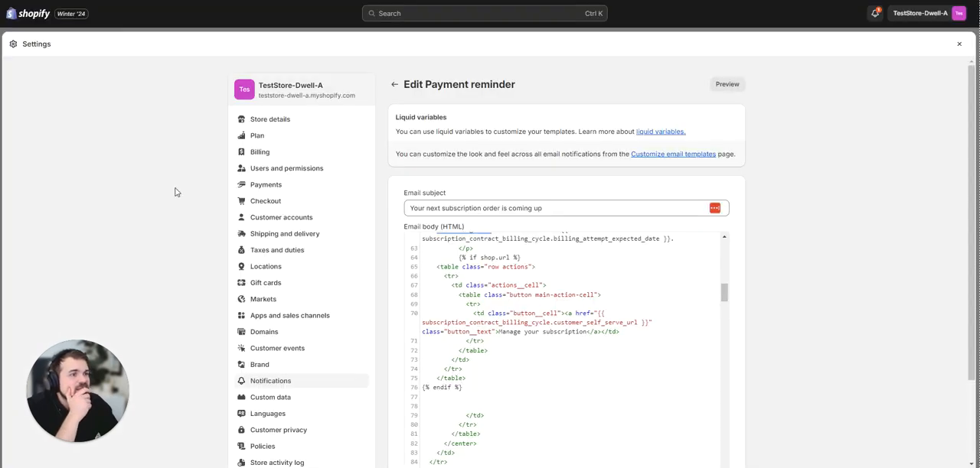
scroll(176, 192, "down", 3)
scroll(174, 188, "up", 3)
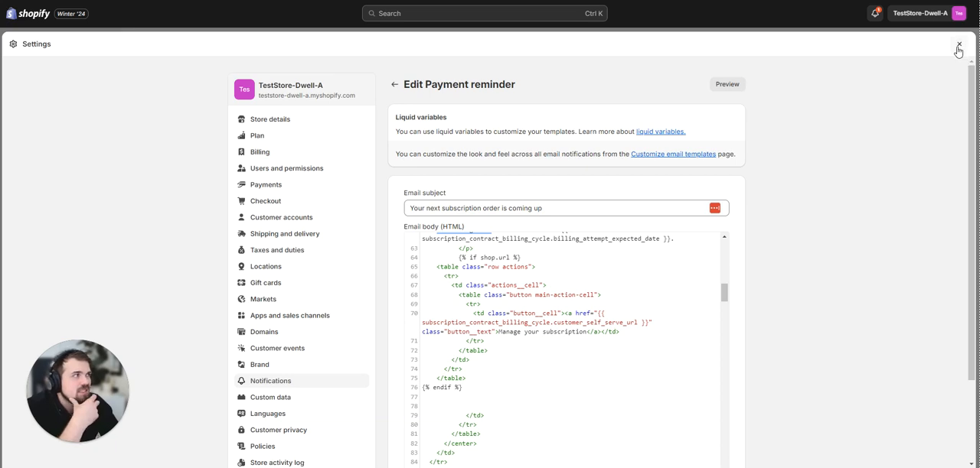
Close the notification settings and return to the setup guide of the Subscriptions app.
mouse_move(70, 360)
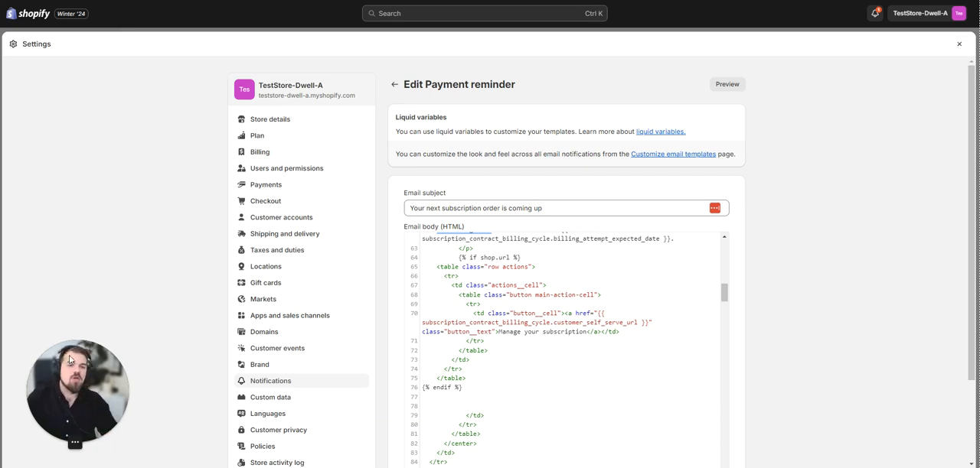
left_click(959, 44)
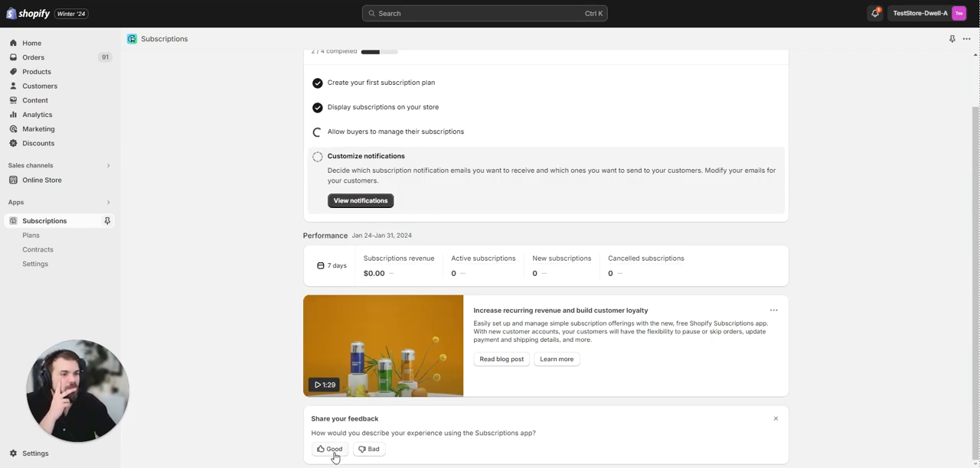
scroll(252, 284, "up", 2)
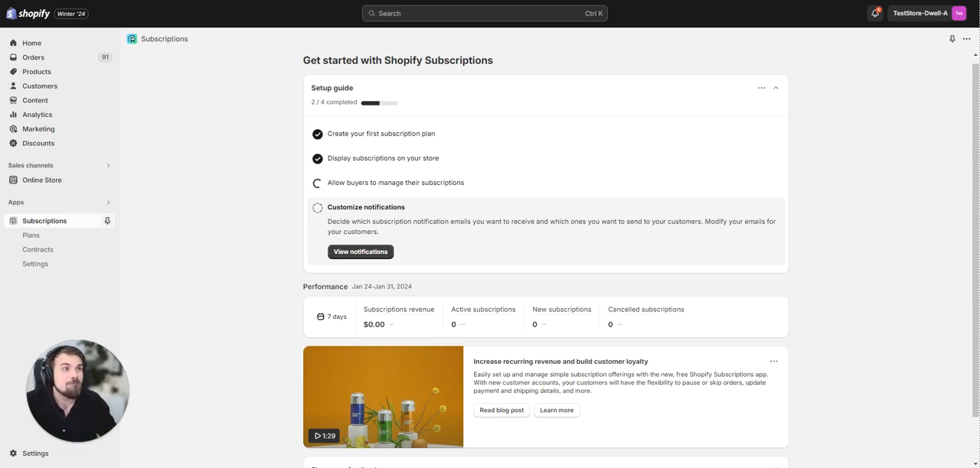
Switch to the Shopify App Store page and search the store for "Subscriptions".
key("ctrl+t")
key("ctrl+w")
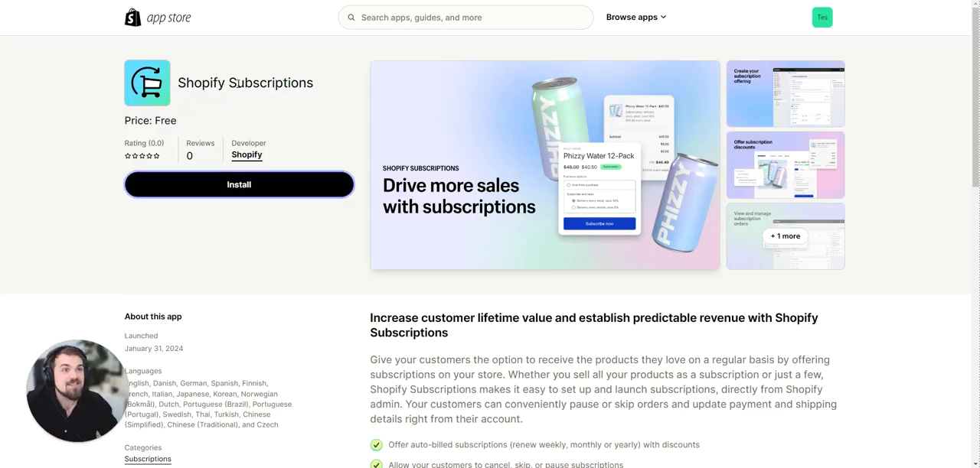
left_click_drag(236, 83, 327, 82)
key("ctrl+c")
left_click(382, 17)
key("ctrl+v")
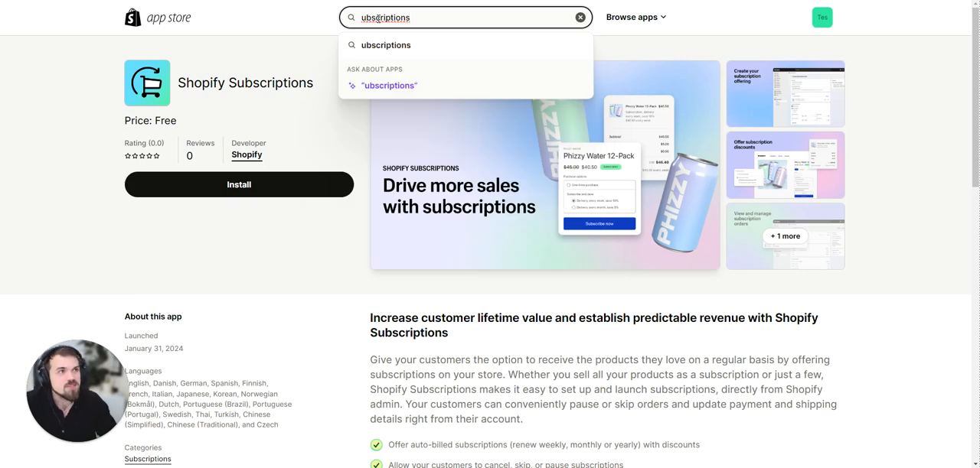
type("S")
key("Return")
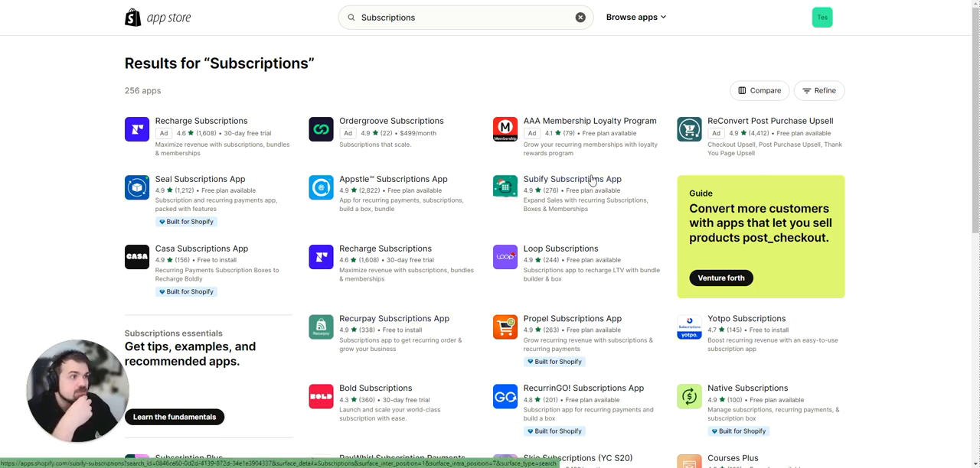
Open the Subify Subscriptions App listing and examine the Essential plan's transaction fee in its Pricing section.
left_click(568, 197)
scroll(343, 231, "down", 5)
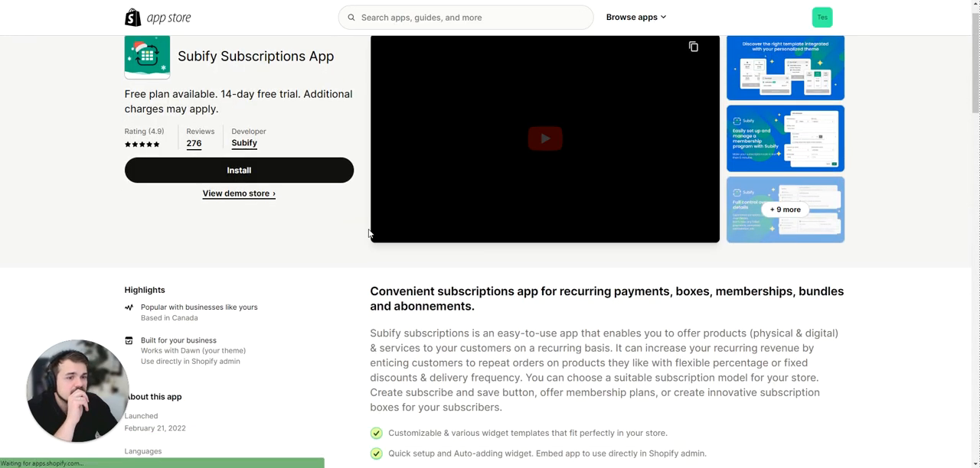
scroll(343, 231, "down", 2)
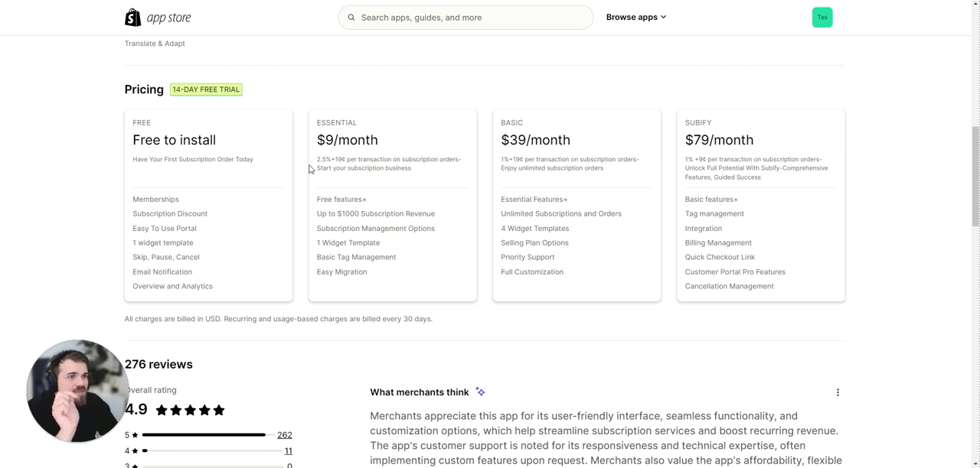
left_click_drag(315, 161, 344, 160)
left_click(344, 160)
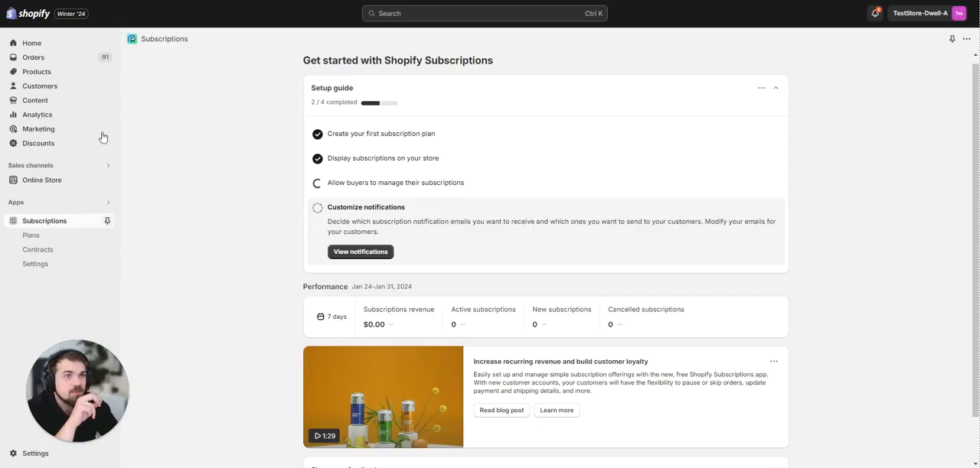
Look through the open store pages and open the Yeti Mug from the admin product list.
left_click(102, 181)
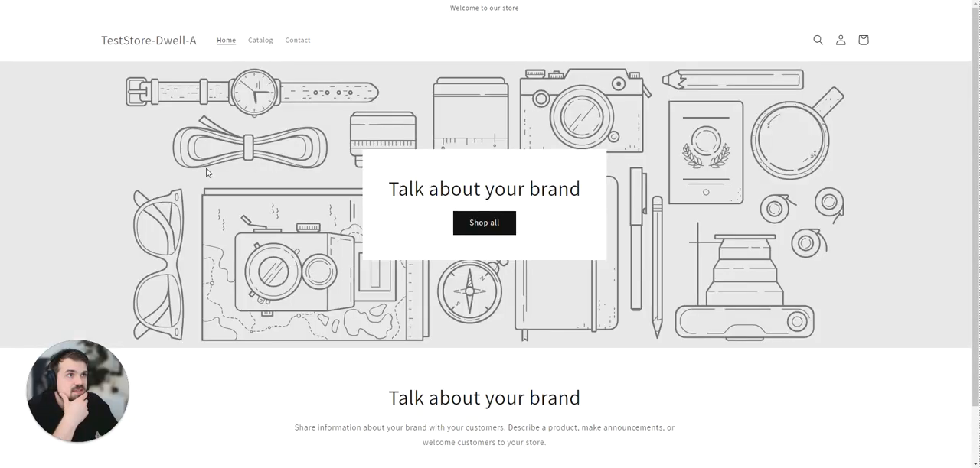
left_click(306, 1)
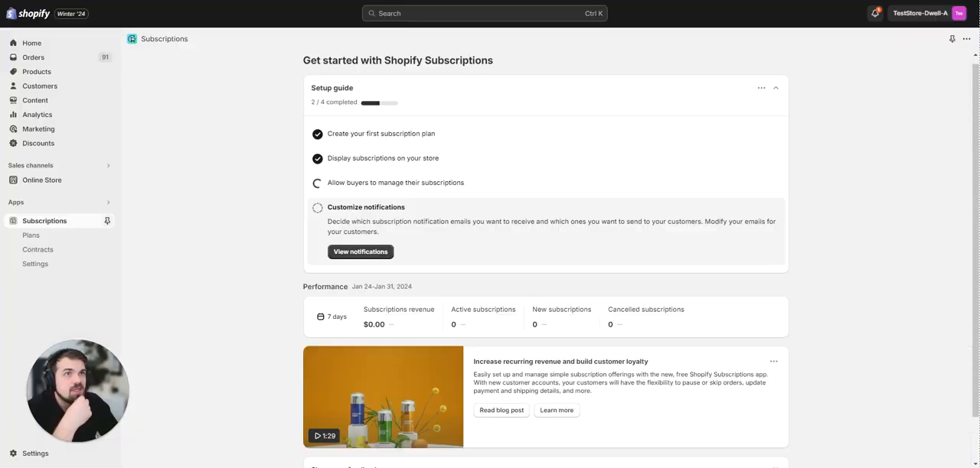
left_click(367, 1)
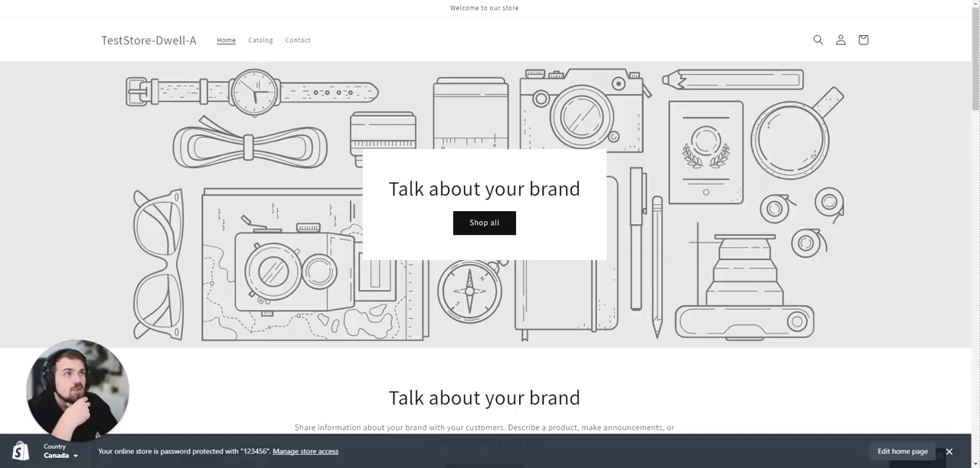
left_click(459, 1)
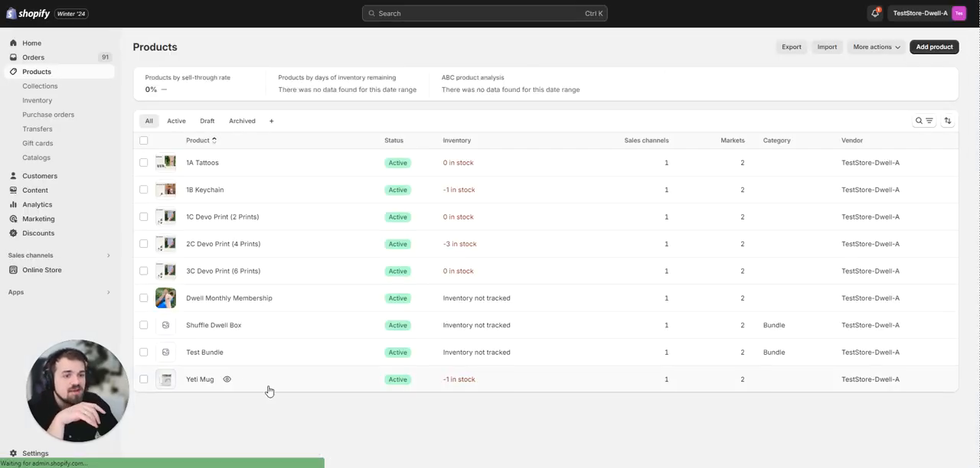
left_click(260, 386)
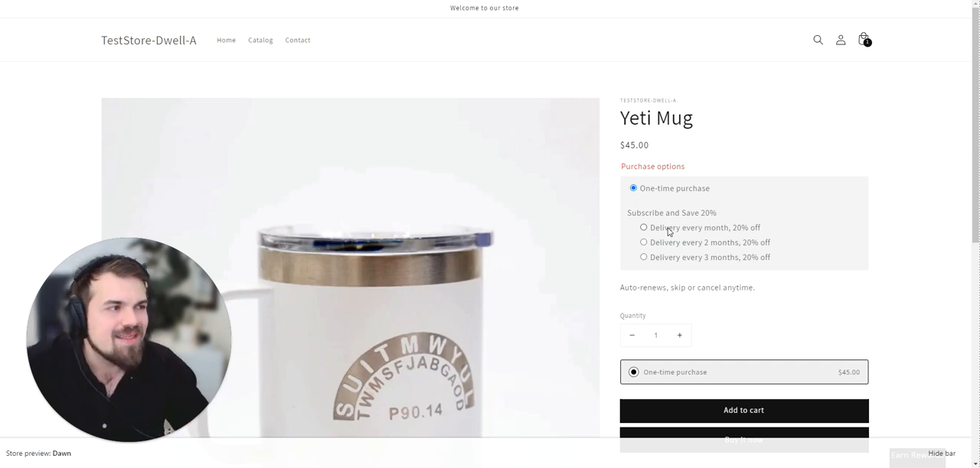
On the Yeti Mug storefront page, compare the "One-time purchase" and "Delivery every month, 20% off" purchase options.
left_click(667, 231)
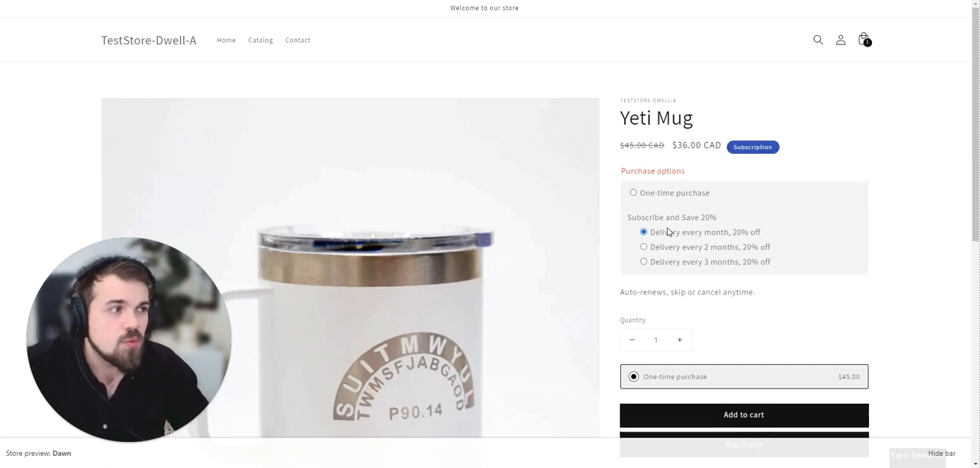
left_click(687, 203)
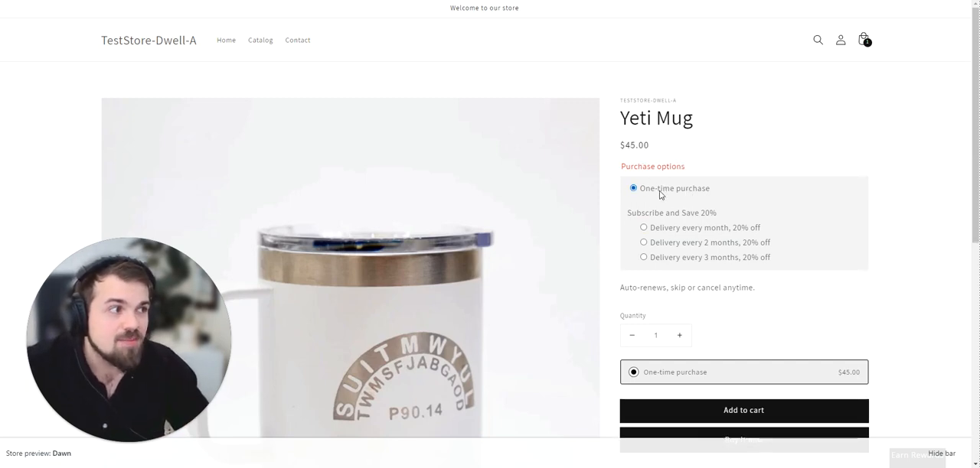
left_click(663, 230)
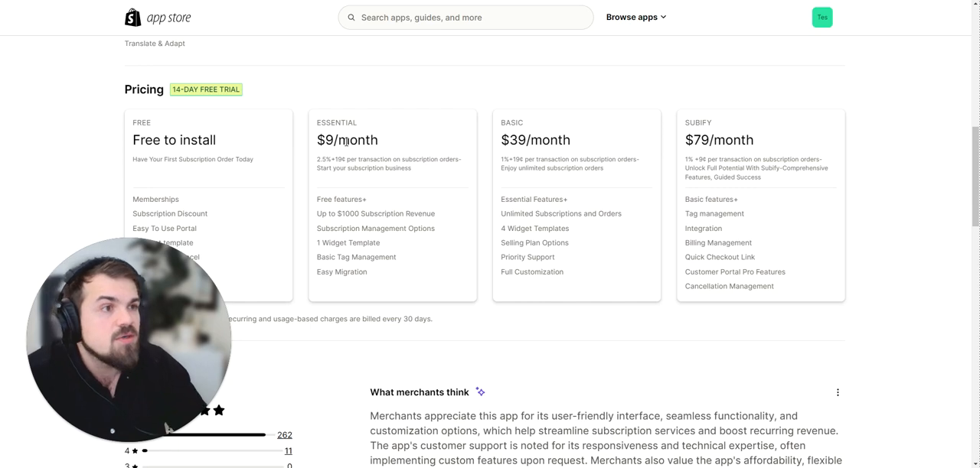
Compare the Shopify Subscriptions overview page in the admin with the plans in the Subify listing's Pricing section.
scroll(347, 142, "up", 4)
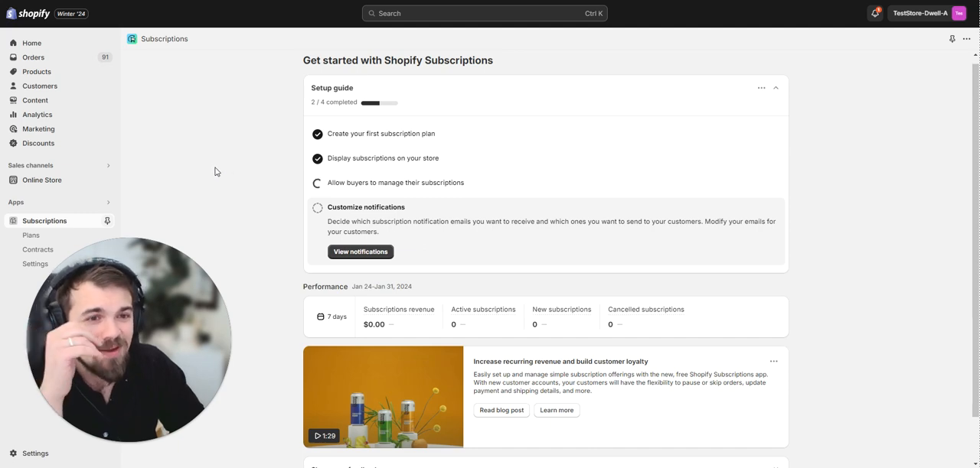
scroll(215, 178, "down", 2)
scroll(215, 178, "up", 2)
scroll(215, 177, "down", 2)
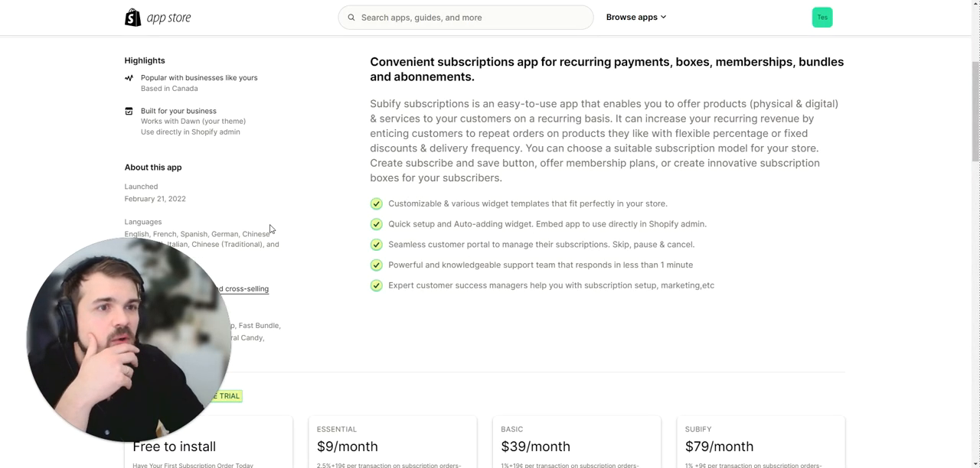
scroll(269, 229, "down", 4)
scroll(270, 226, "down", 1)
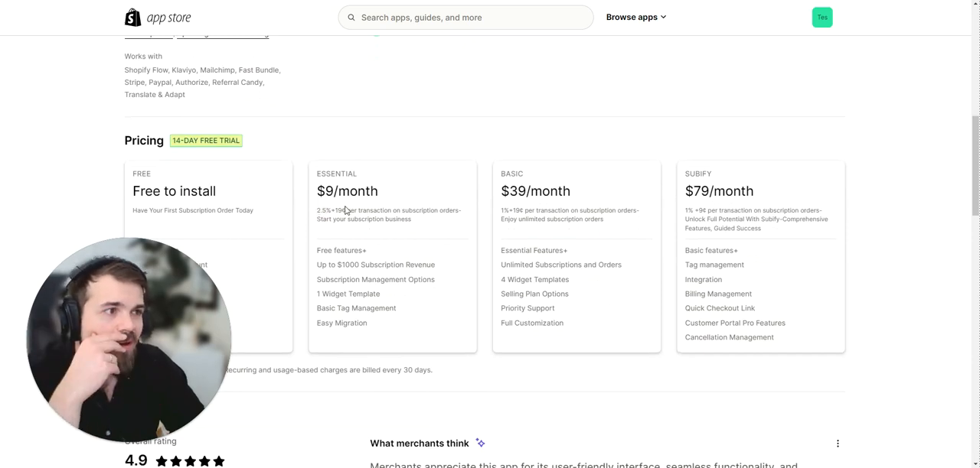
scroll(345, 210, "down", 3)
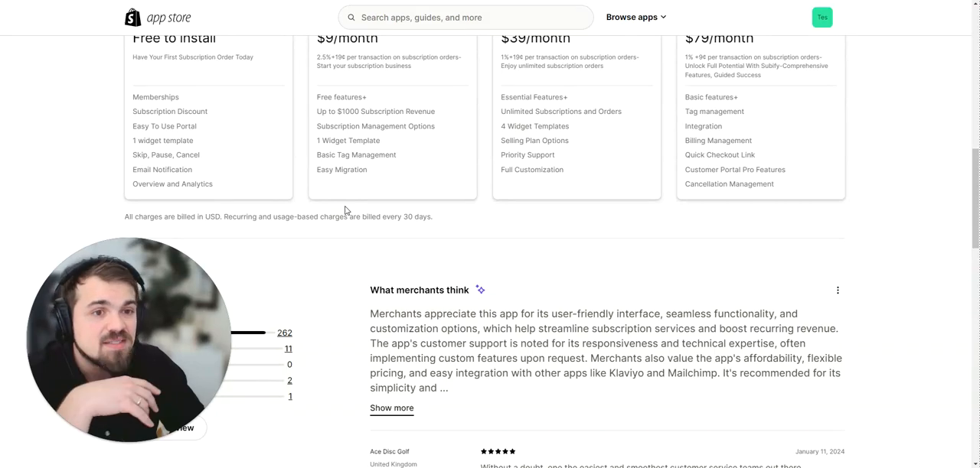
scroll(345, 236, "up", 8)
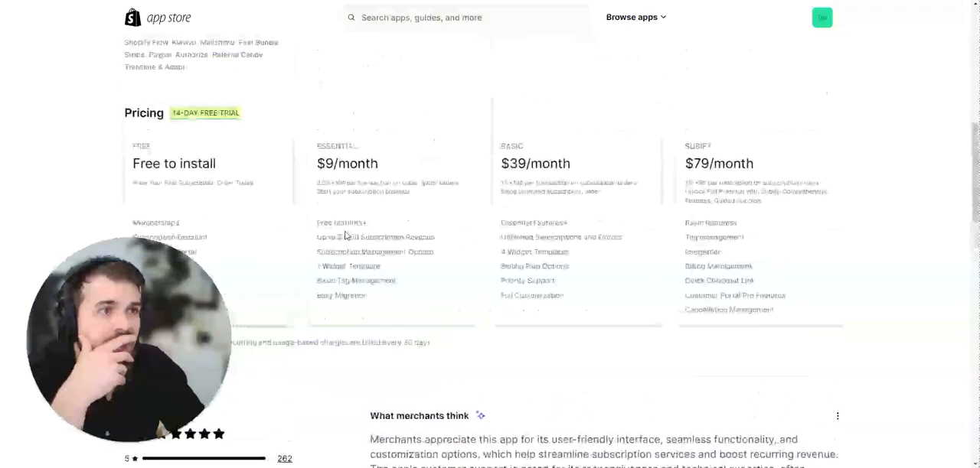
scroll(345, 236, "up", 2)
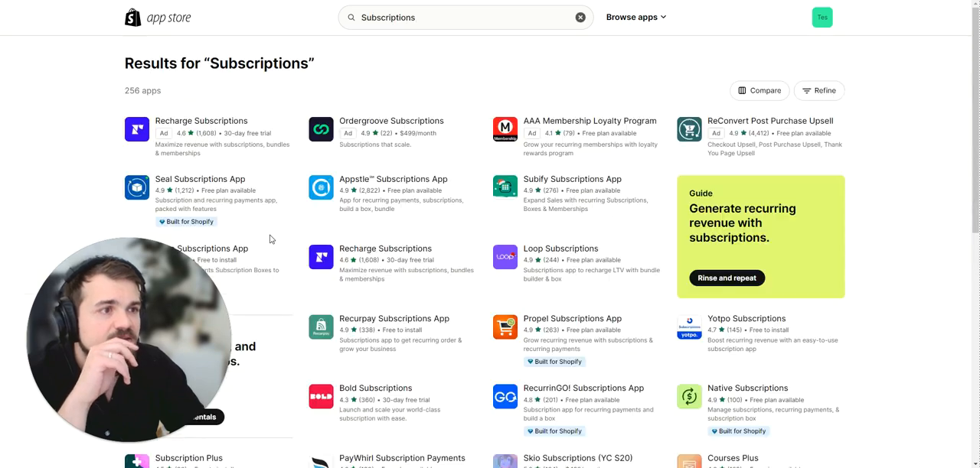
Look through the first page of app store results for "Subscriptions" for alternative subscription apps.
scroll(270, 239, "down", 3)
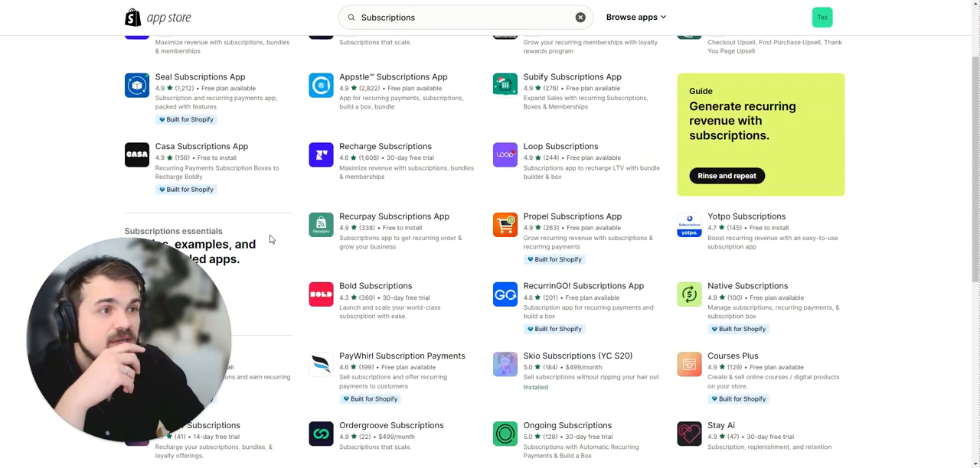
scroll(270, 239, "down", 3)
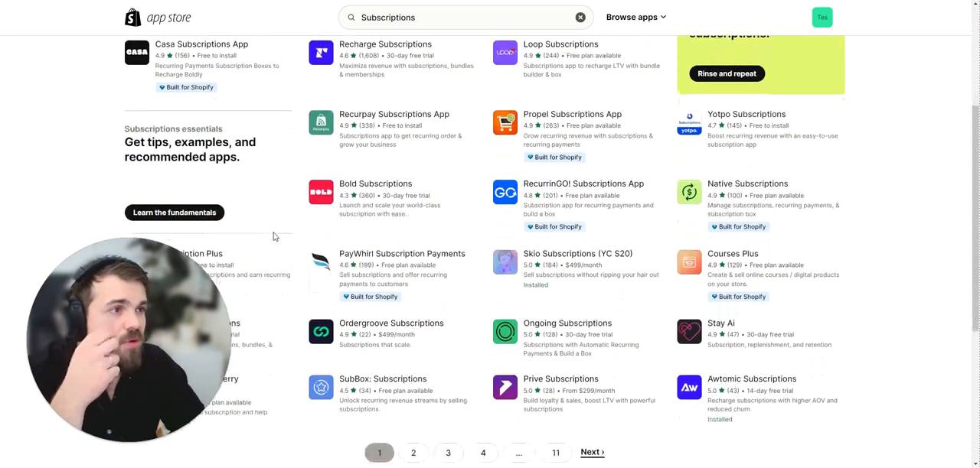
scroll(396, 123, "up", 1)
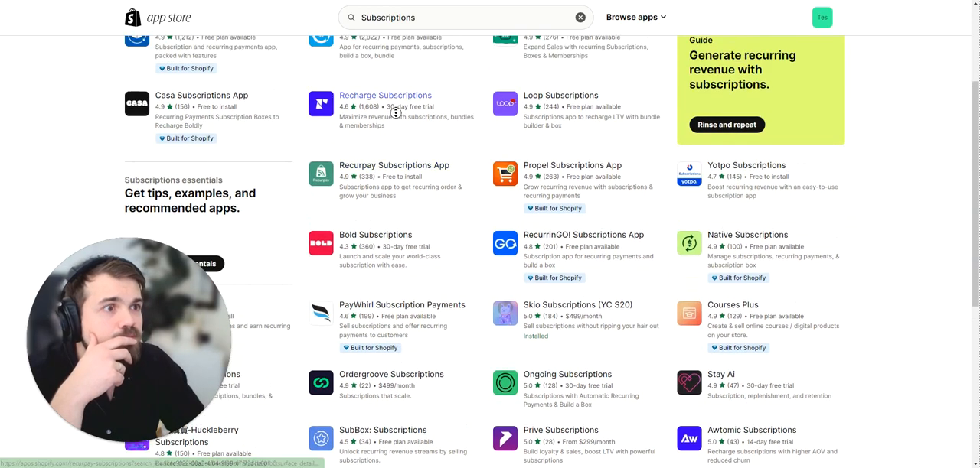
scroll(464, 221, "down", 3)
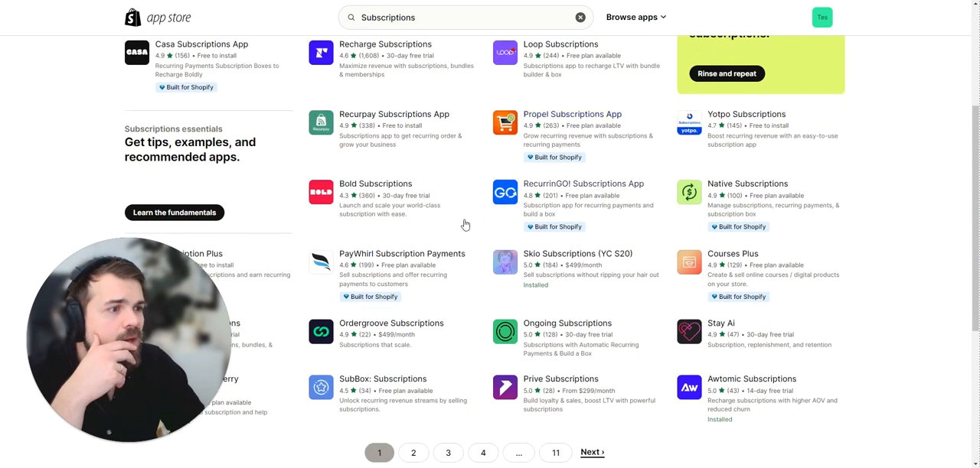
scroll(446, 278, "down", 5)
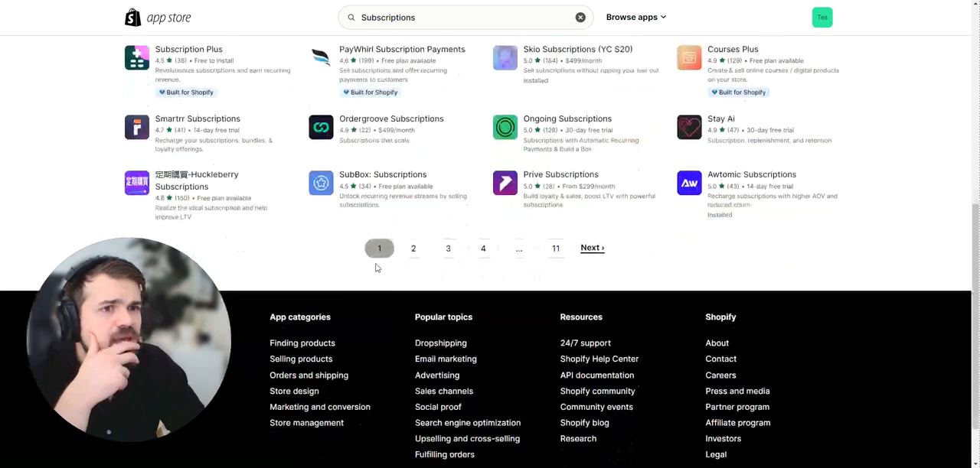
scroll(269, 245, "up", 10)
scroll(268, 245, "up", 2)
Search the app store for "TIMO" and clear the search term.
left_click(428, 22)
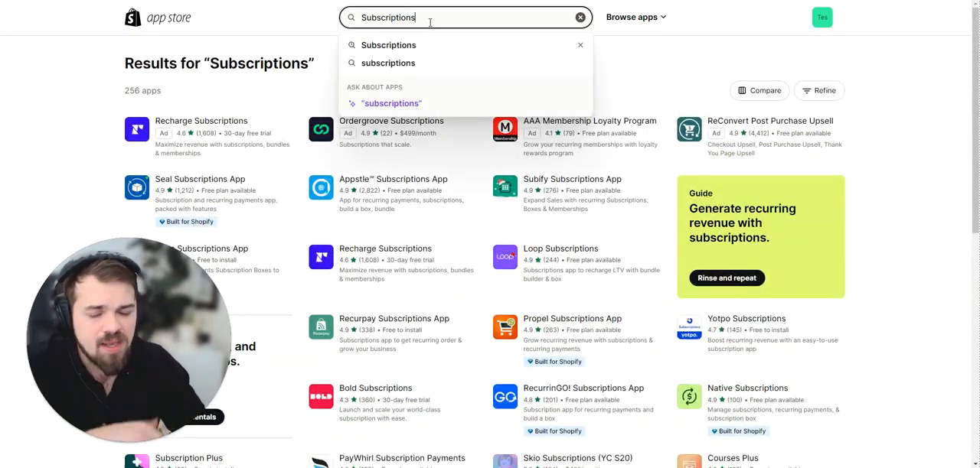
key("ctrl+a")
type("TIMO")
key("Return")
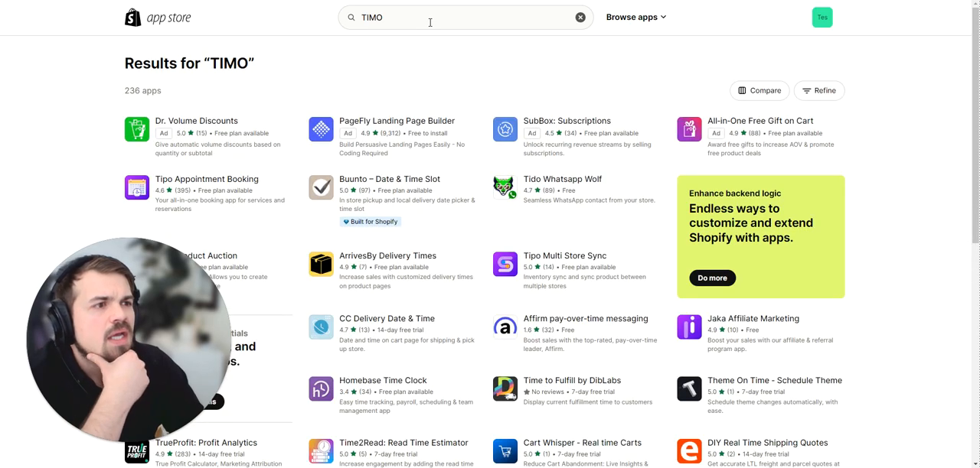
left_click(431, 22)
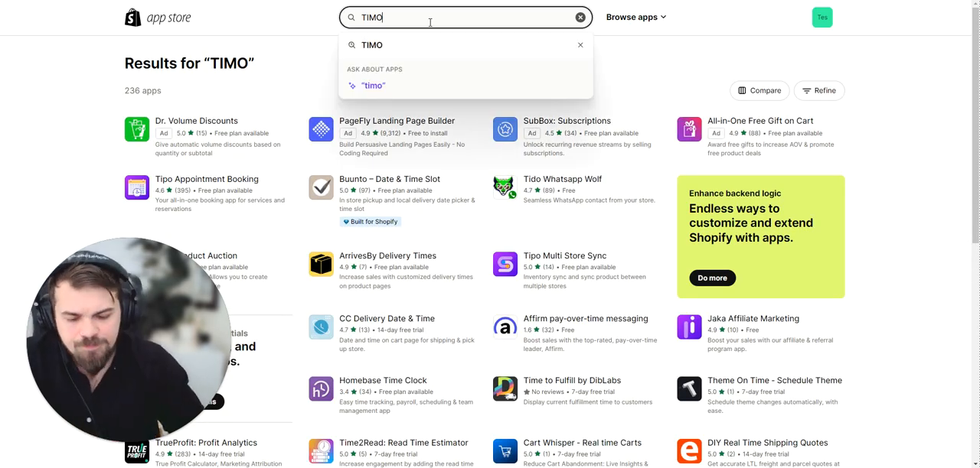
key("ctrl+a")
key("BackSpace")
Switch to the Ongoing Subscriptions listing and examine the Pro and Enterprise plans' prices and transaction fees.
key("ctrl+Tab")
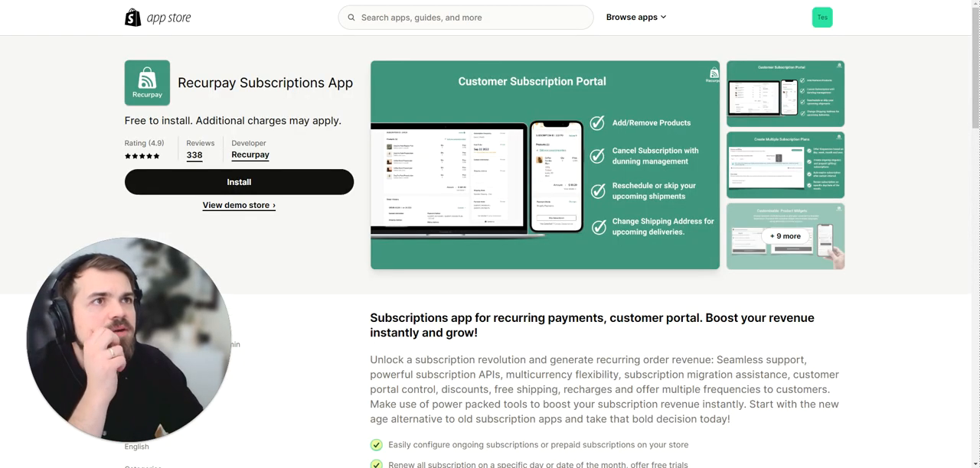
key("ctrl+Tab")
scroll(92, 222, "down", 6)
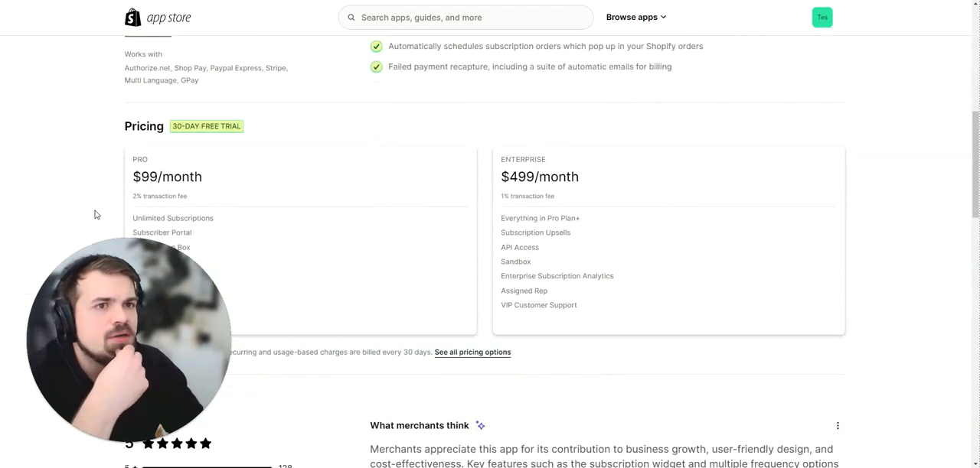
scroll(93, 214, "down", 2)
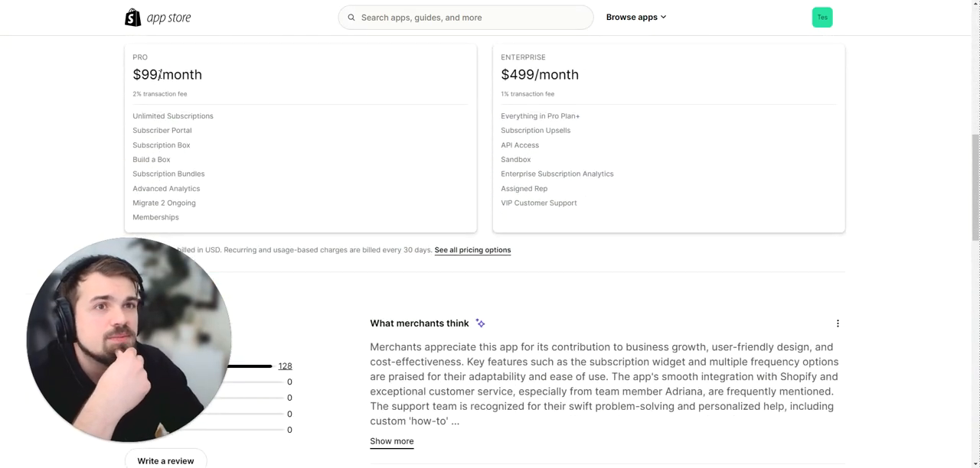
scroll(248, 127, "up", 10)
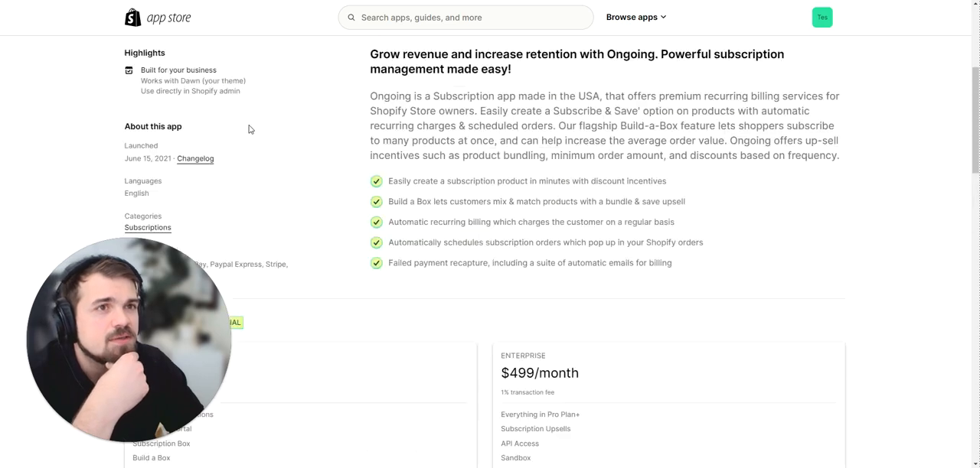
Return to the Recurpay Subscriptions App listing and examine its pricing, merchant reviews and app description.
key("ctrl+shift+Tab")
scroll(352, 193, "down", 12)
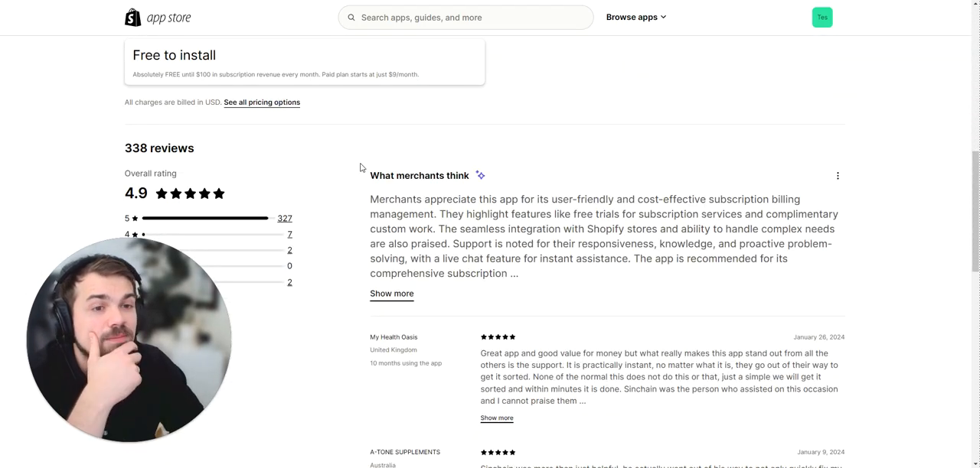
scroll(361, 166, "up", 12)
scroll(362, 169, "down", 12)
scroll(361, 166, "up", 3)
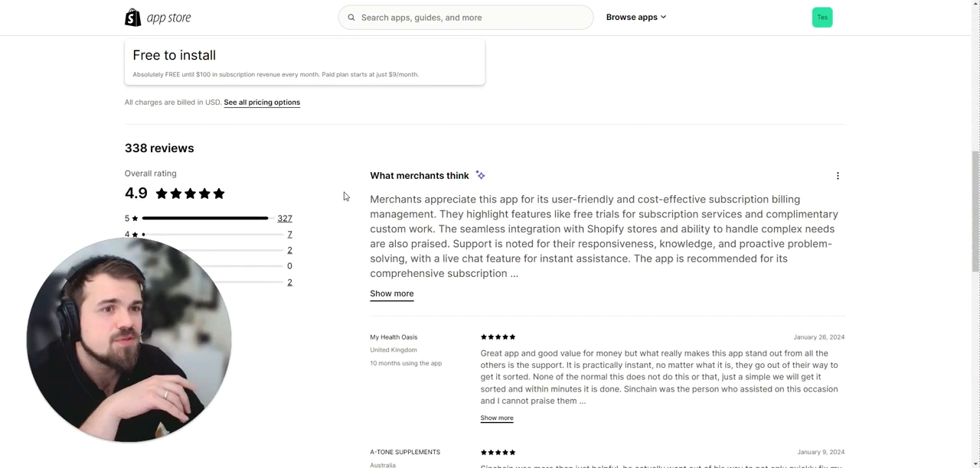
scroll(345, 196, "down", 2)
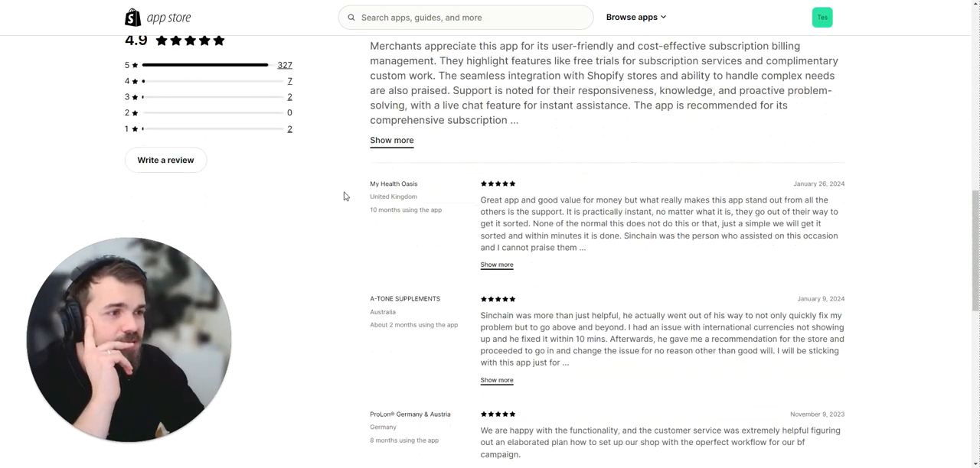
scroll(344, 196, "up", 1)
scroll(345, 196, "up", 4)
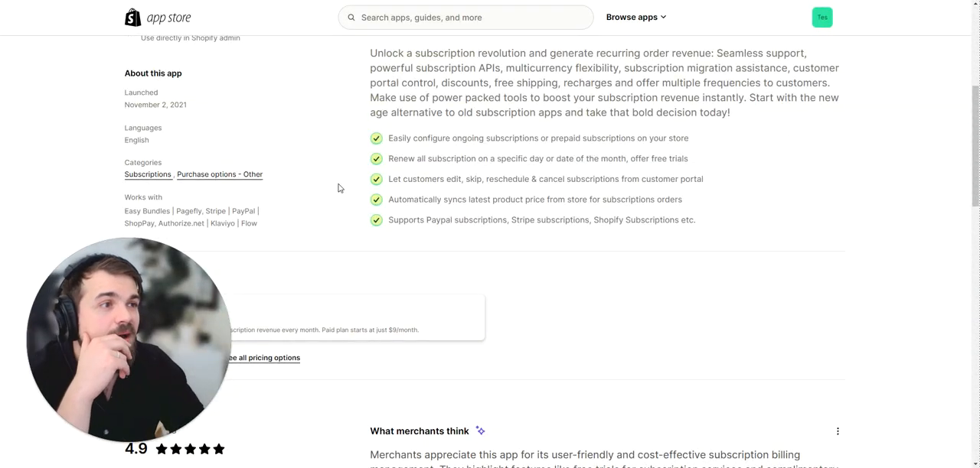
scroll(339, 188, "up", 3)
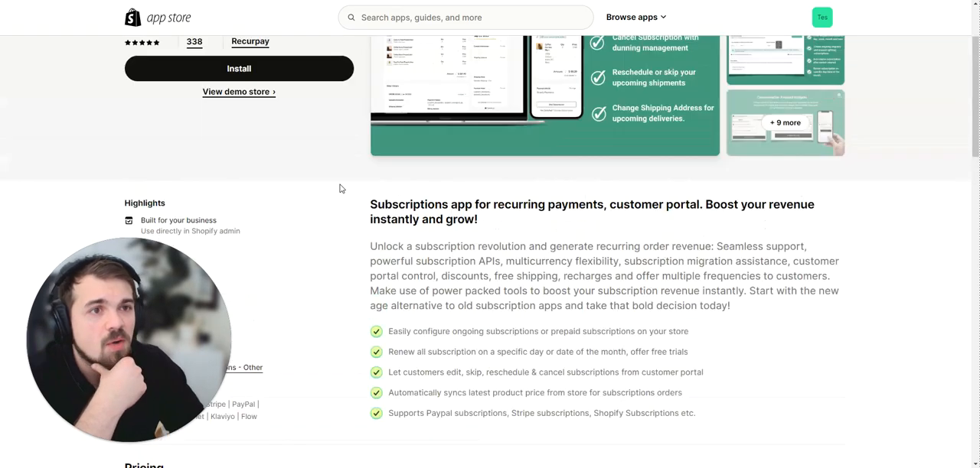
Review the Recurpay feature list, highlighting the mention of prepaid subscriptions.
left_click(125, 442)
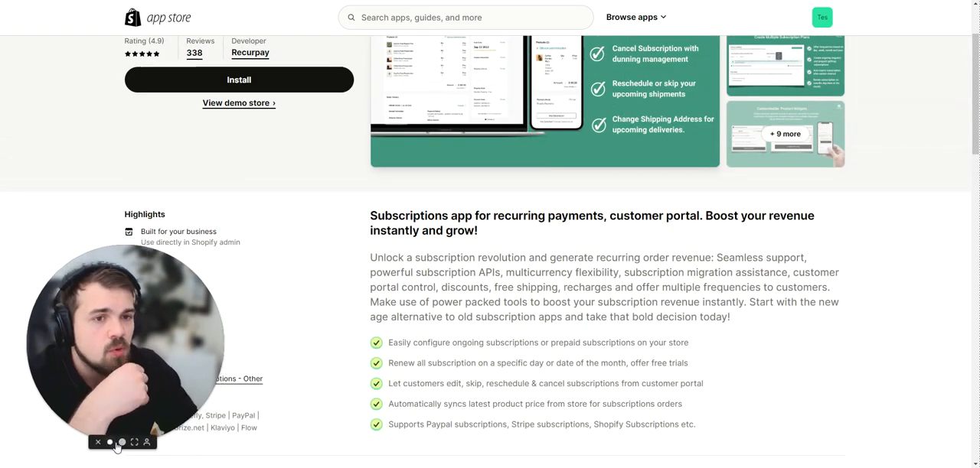
scroll(477, 298, "down", 2)
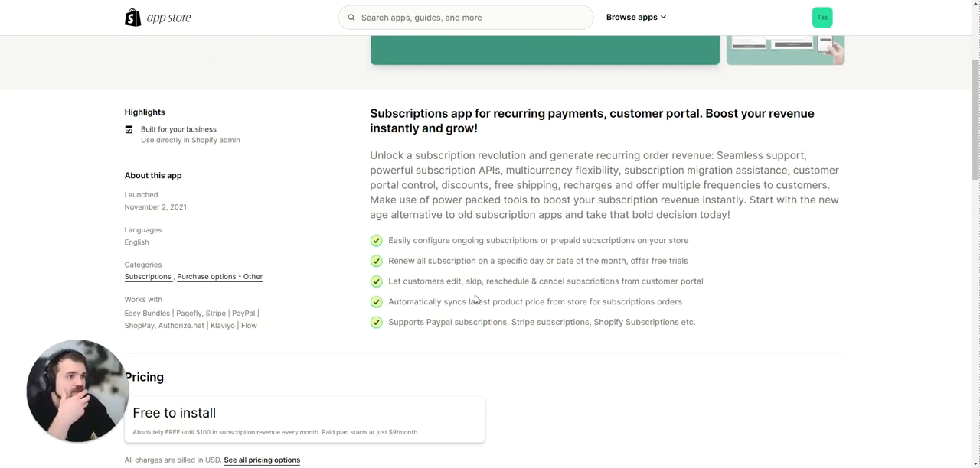
left_click_drag(539, 242, 552, 241)
left_click(588, 248)
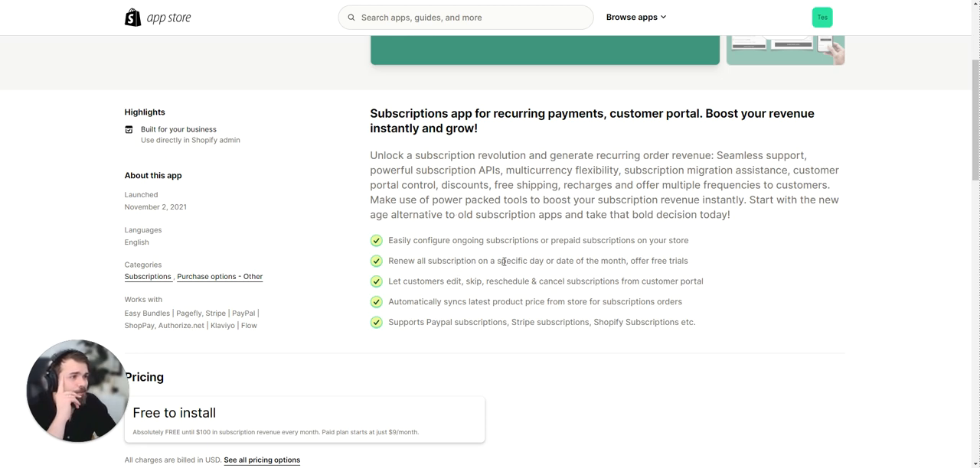
left_click_drag(631, 242, 533, 241)
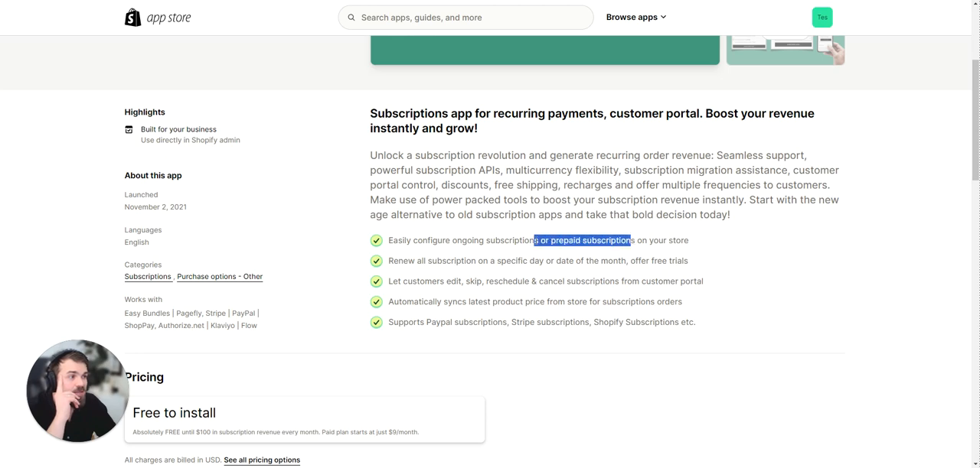
left_click(572, 242)
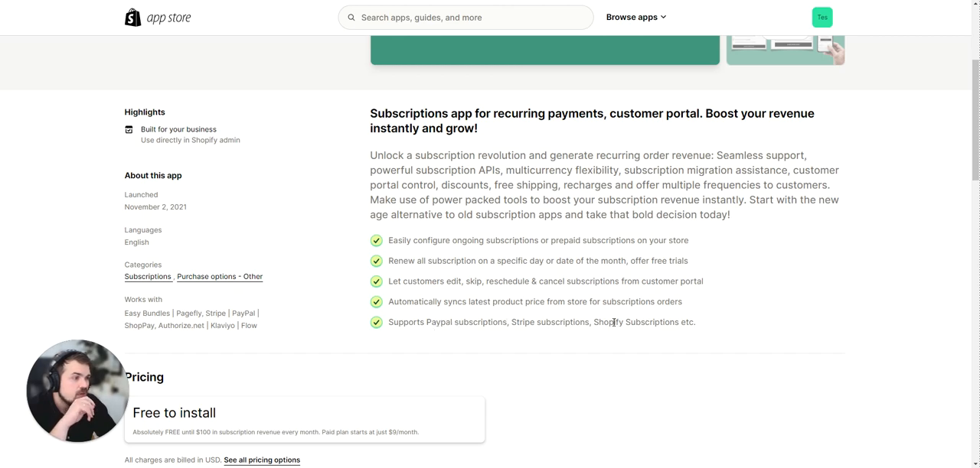
scroll(349, 316, "up", 3)
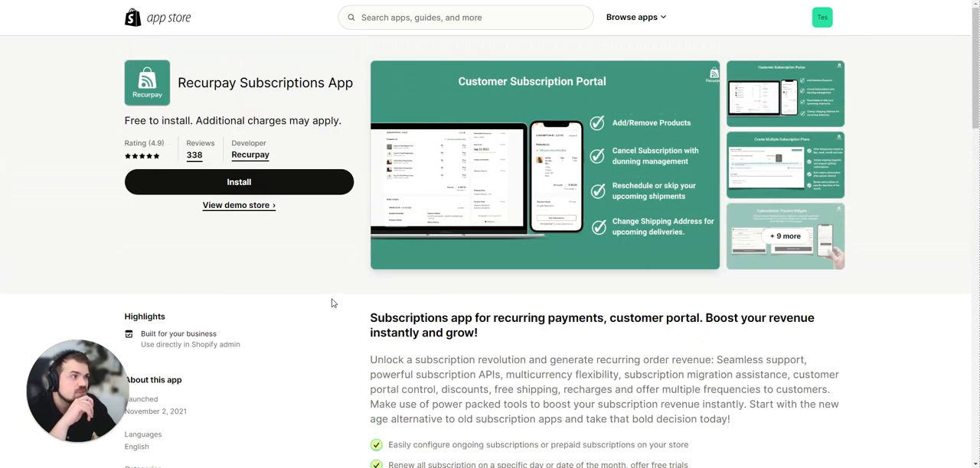
View the Recurpay "Customer Subscription Portal" image at full size and close it.
left_click(531, 173)
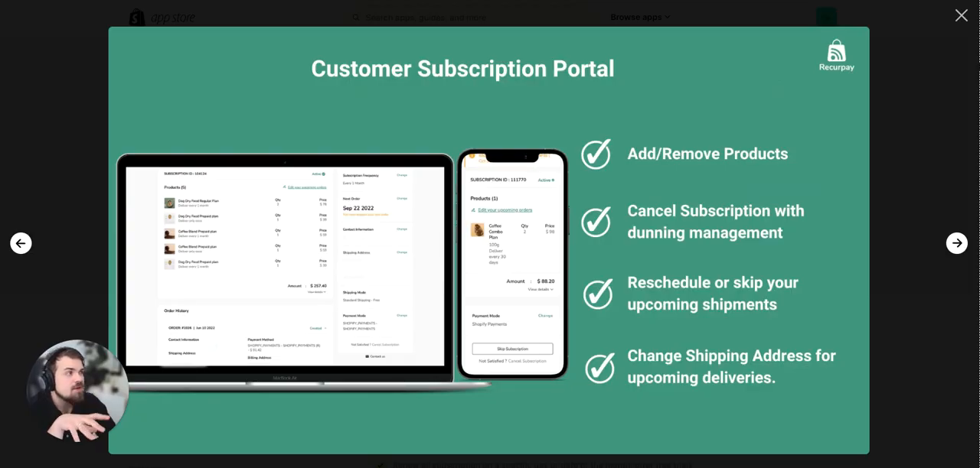
left_click(958, 17)
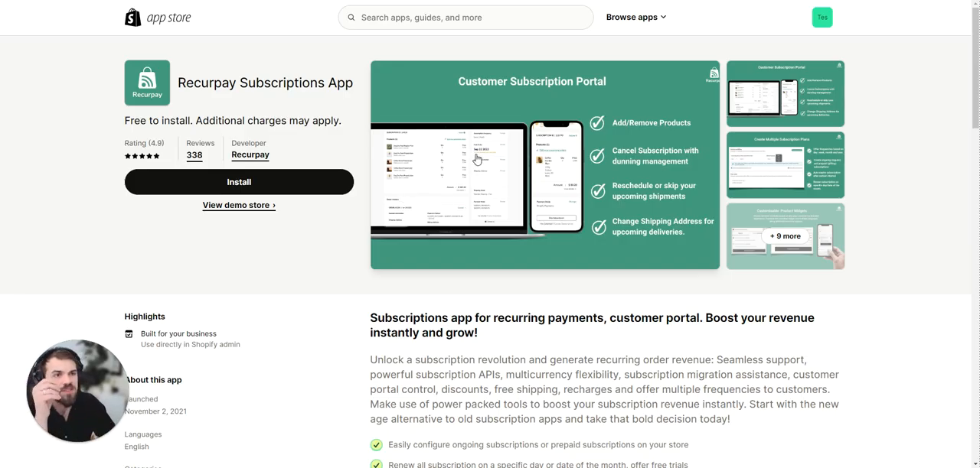
scroll(476, 158, "down", 10)
scroll(460, 153, "up", 10)
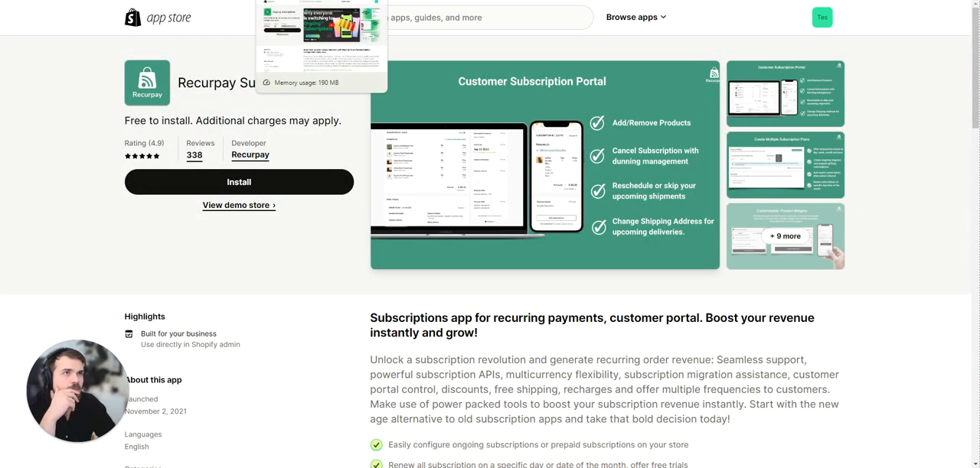
Look through the open Shopify Subscriptions admin page and Ongoing Subscriptions listing, and return to the "TIMO" search results.
left_click(306, 0)
left_click(207, 0)
left_click(505, 0)
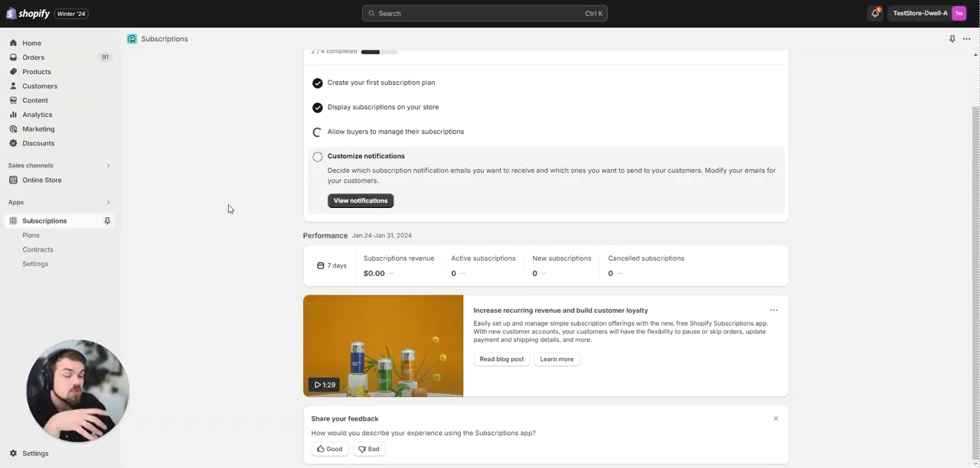
left_click(367, 0)
left_click(306, 0)
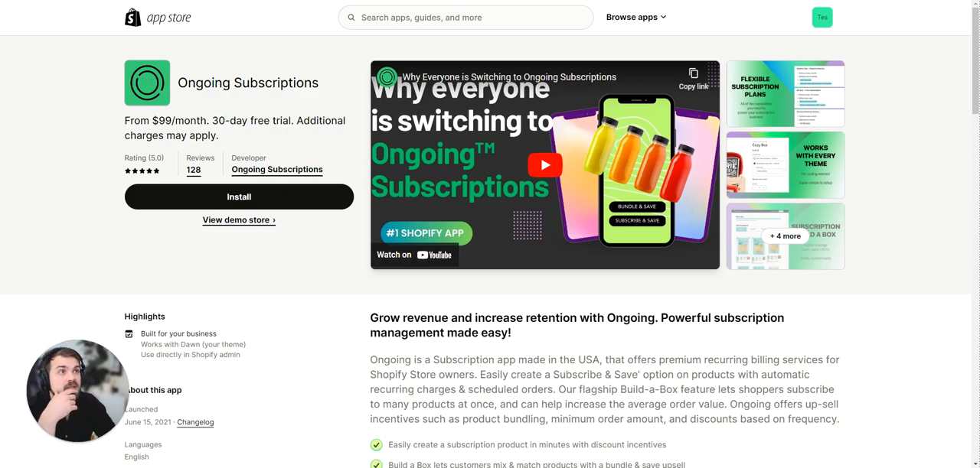
left_click(245, 0)
left_click(184, 0)
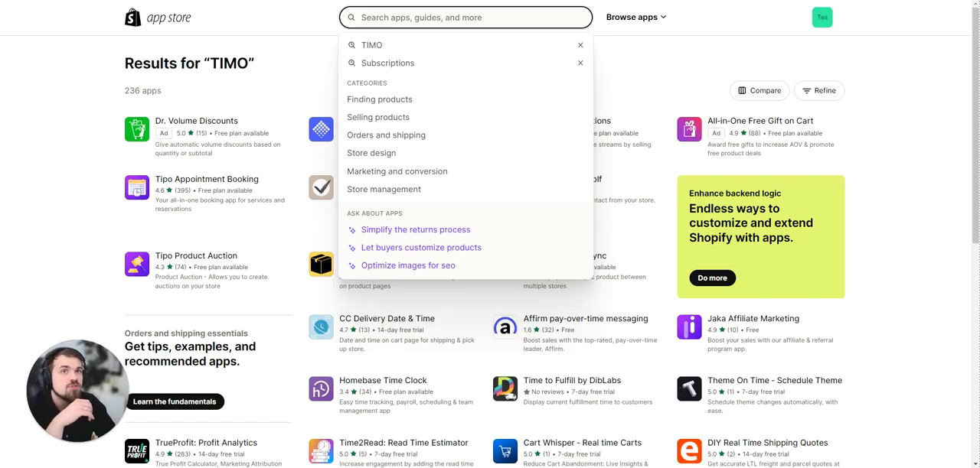
Search the app store for "Subscriptions" again and look over the Shopify Subscriptions listing's description and feature list.
left_click(387, 63)
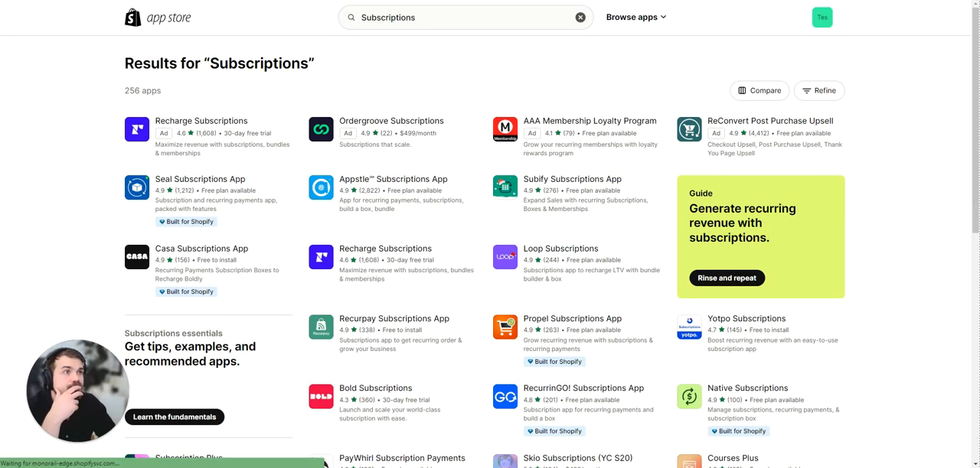
scroll(94, 122, "down", 3)
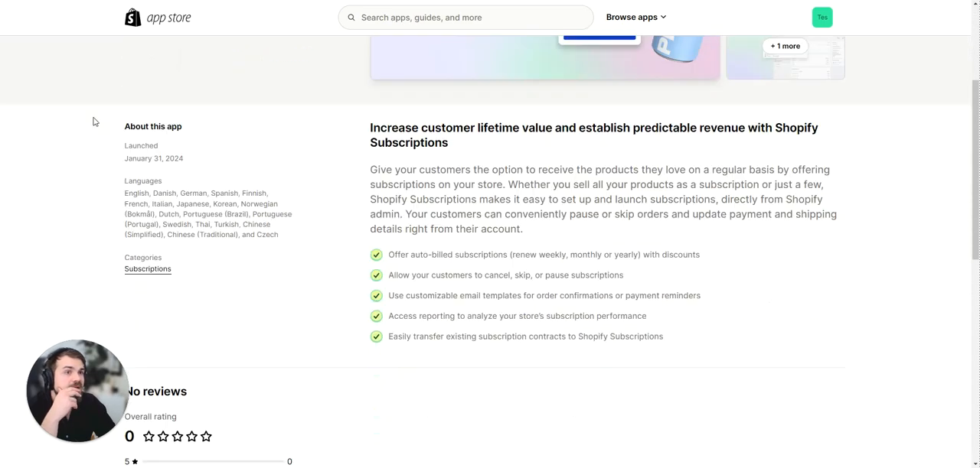
scroll(94, 121, "down", 2)
scroll(92, 122, "up", 5)
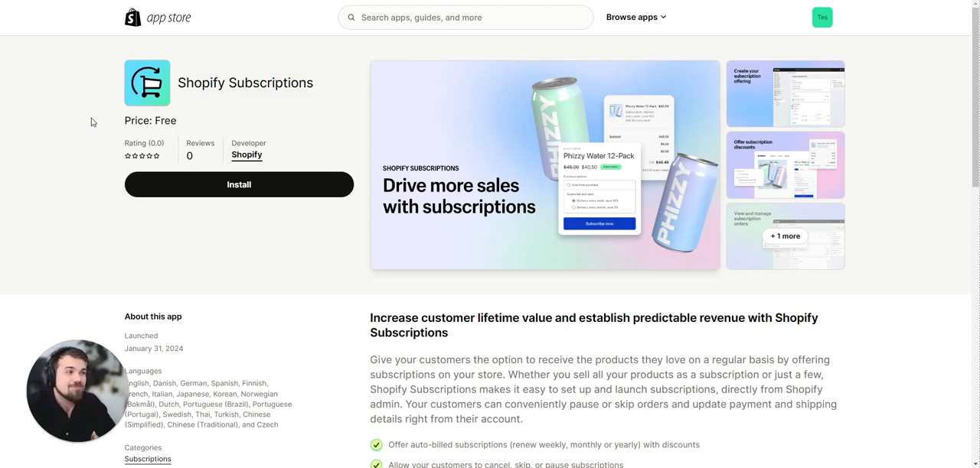
View the main promotional image of the Shopify Subscriptions listing at full size and close it.
left_click(641, 217)
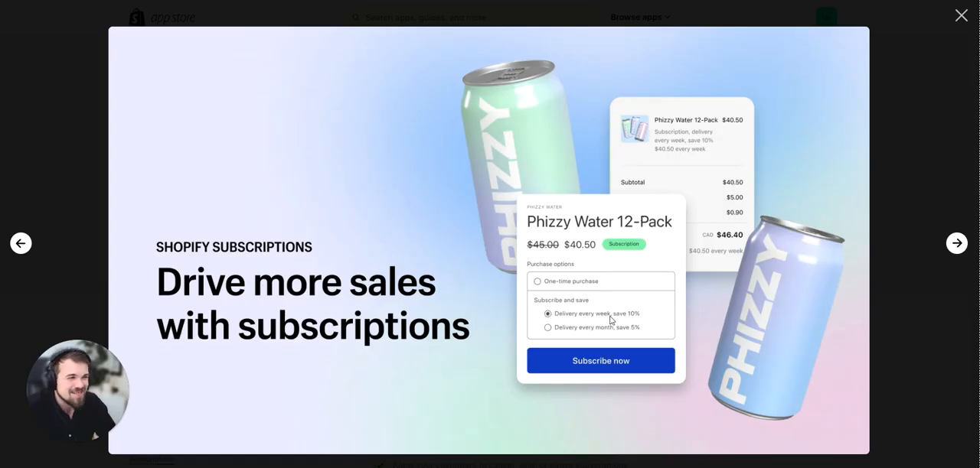
left_click(960, 17)
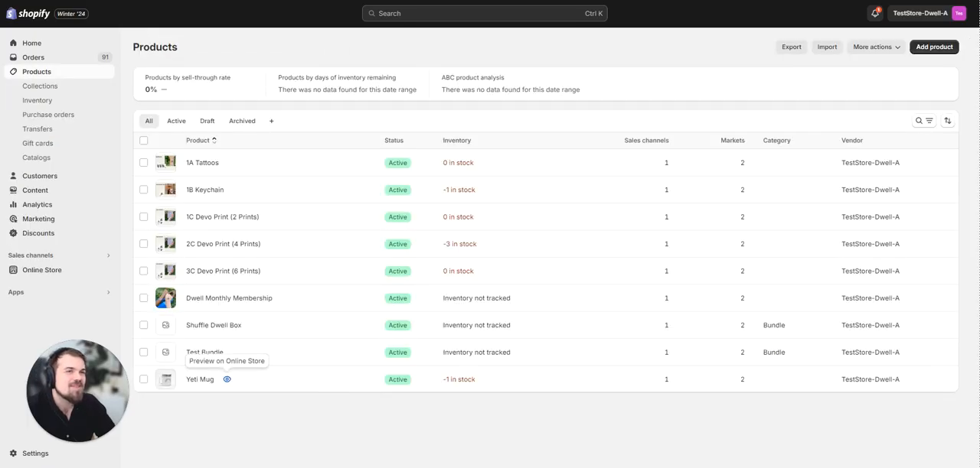
Preview the Yeti Mug on the online store from the Shopify admin and check its subscription purchase options.
left_click(226, 379)
scroll(566, 204, "down", 1)
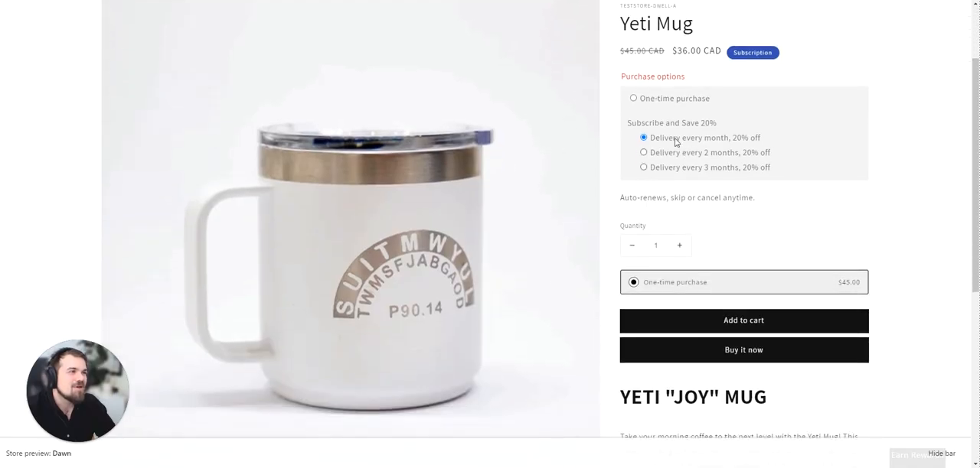
scroll(655, 144, "up", 2)
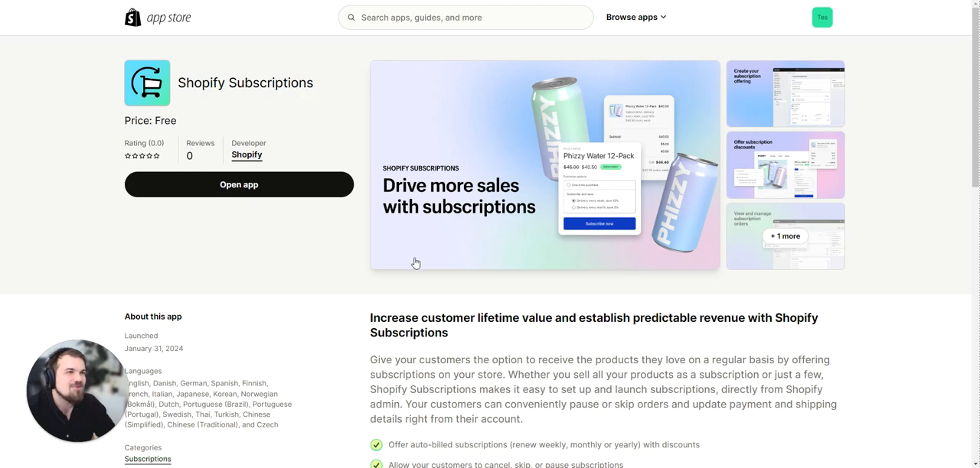
Return to the Shopify Subscriptions app listing and review its description, feature list, ratings and developer details.
scroll(322, 306, "down", 3)
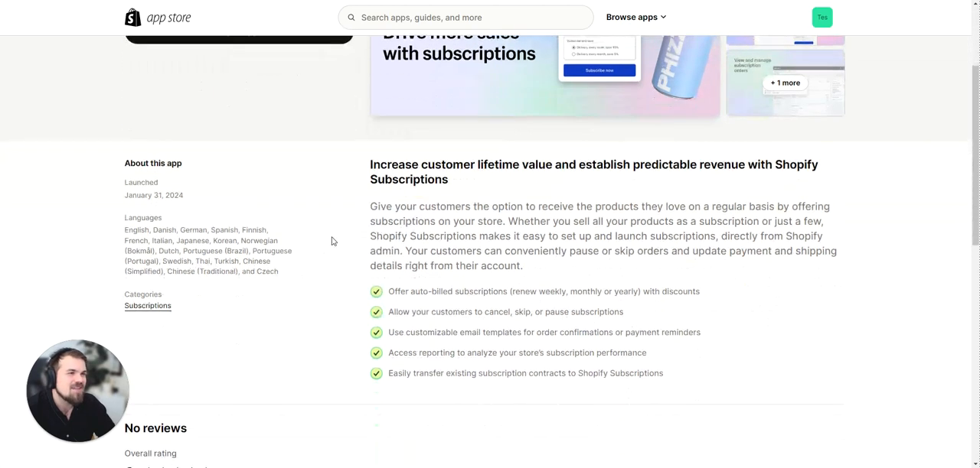
scroll(332, 240, "up", 3)
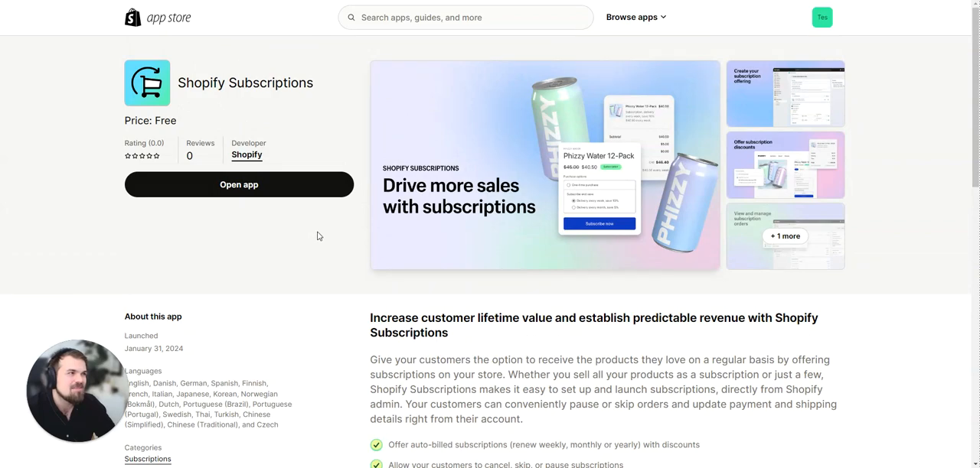
scroll(334, 234, "down", 2)
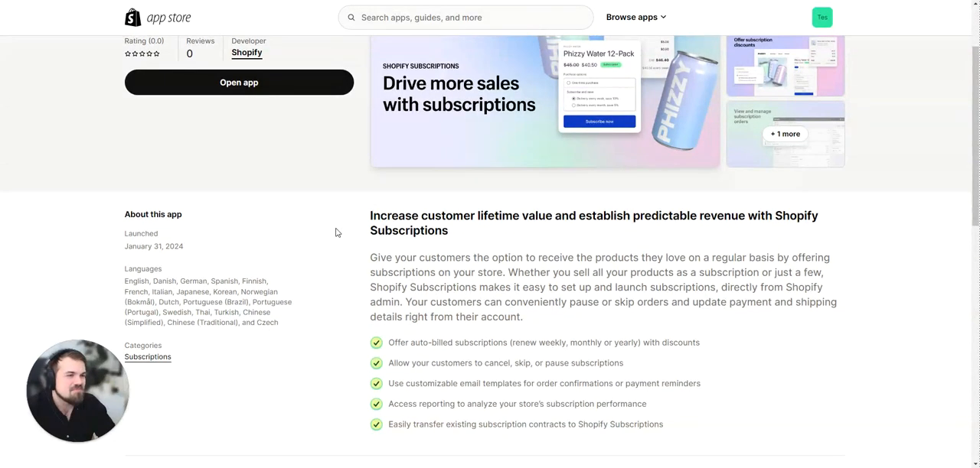
scroll(336, 233, "down", 3)
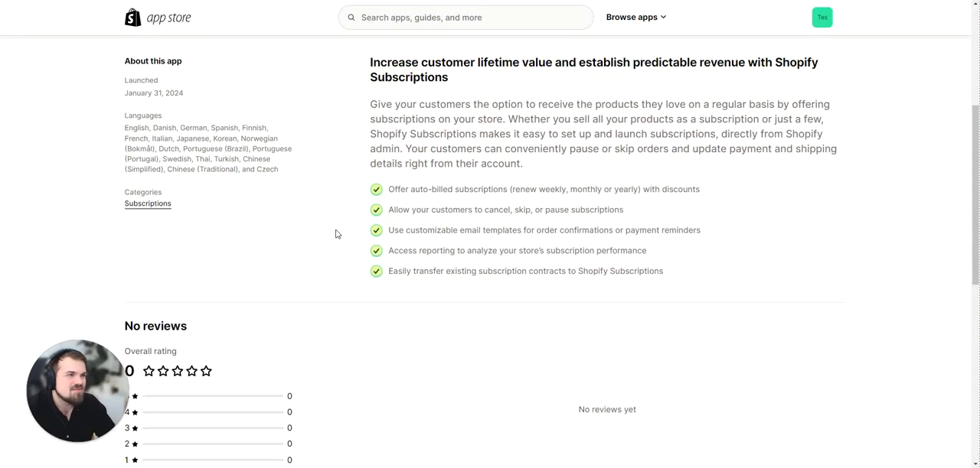
scroll(335, 234, "down", 3)
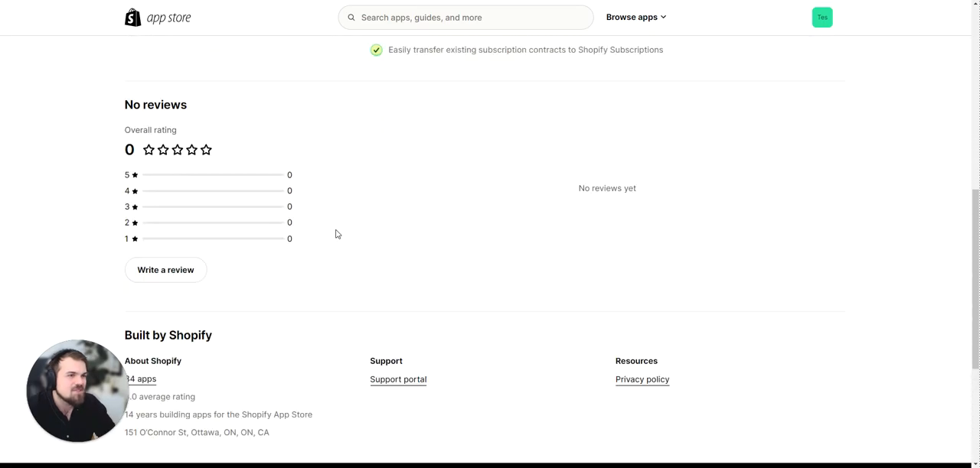
scroll(335, 233, "up", 5)
scroll(335, 233, "up", 2)
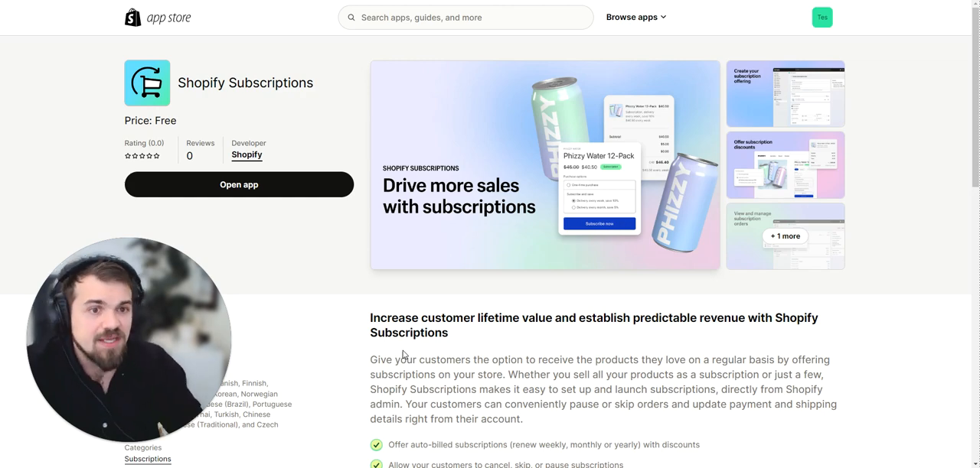
scroll(270, 326, "down", 2)
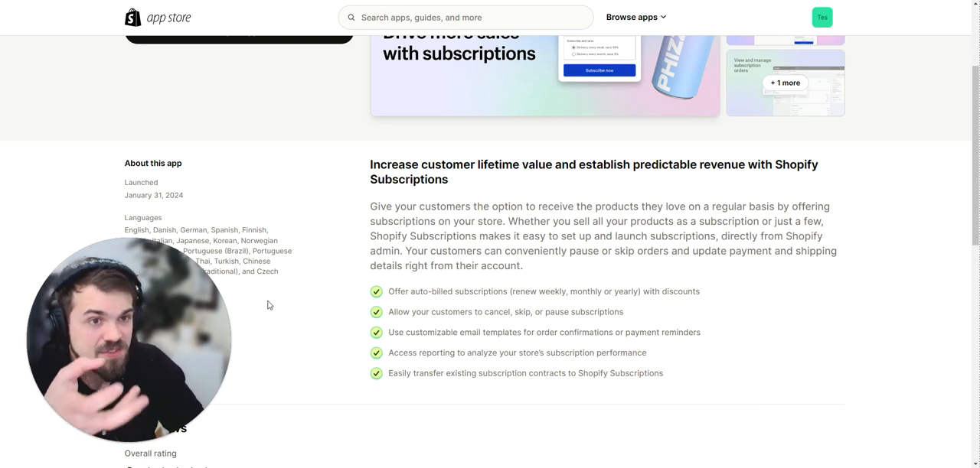
scroll(271, 302, "up", 2)
Search the app store for "YOTPO" and open the Yotpo Subscriptions listing.
left_click(397, 18)
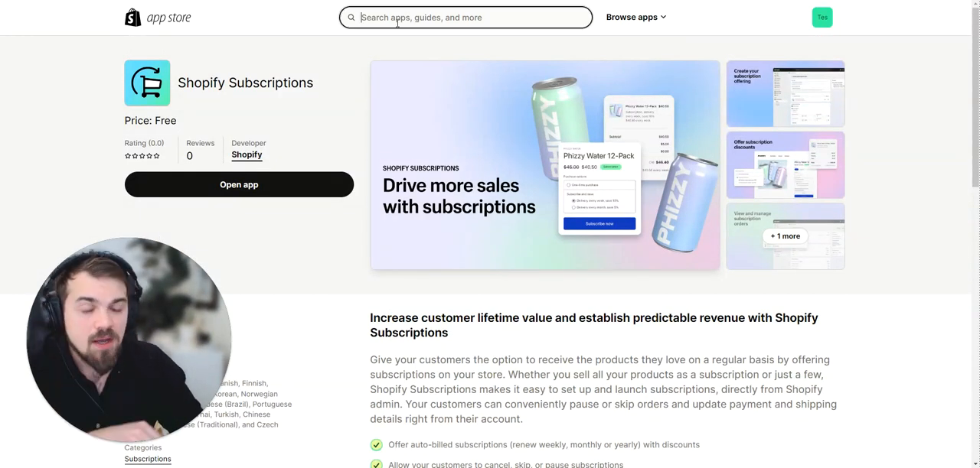
type("YOTPO")
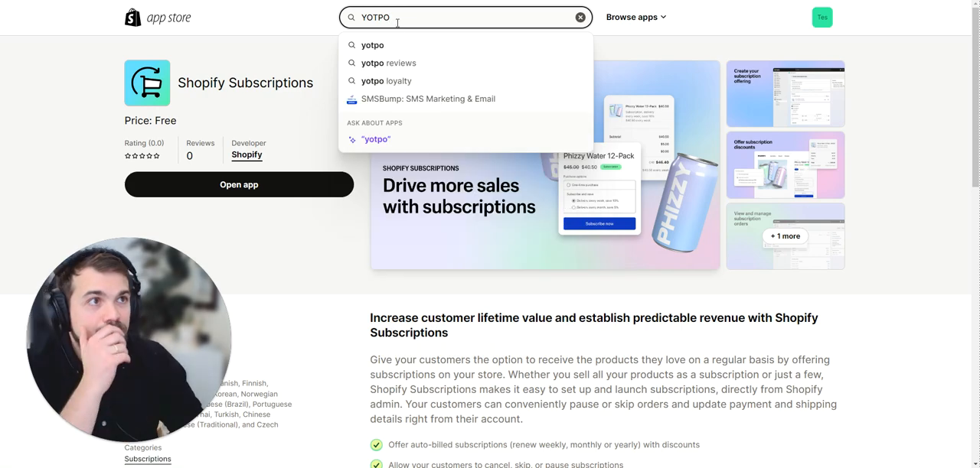
key("Return")
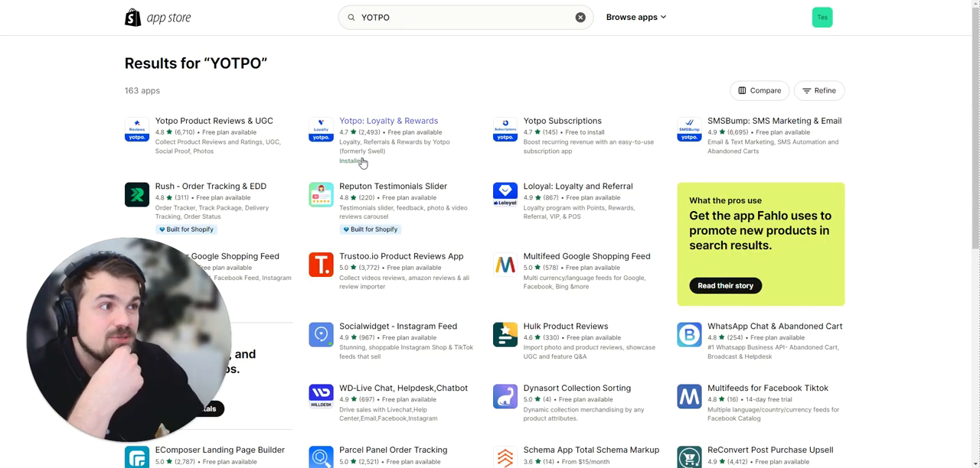
left_click(588, 128)
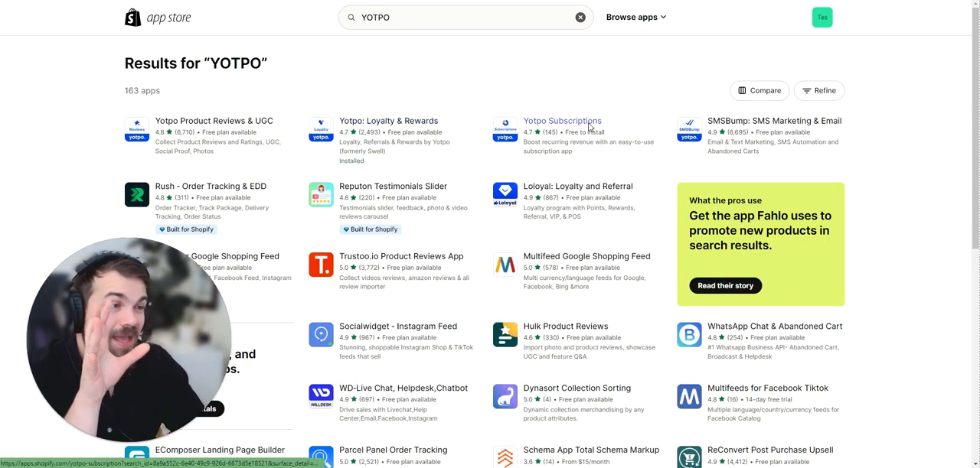
Examine the Yotpo Subscriptions listing's merchant reviews, pricing, feature list and app description.
scroll(333, 251, "down", 5)
scroll(333, 249, "down", 4)
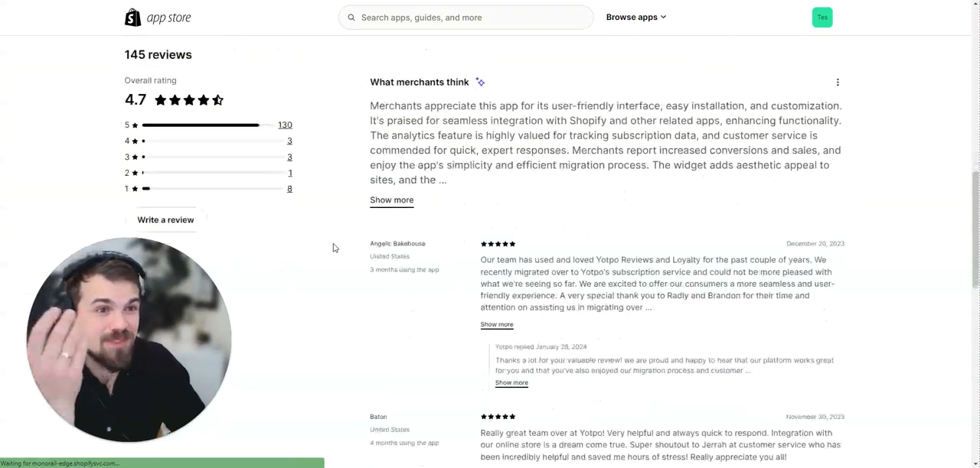
scroll(333, 244, "up", 2)
scroll(343, 177, "up", 1)
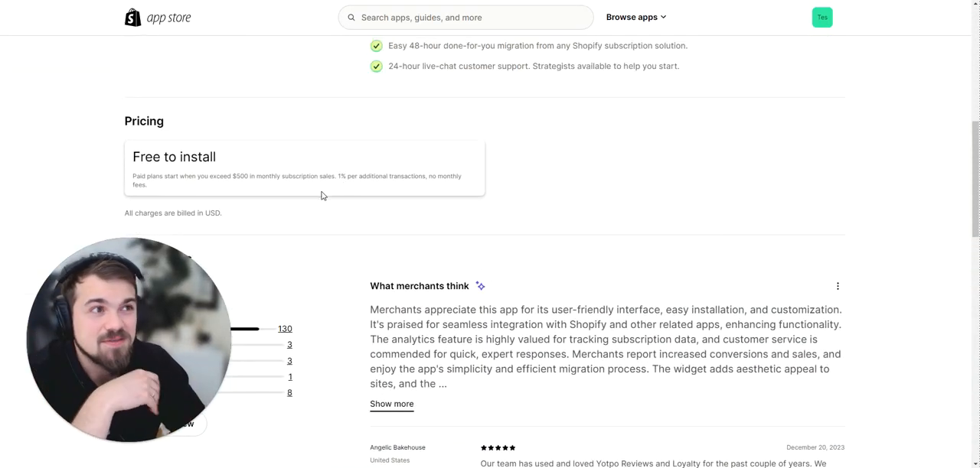
scroll(325, 201, "up", 3)
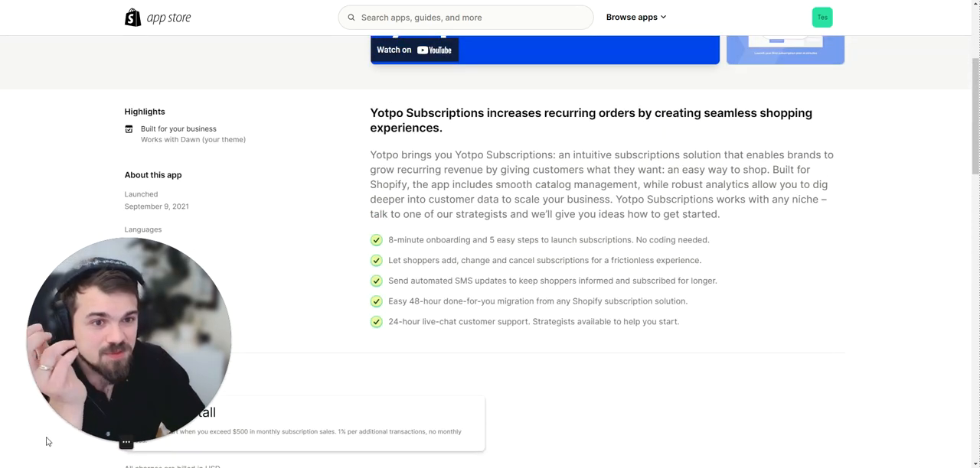
scroll(292, 274, "up", 2)
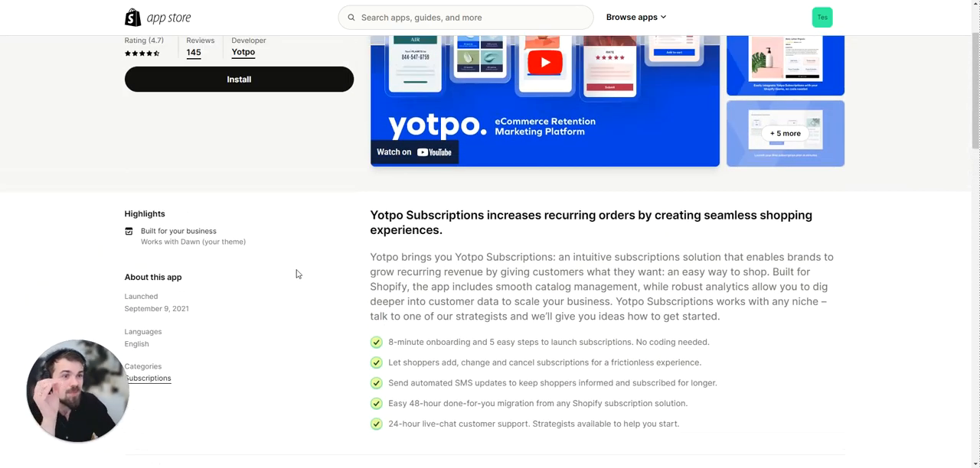
scroll(296, 273, "down", 2)
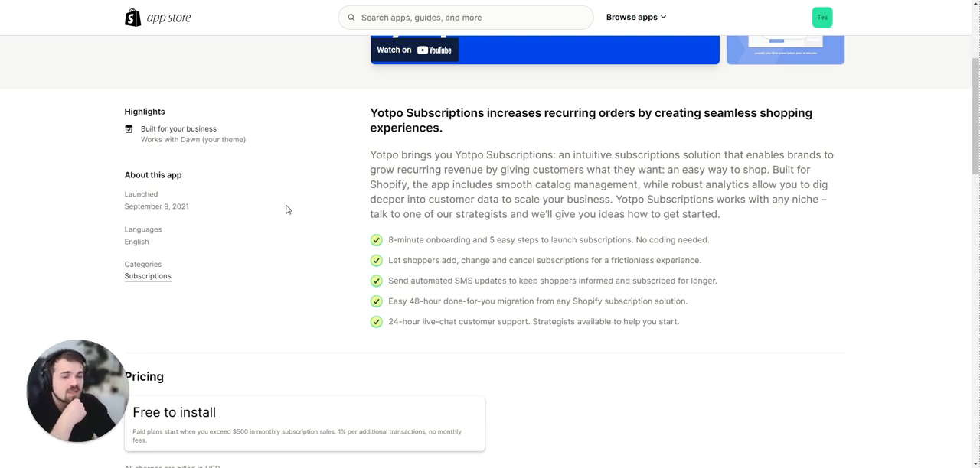
scroll(274, 203, "up", 3)
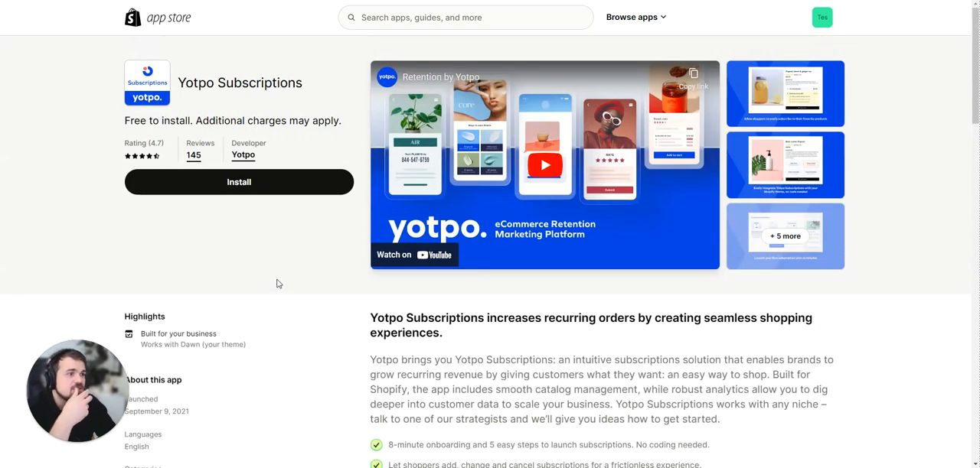